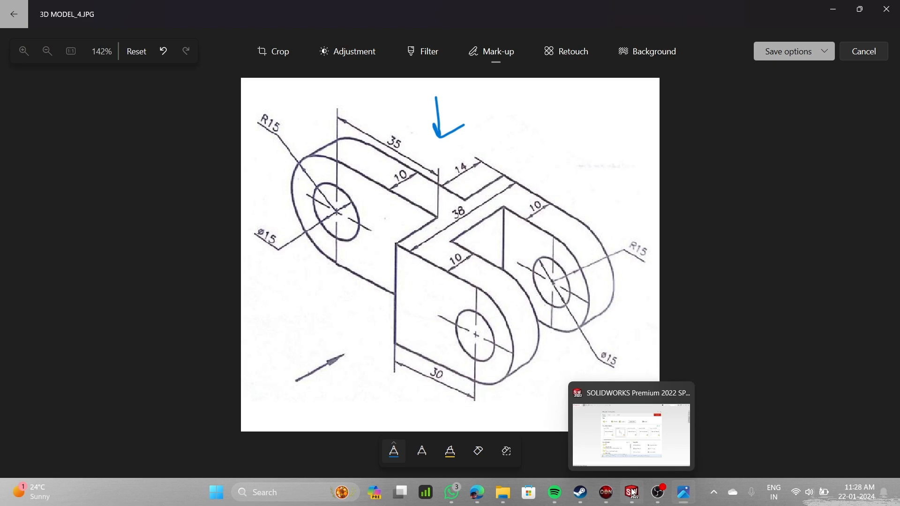
- Switch to SOLIDWORKS and start a line sketch on the Top Plane of a new part
left_click(633, 493)
left_click(239, 142)
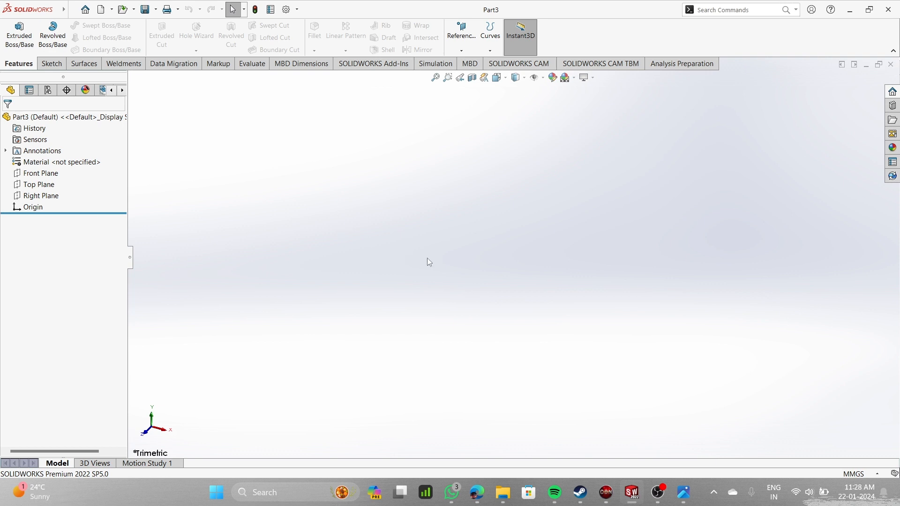
left_click(51, 64)
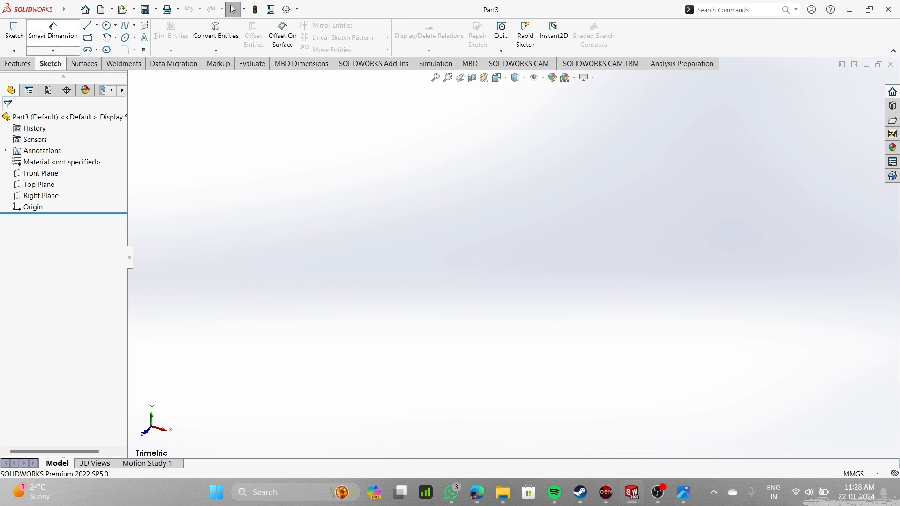
left_click(90, 30)
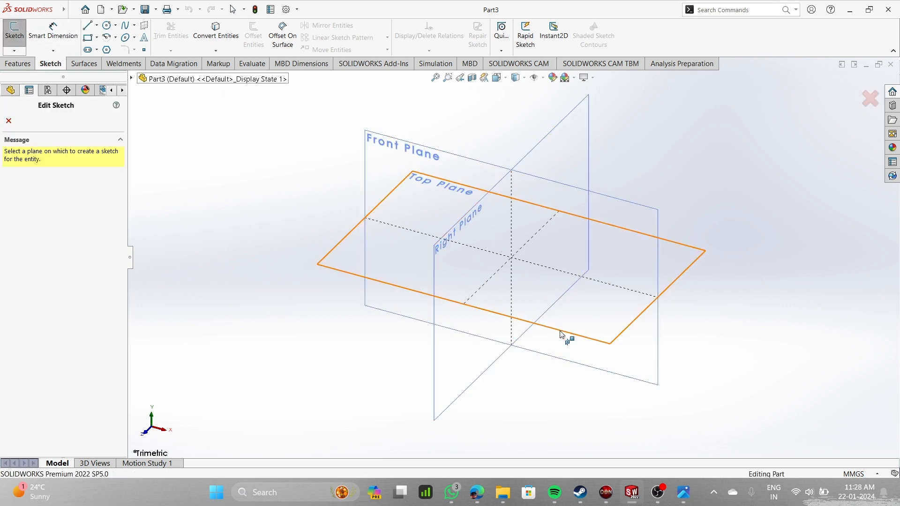
left_click(568, 317)
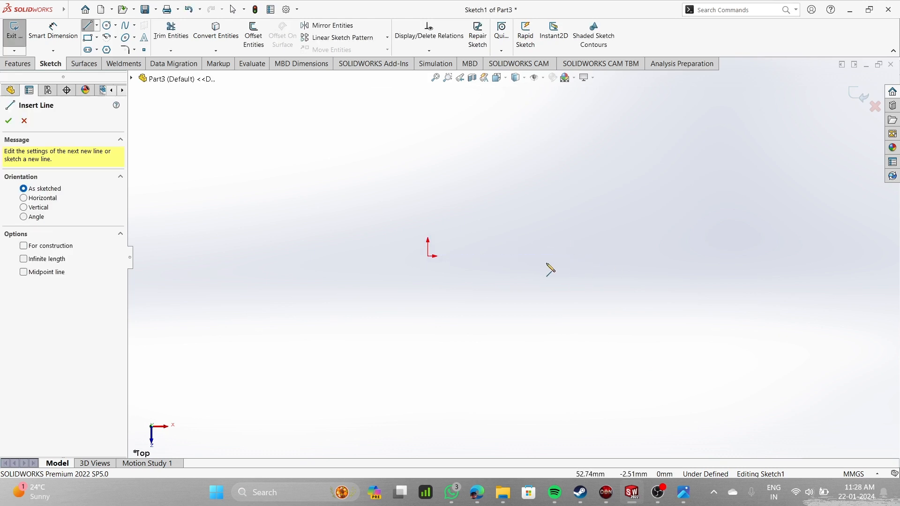
- Sketch a corner rectangle from the origin, about 127 mm wide and 72 mm high
left_click(100, 40)
left_click(108, 50)
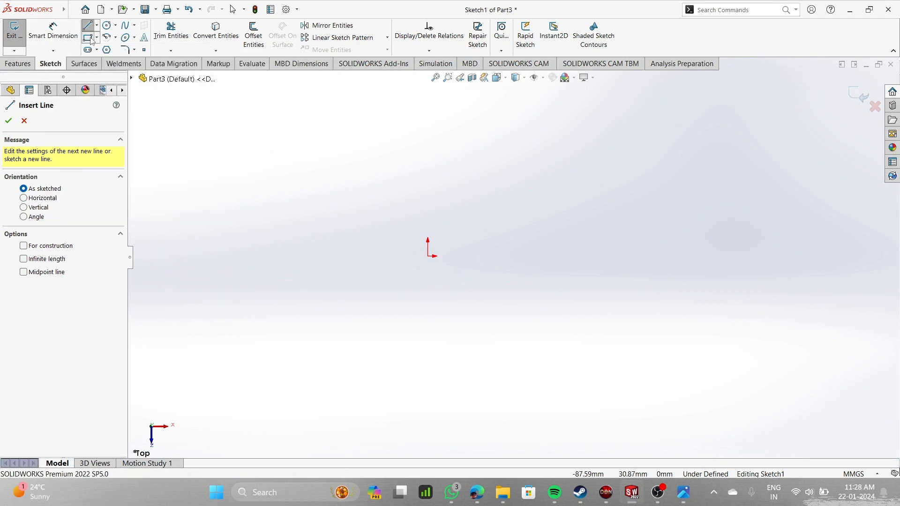
left_click(428, 256)
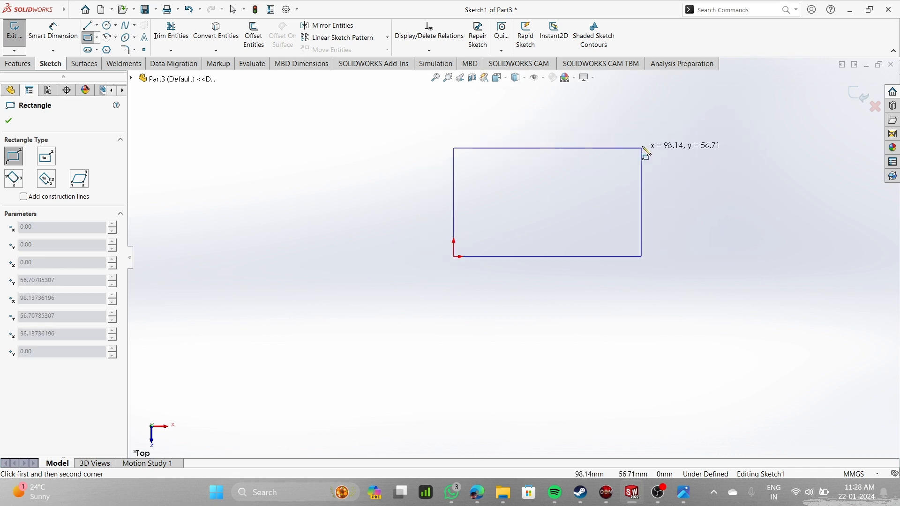
left_click(698, 120)
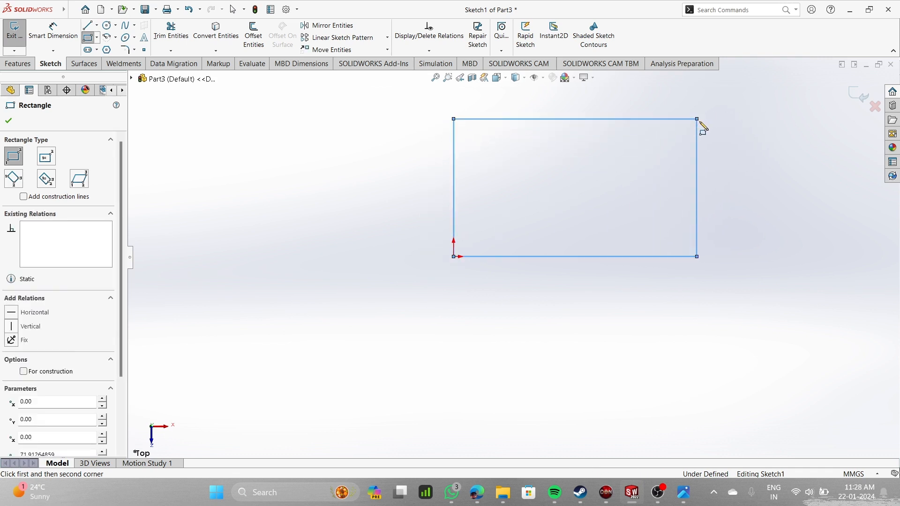
scroll(731, 160, "up", 1)
scroll(734, 162, "down", 2)
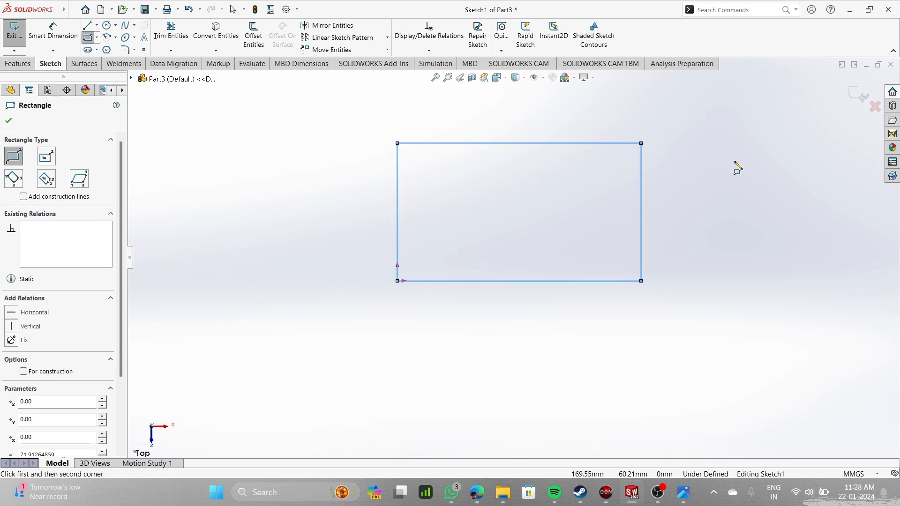
- Dimension the rectangle's left vertical edge to 38 mm
left_click(52, 28)
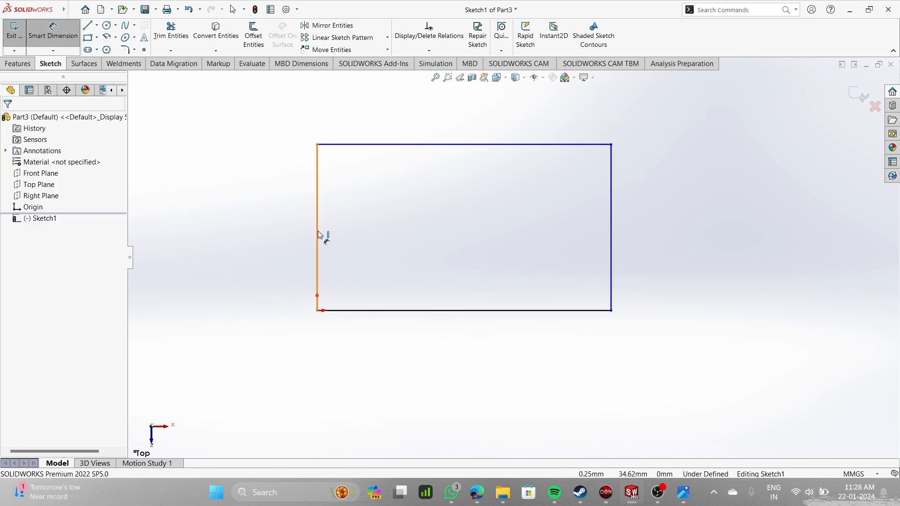
left_click(318, 237)
left_click(235, 239)
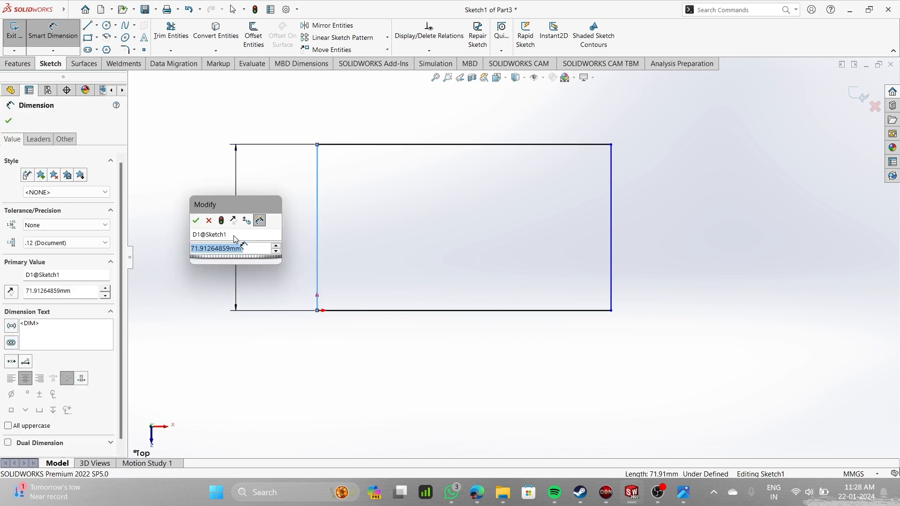
type("38")
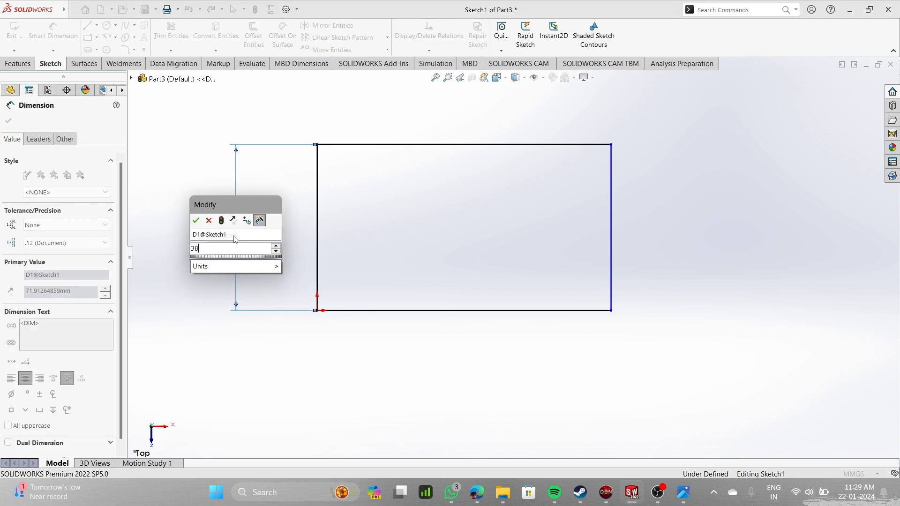
key("Return")
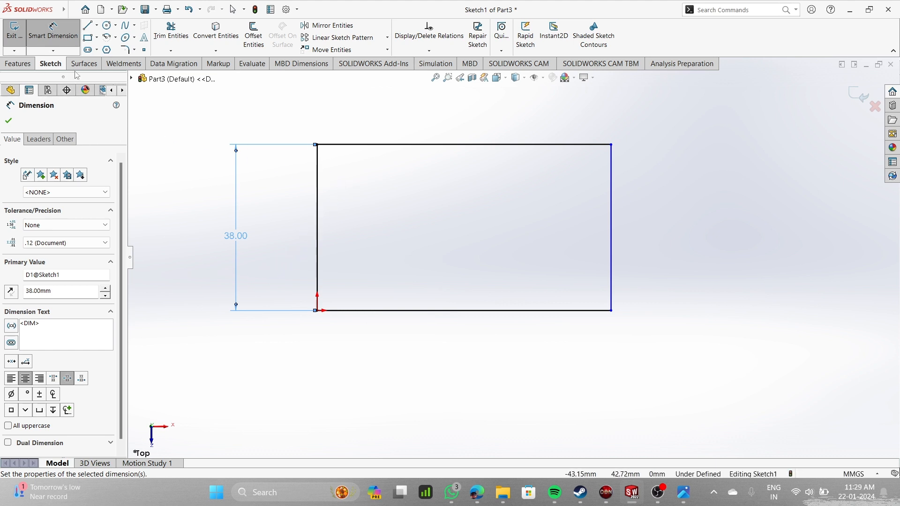
- Draw a horizontal centerline from the midpoint of the rectangle's left edge to the midpoint of its right edge
left_click(96, 25)
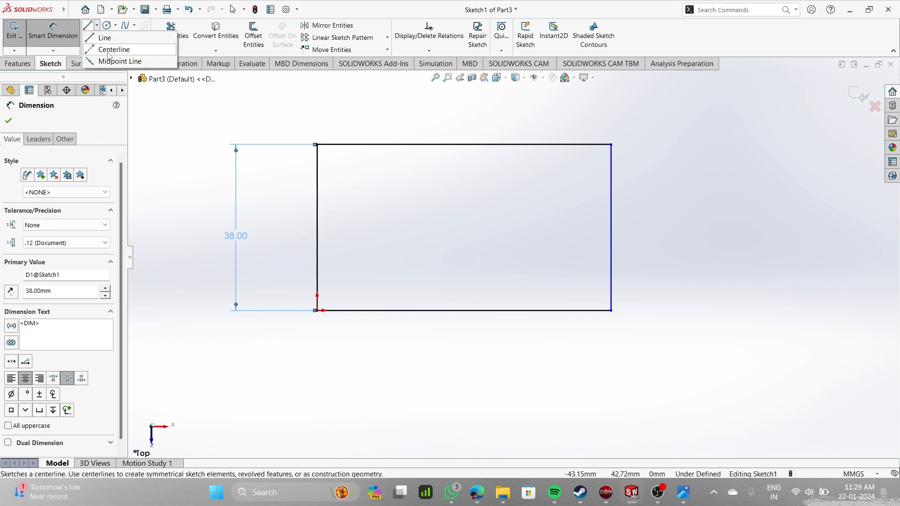
left_click(101, 47)
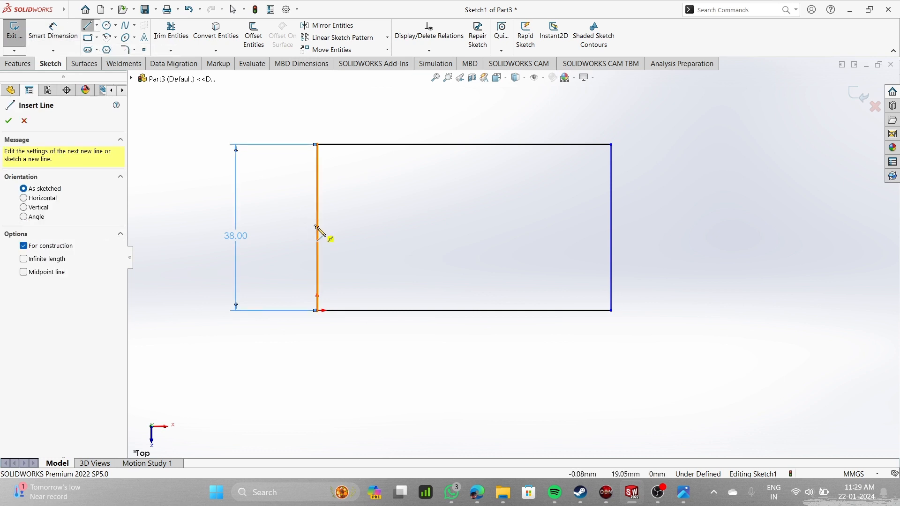
left_click(316, 229)
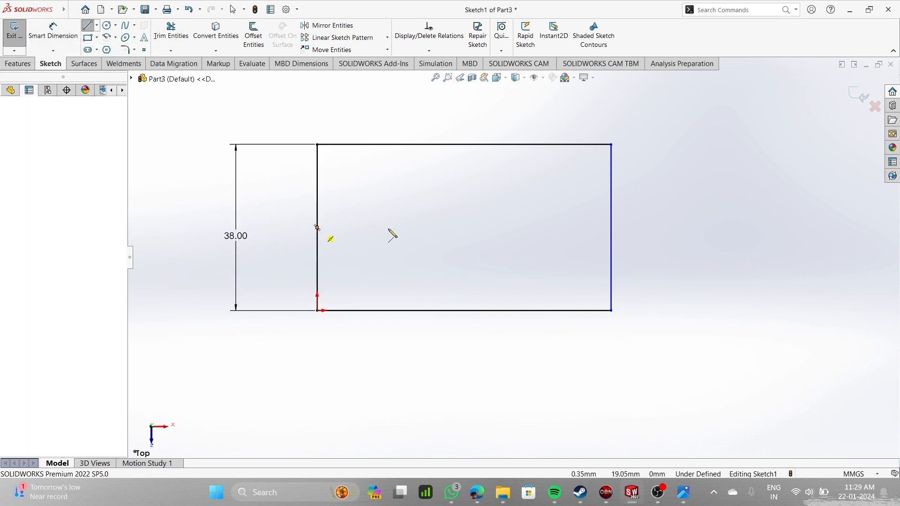
left_click(611, 227)
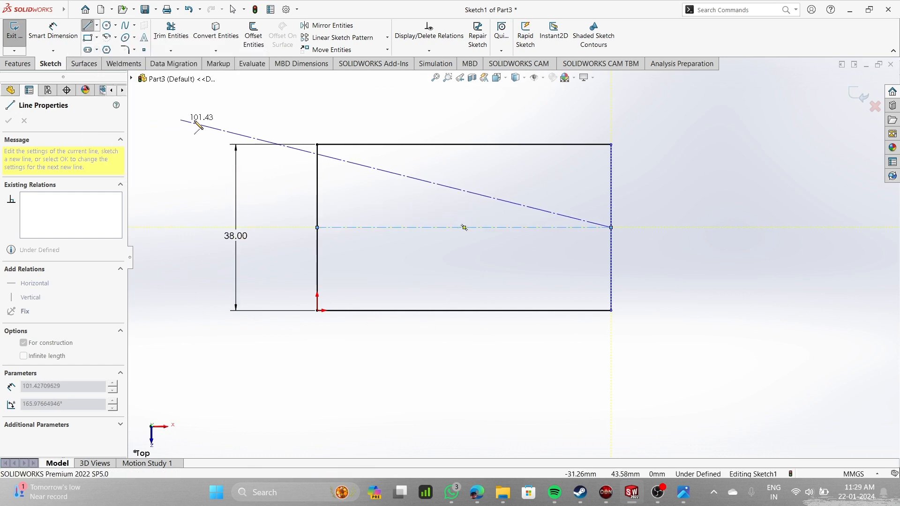
- Sketch a line down from the top edge, about 30 mm from the left edge, and a horizontal line from it just past the left edge
left_click(87, 25)
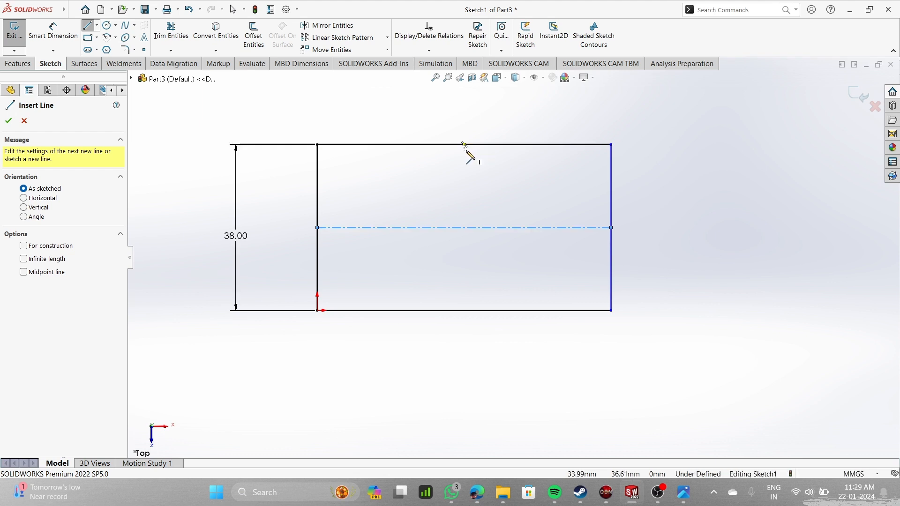
left_click(451, 146)
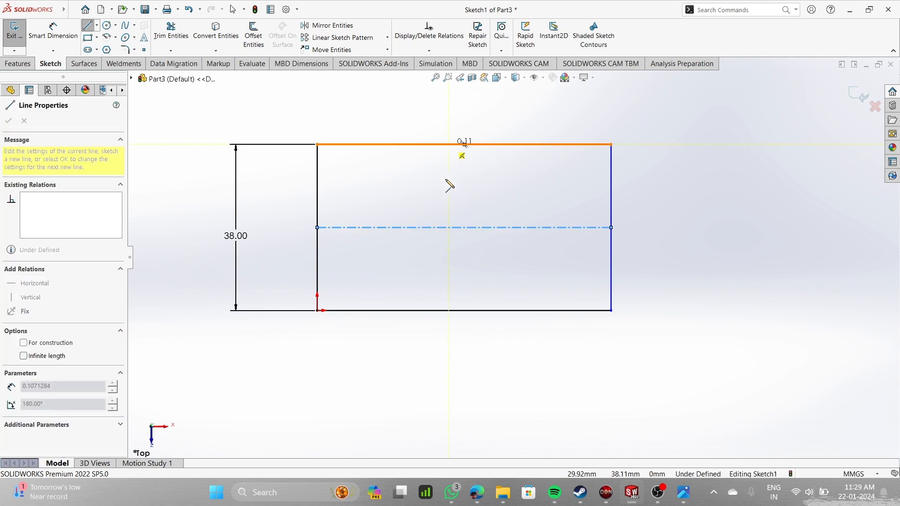
left_click(449, 202)
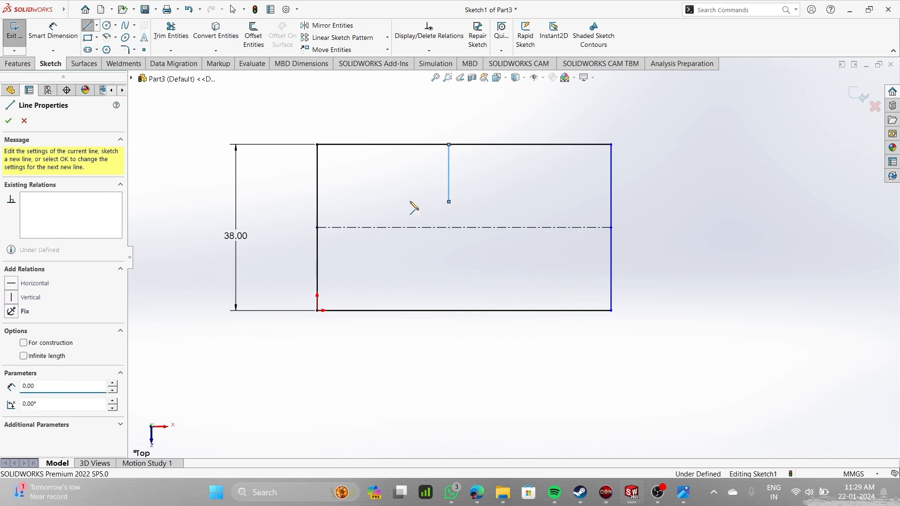
left_click(314, 202)
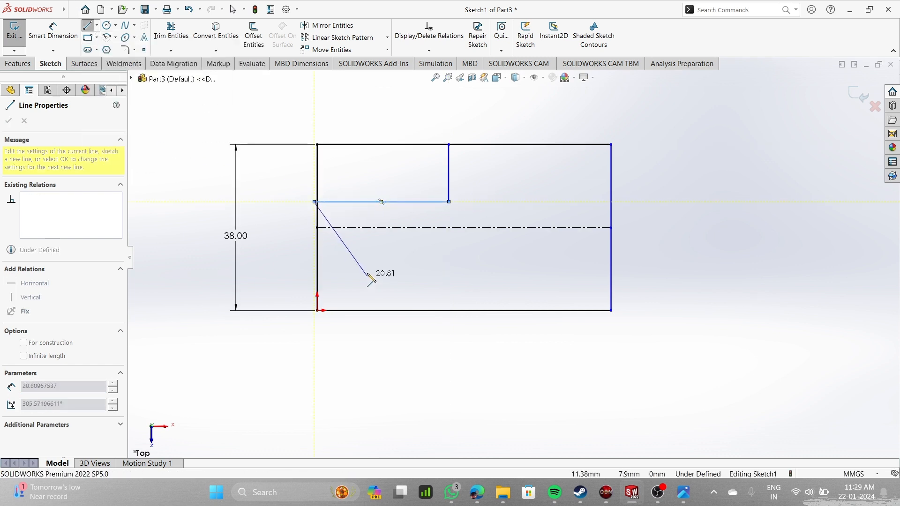
key("Escape")
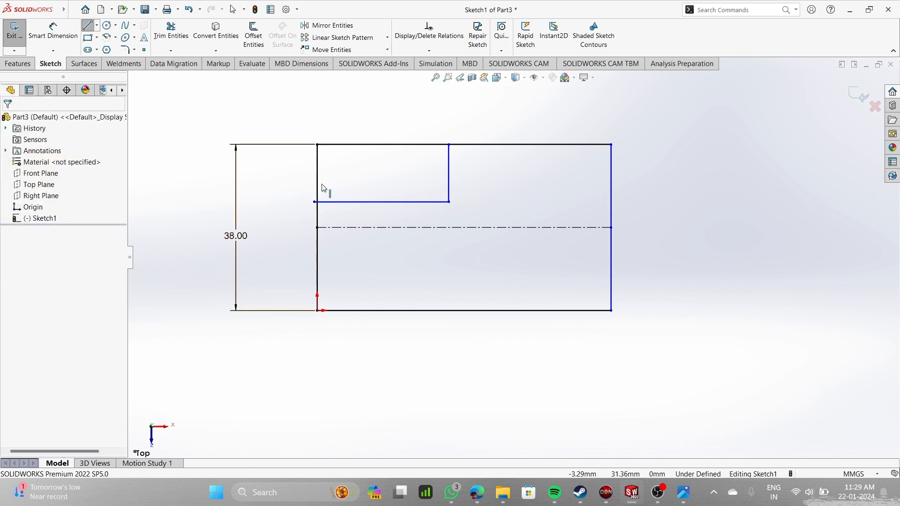
- Trim the short end of the horizontal line that sticks out beyond the rectangle's left edge
key("f")
left_click(171, 33)
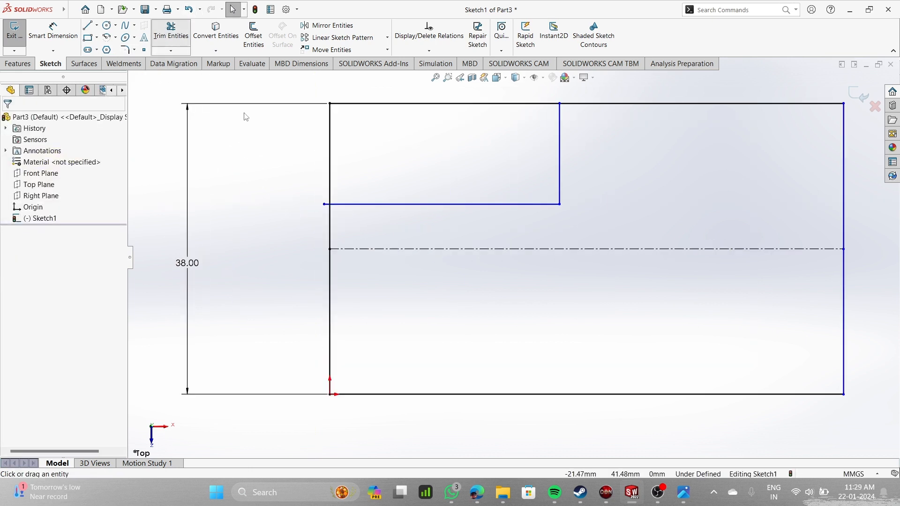
scroll(330, 188, "up", 5)
left_click(323, 253)
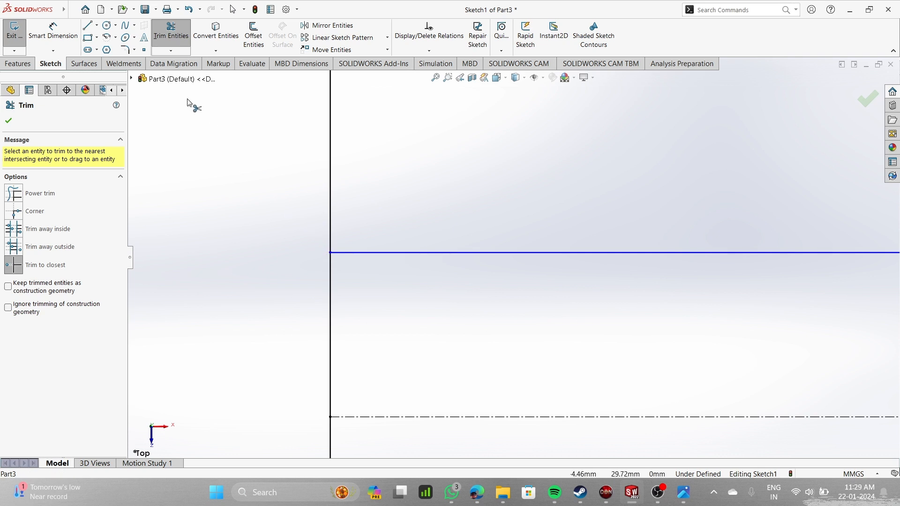
- Sketch a horizontal line from the left edge, about 14 mm above the bottom, ending below the upper vertical line, and continue it down to the bottom edge
left_click(87, 25)
key("f")
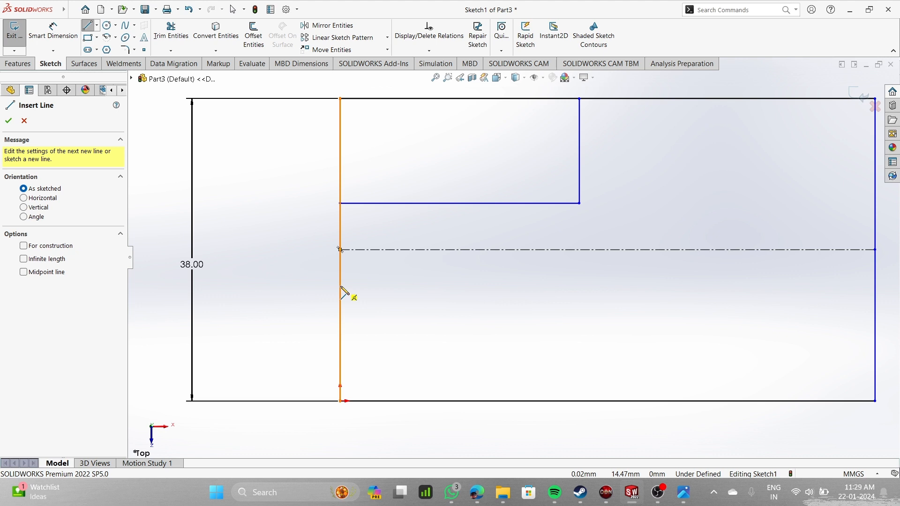
left_click(341, 286)
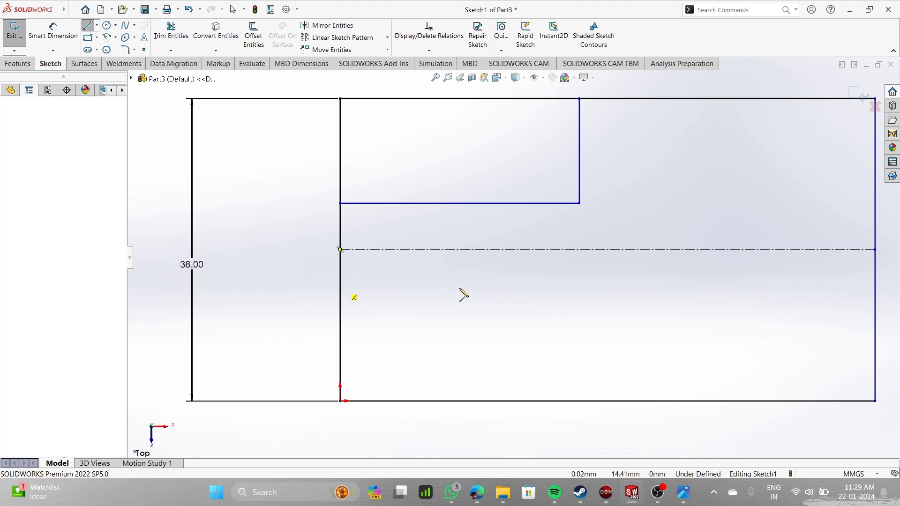
left_click(580, 286)
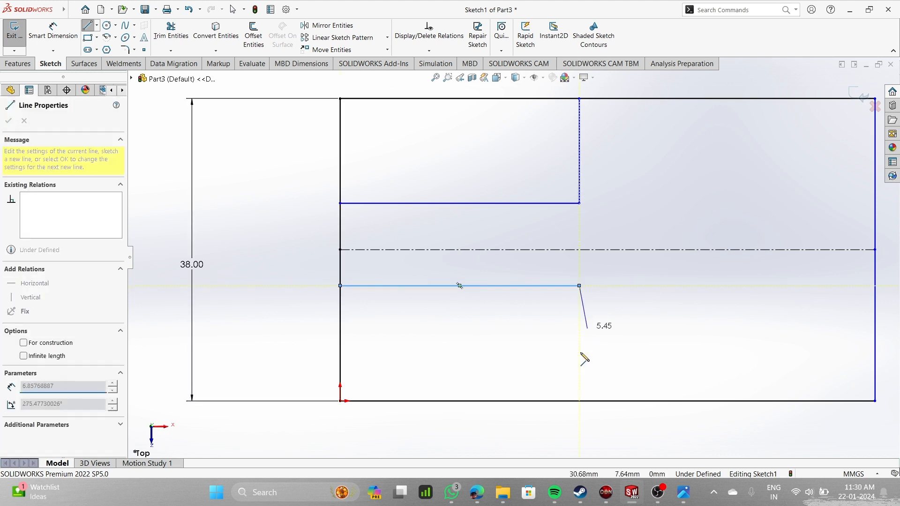
left_click(580, 401)
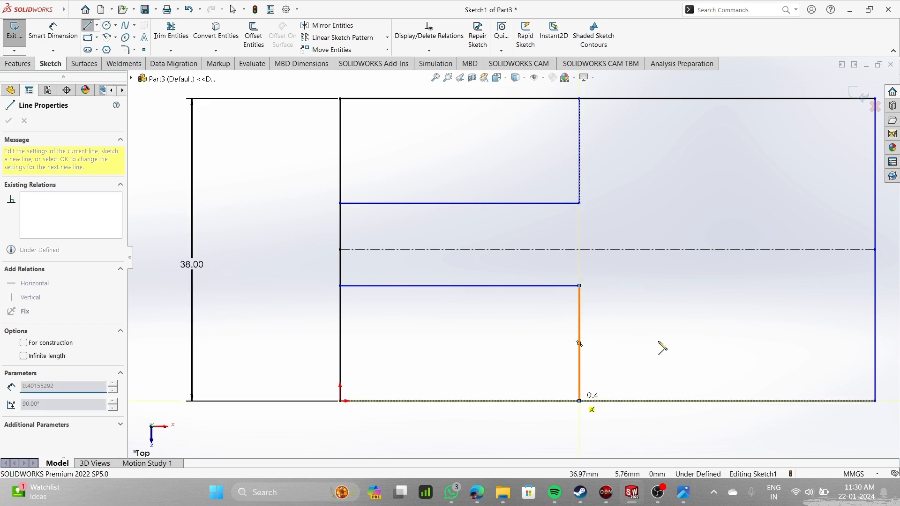
scroll(664, 345, "up", 5)
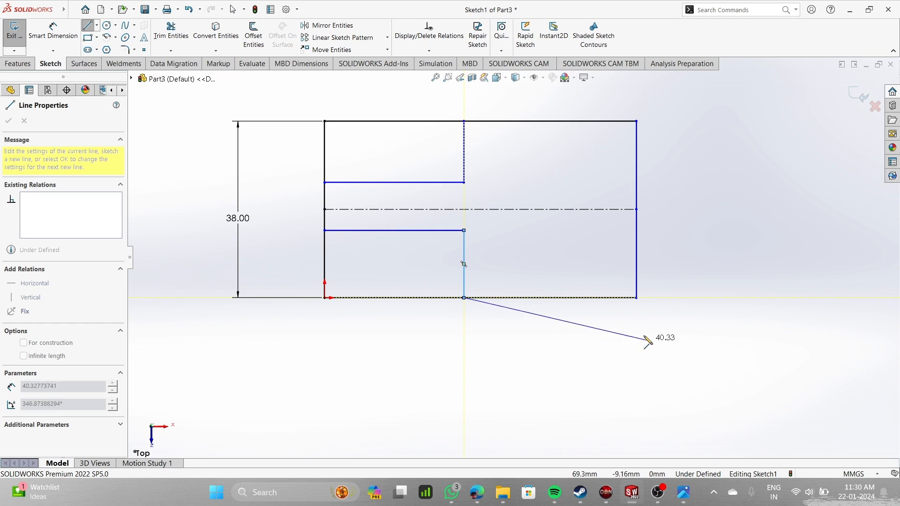
key("Escape")
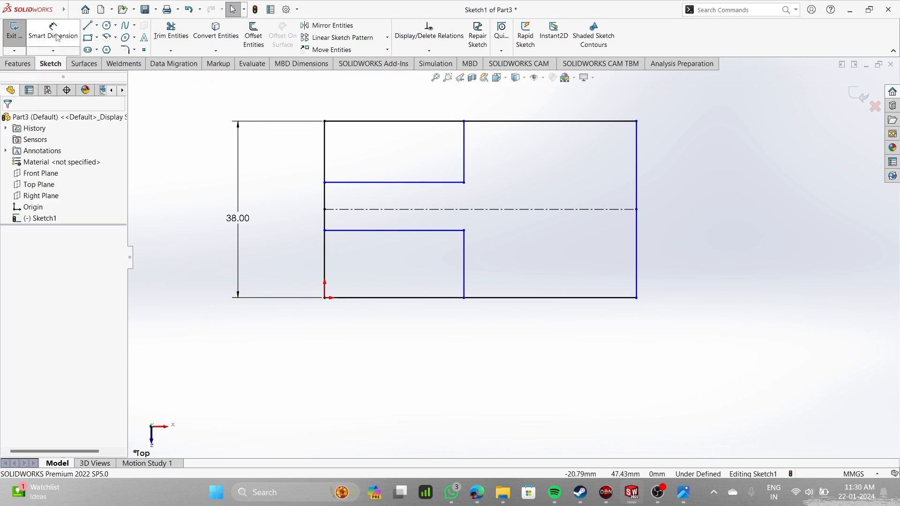
- Sketch a three-line U-shaped slot opening at the rectangle's right edge around the centerline, about 28 mm deep and 17 mm high
left_click(88, 24)
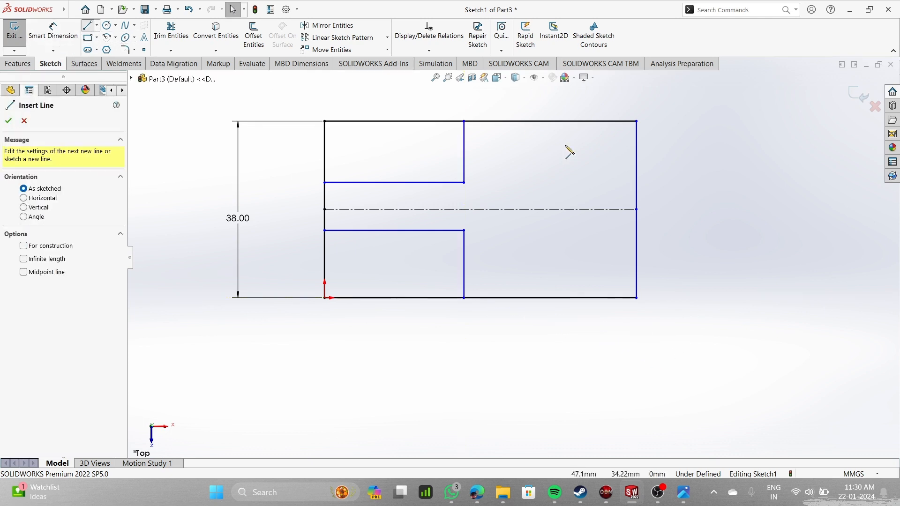
left_click(637, 160)
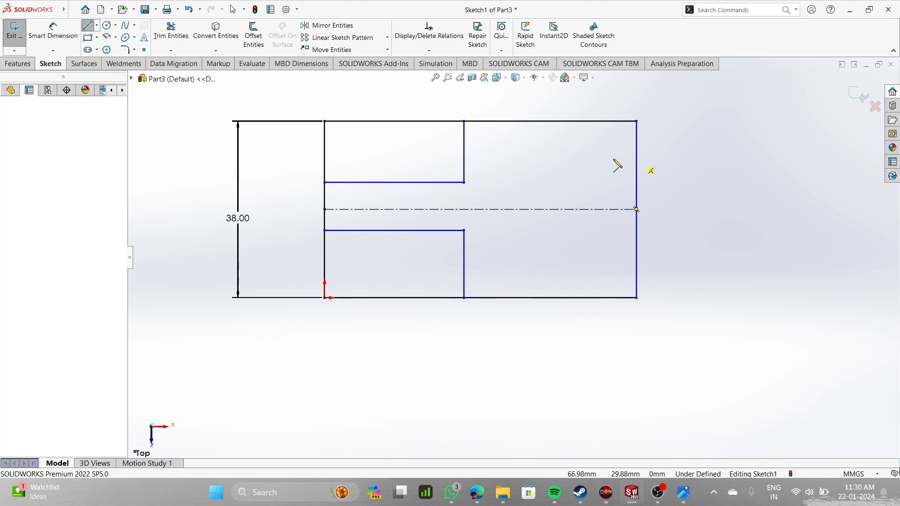
left_click(506, 159)
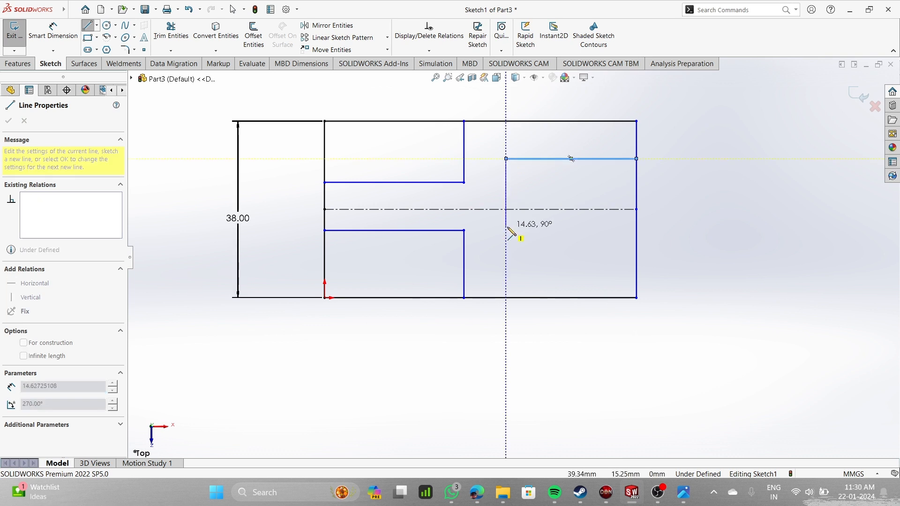
left_click(506, 237)
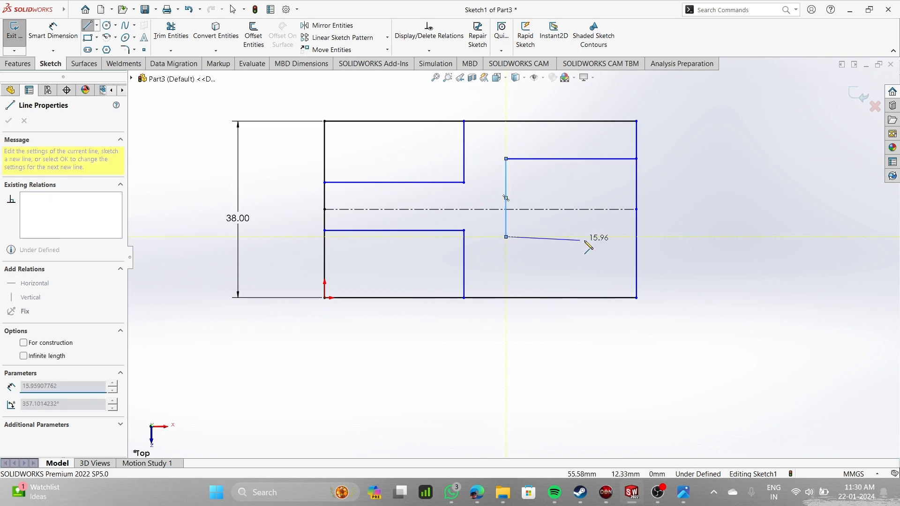
left_click(637, 237)
scroll(630, 242, "up", 2)
scroll(623, 242, "down", 1)
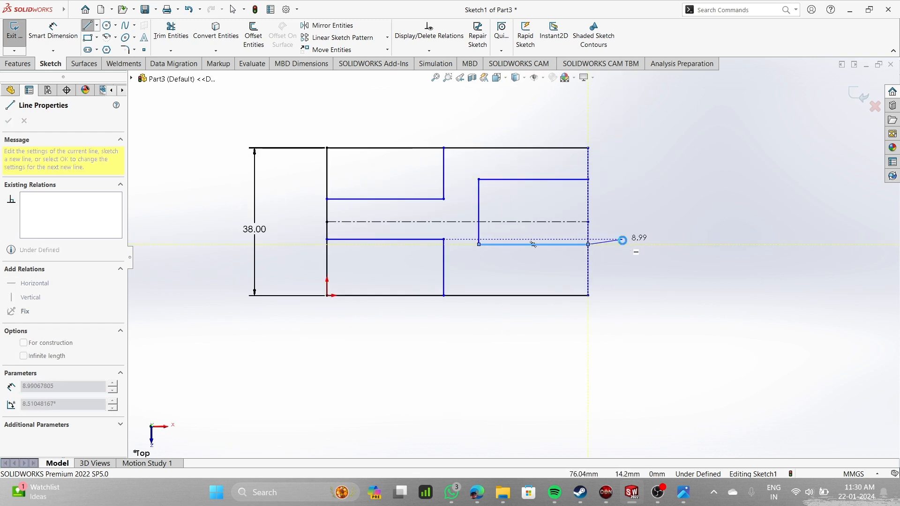
key("Escape")
scroll(421, 202, "up", 3)
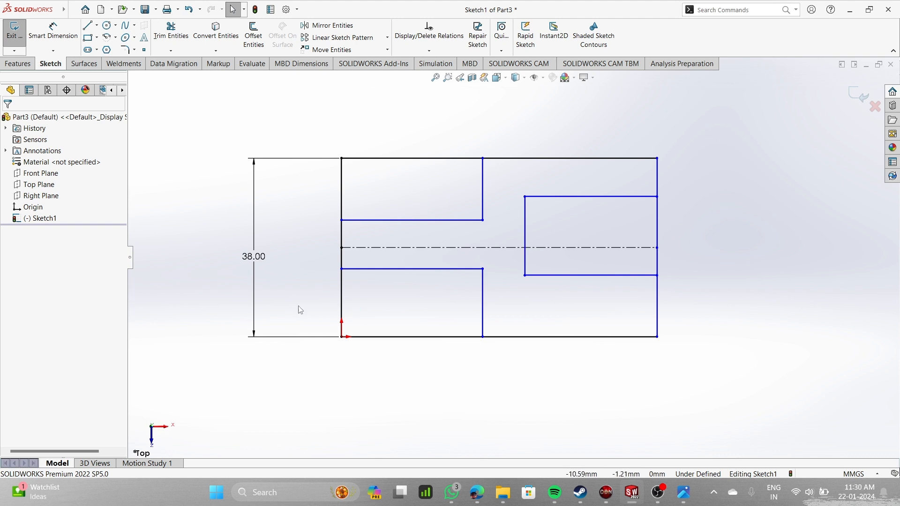
- Try to dimension the length of the lower horizontal line from the left edge as 35+15 mm
left_click(53, 31)
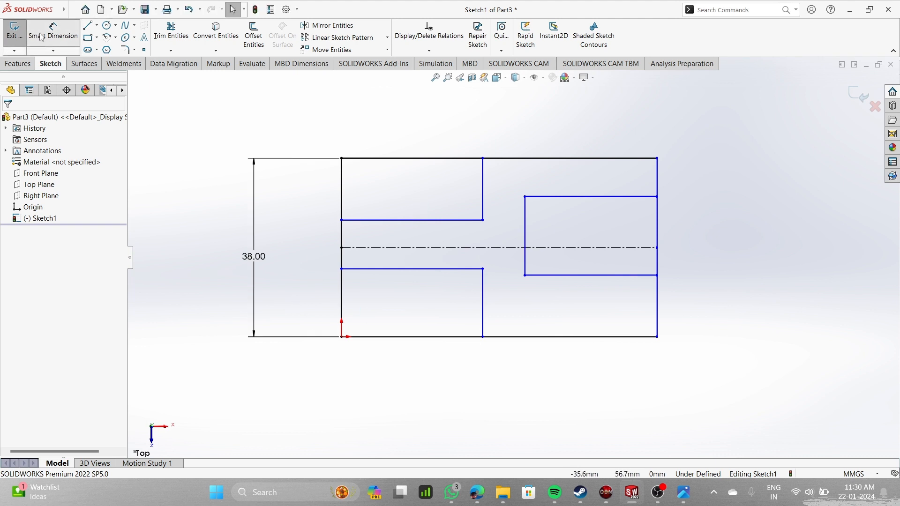
left_click(396, 269)
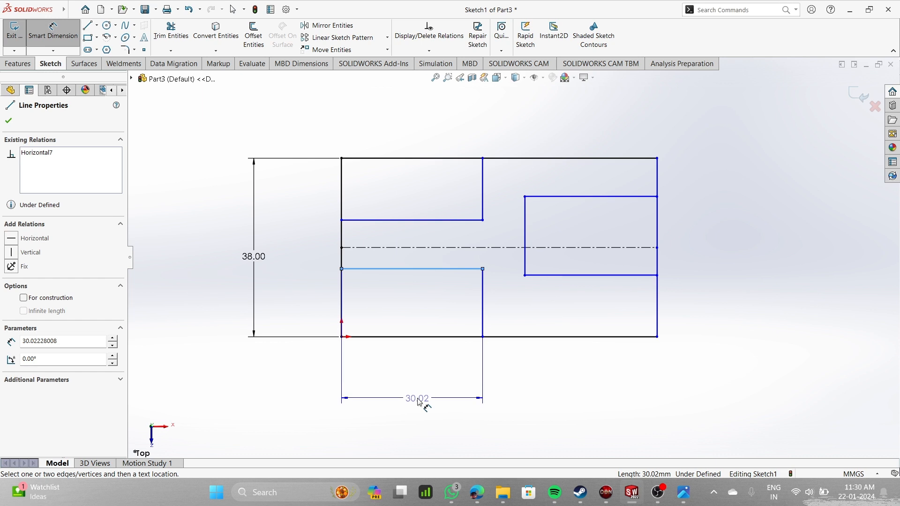
left_click(418, 401)
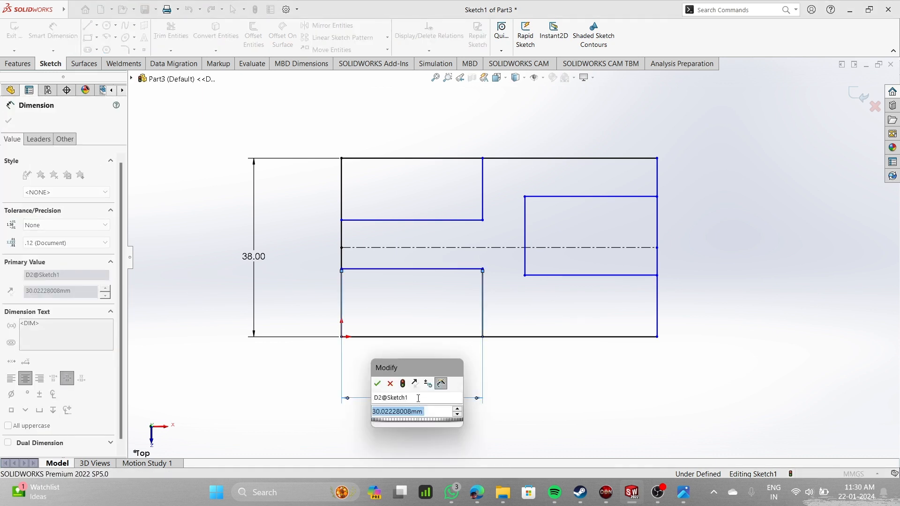
type("35")
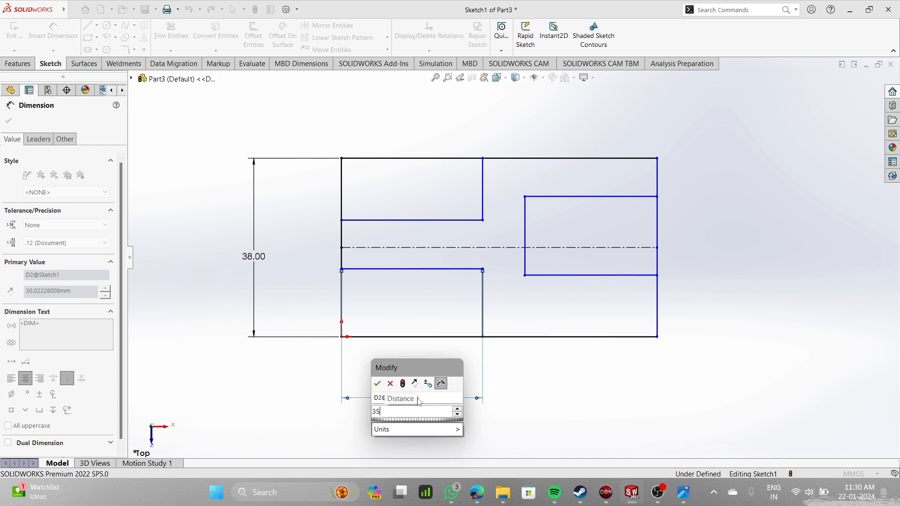
type("+15")
key("Return")
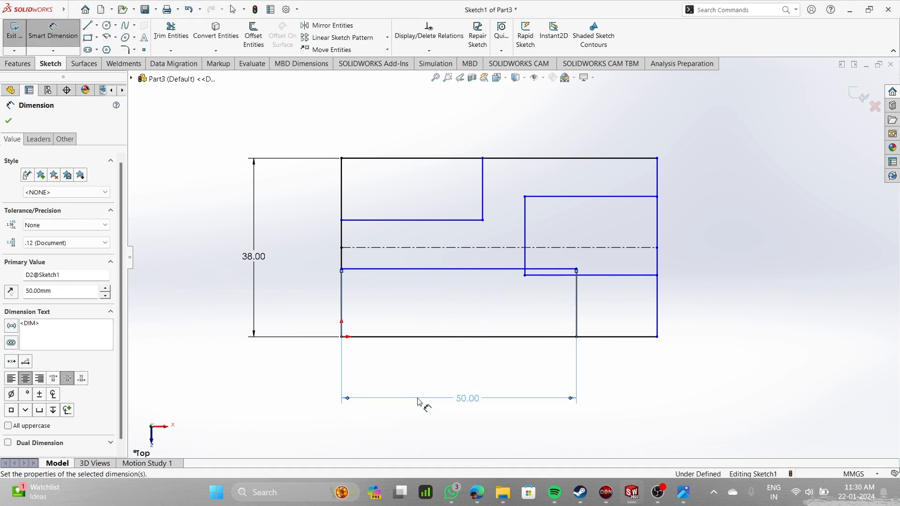
- Undo the last length change and delete the dimension from the lower horizontal line
key("Escape")
key("ctrl+z")
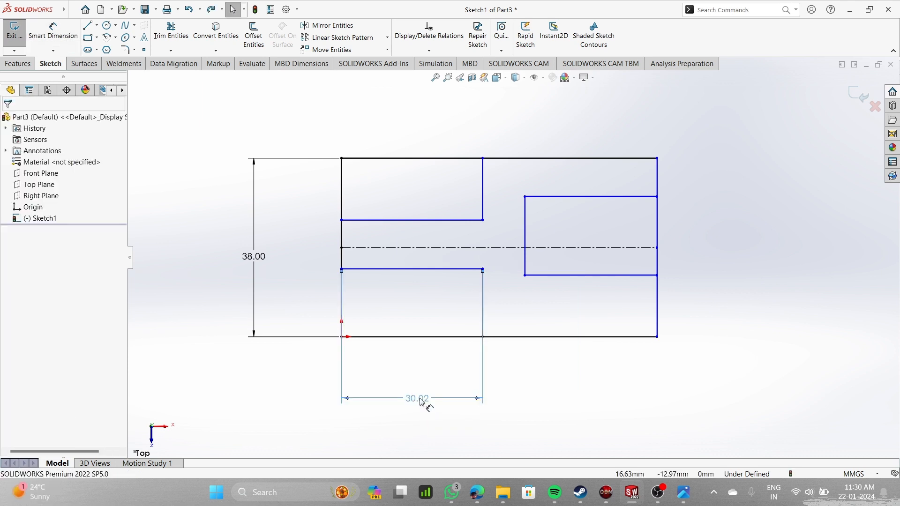
key("Delete")
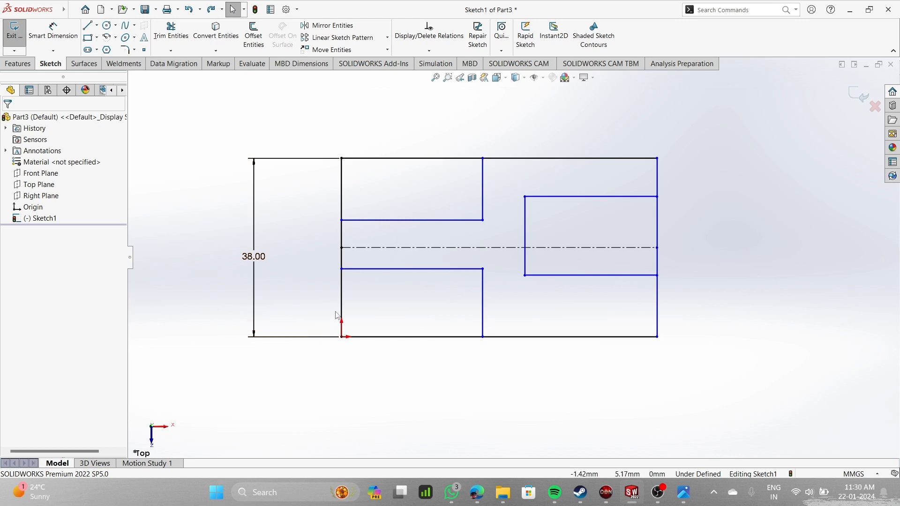
- Dimension the distance from the rectangle's left edge to the lower vertical line as 35+15 mm
left_click(53, 33)
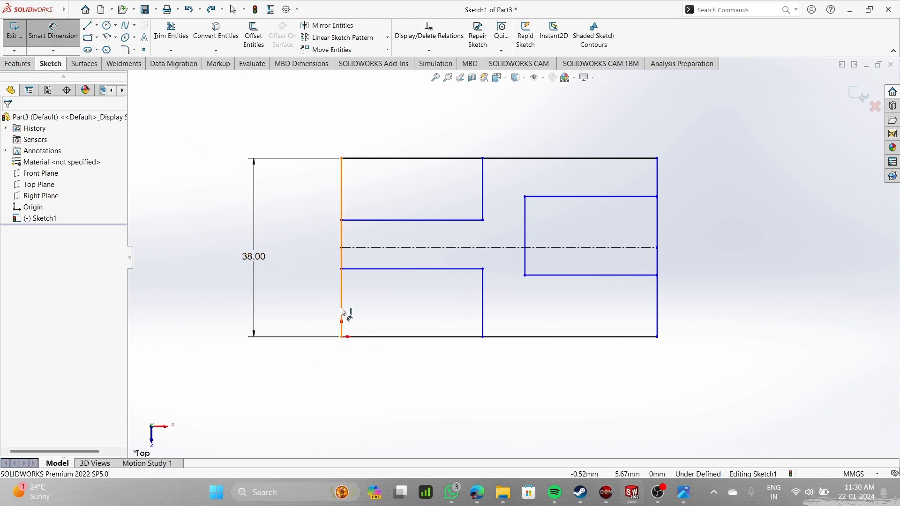
left_click(358, 322)
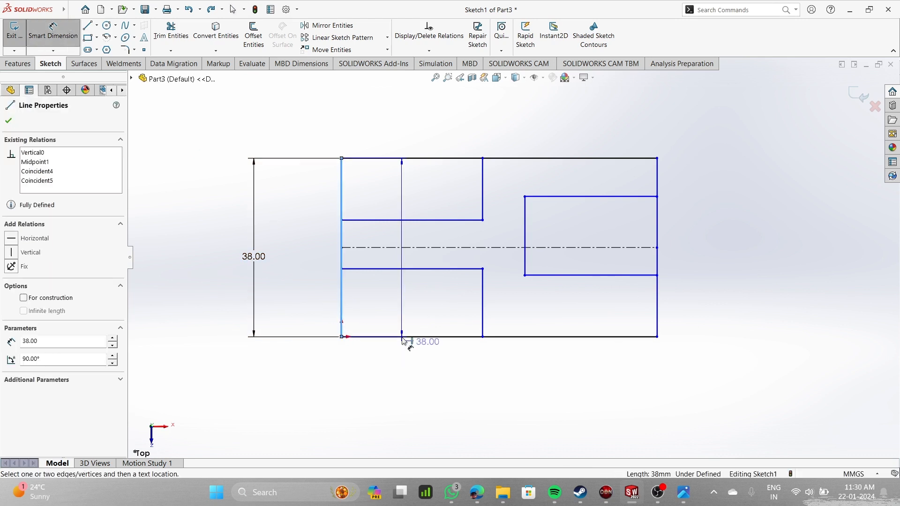
left_click(483, 316)
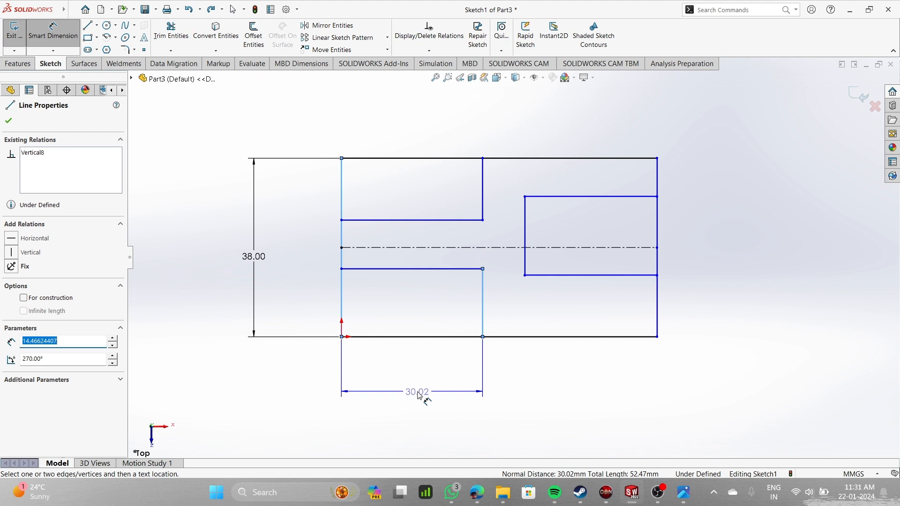
left_click(420, 395)
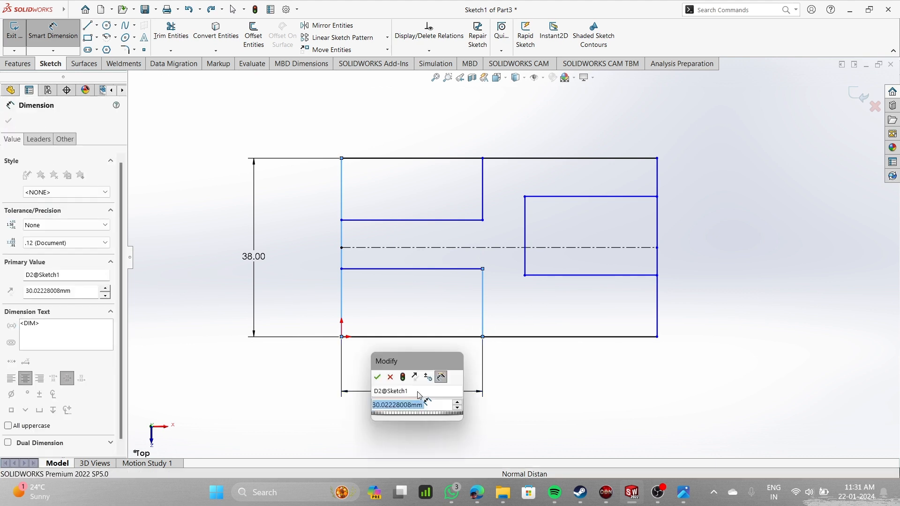
type("35+")
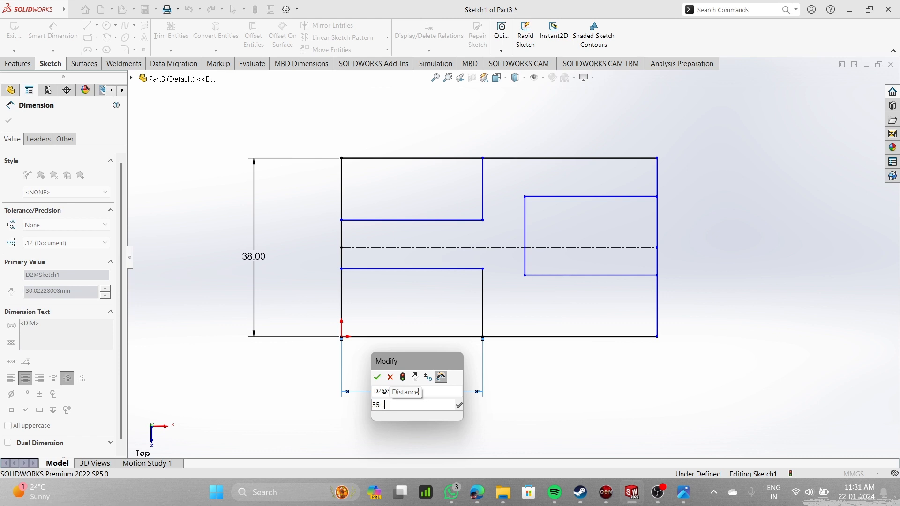
type("15")
key("Return")
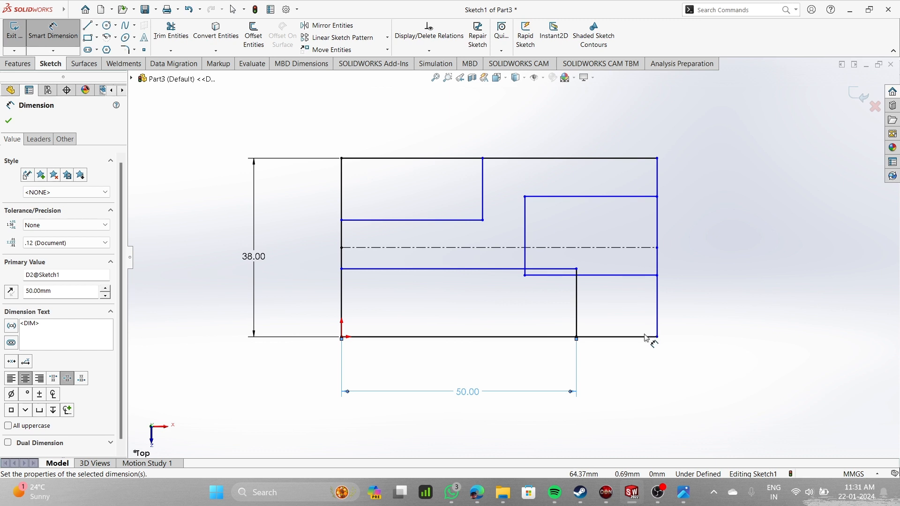
- Dimension the distance from the lower vertical line to the rectangle's right edge as 30+15 mm
left_click(580, 313)
left_click(657, 334)
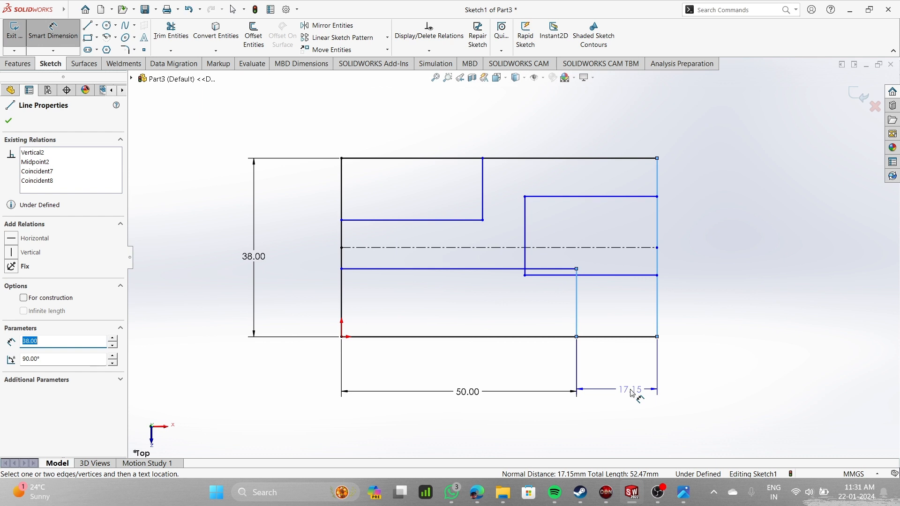
left_click(632, 393)
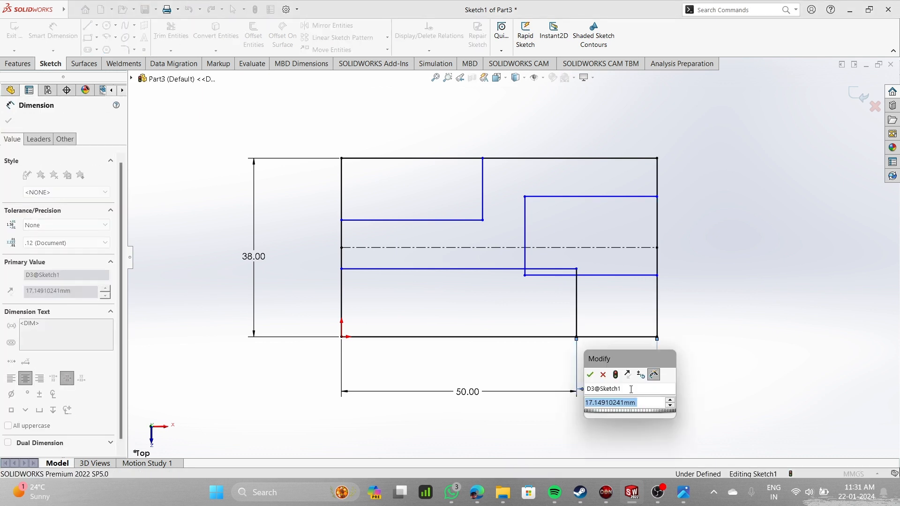
type("30")
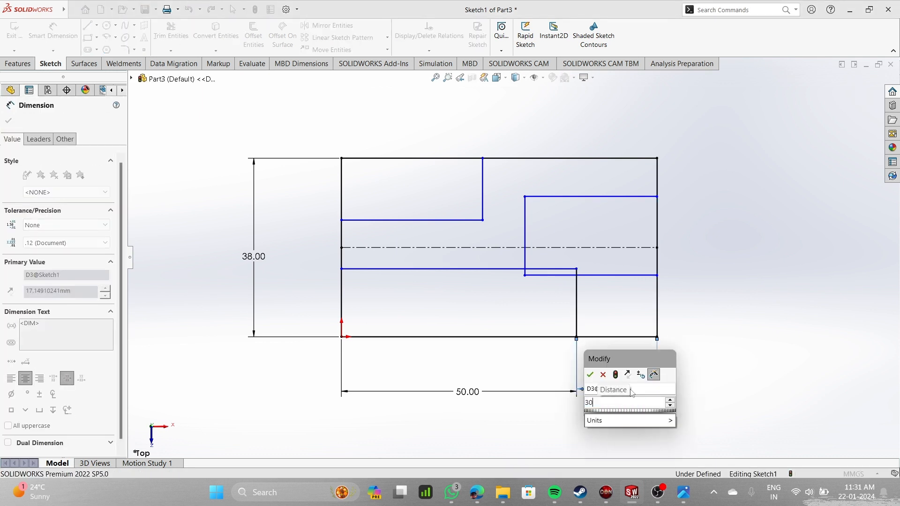
type("+15")
key("Return")
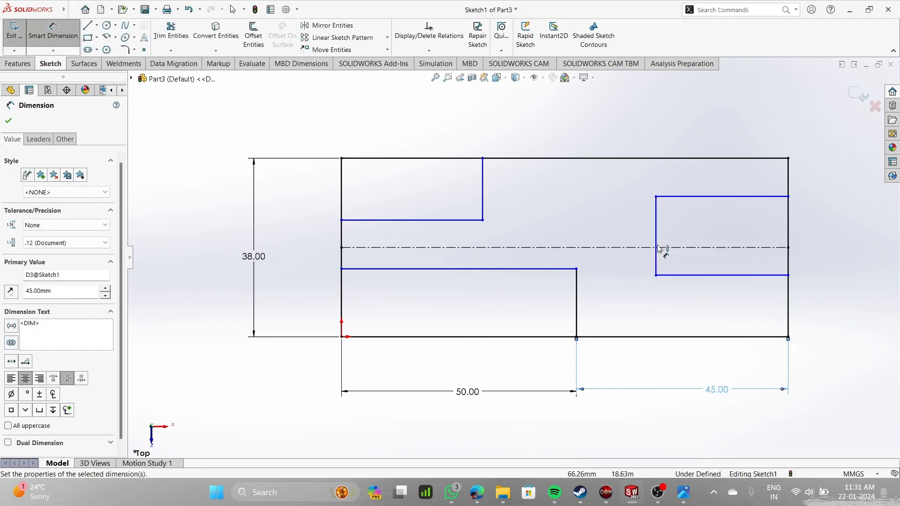
- Dimension the upper horizontal line running from the left edge to a length of 50 mm
scroll(675, 245, "down", 2)
scroll(675, 241, "up", 3)
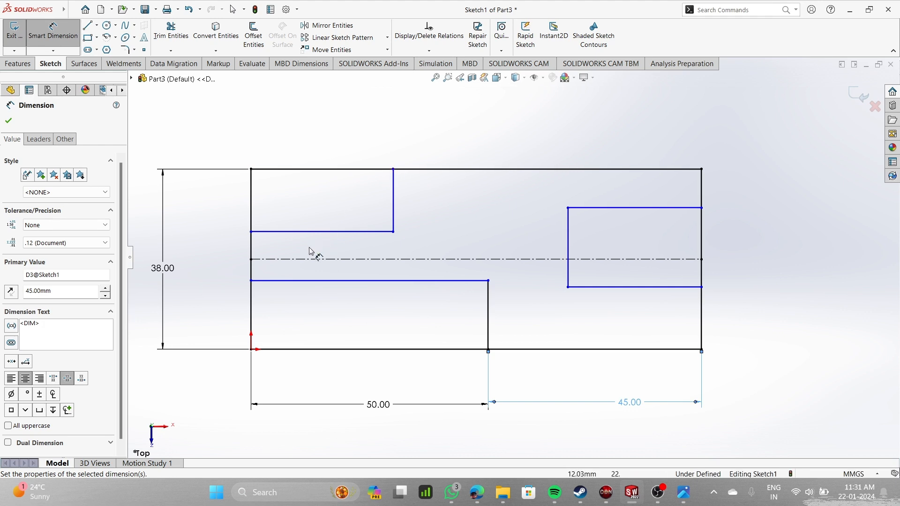
left_click(57, 29)
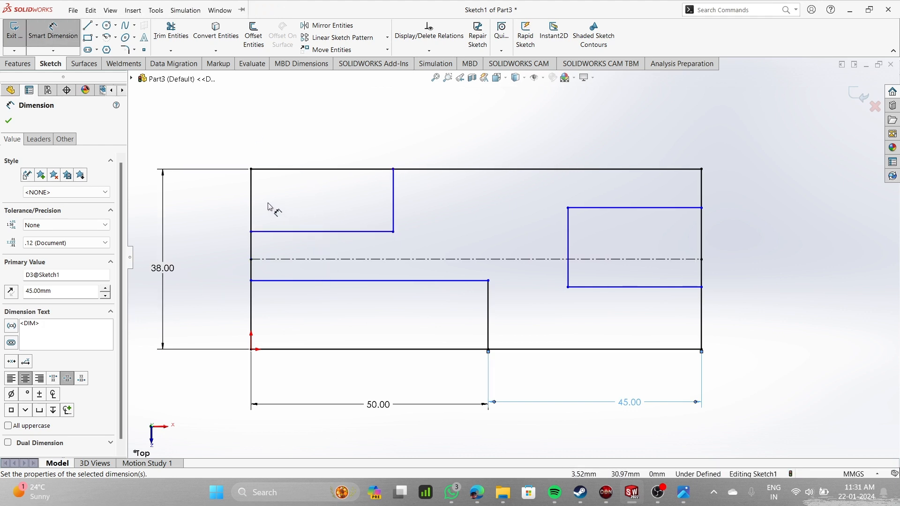
left_click(296, 234)
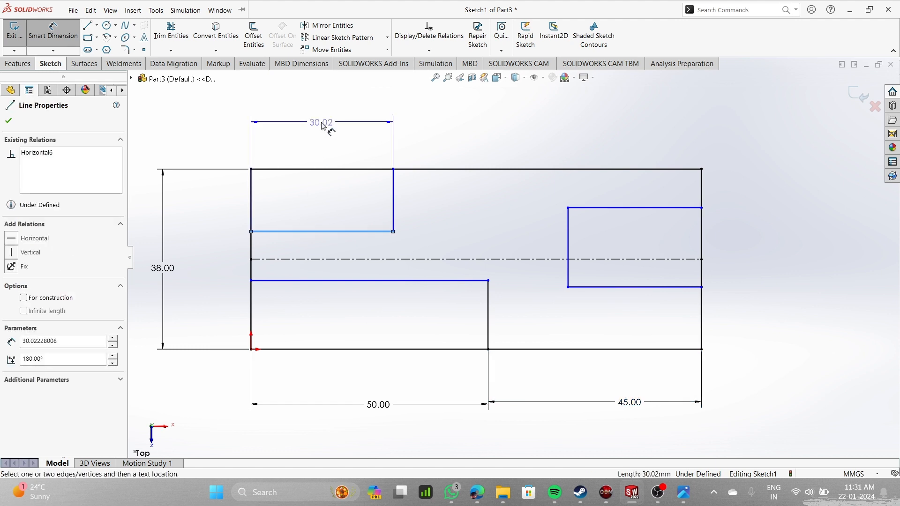
left_click(323, 125)
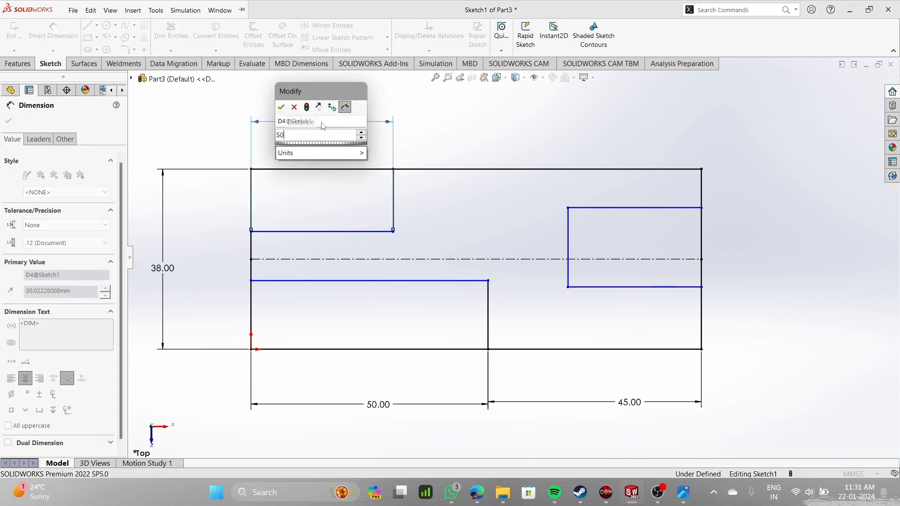
type("50")
key("Return")
- Dimension the upper vertical line below the top edge to 14 mm, placing the dimension beside the left edge
scroll(427, 160, "up", 3)
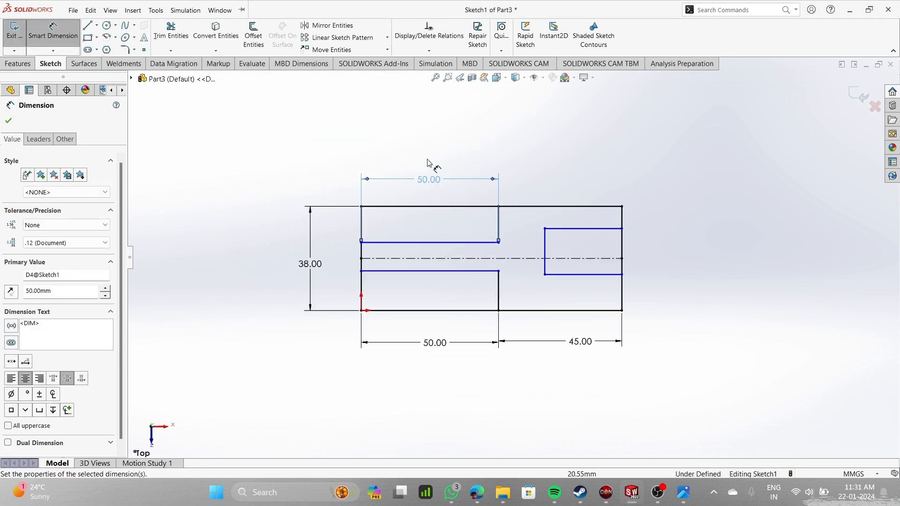
scroll(533, 222, "up", 2)
scroll(583, 271, "down", 3)
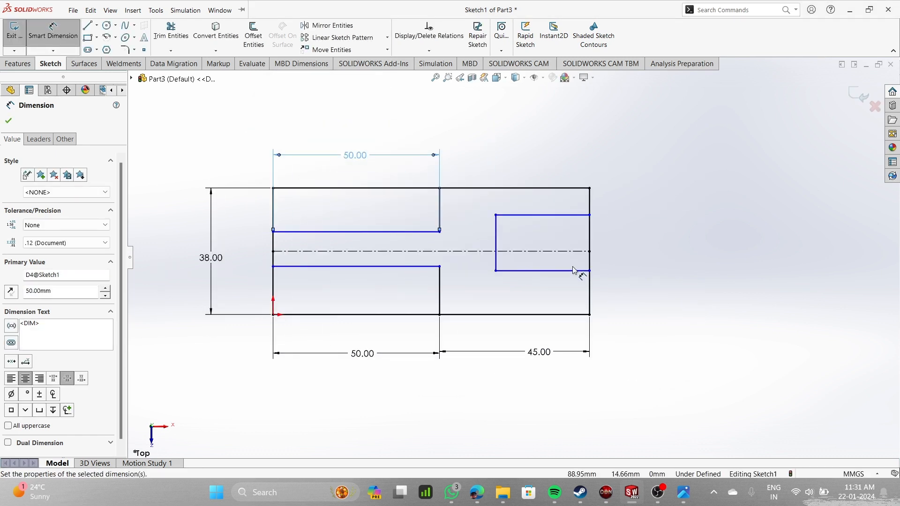
scroll(566, 276, "up", 1)
scroll(566, 276, "down", 1)
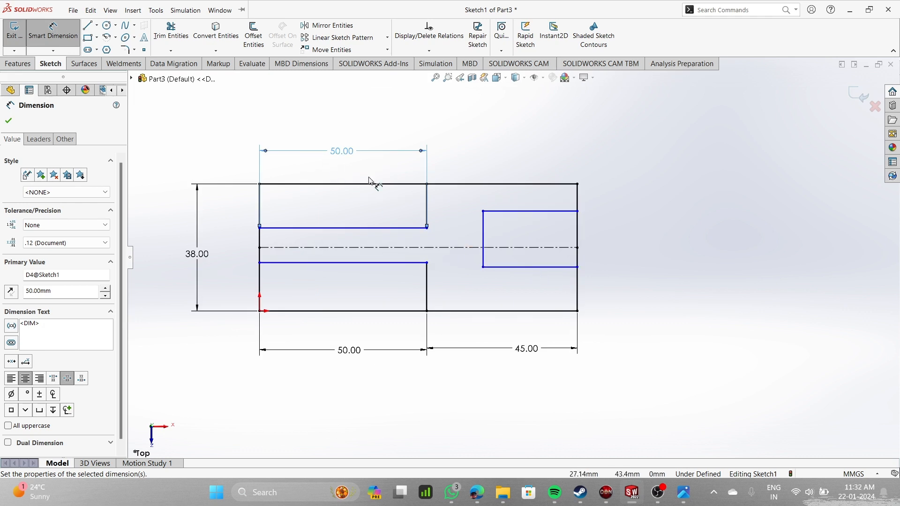
left_click(426, 206)
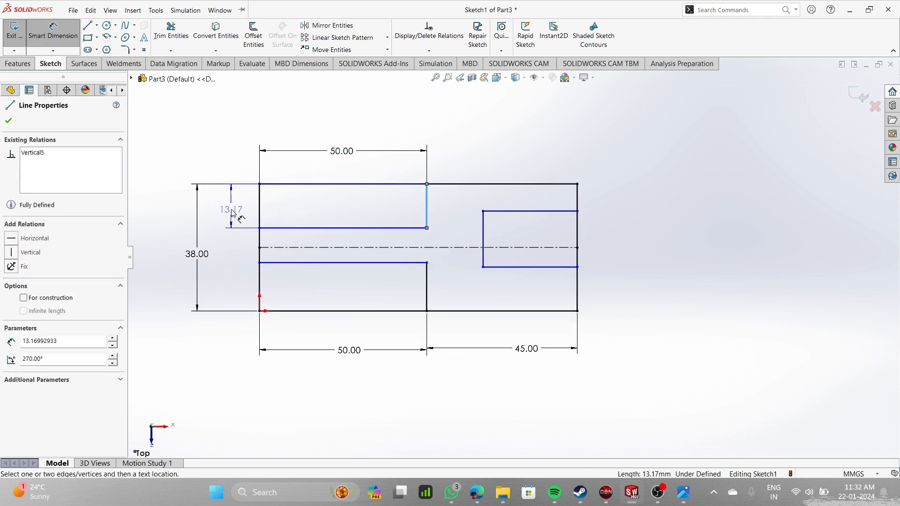
left_click(233, 214)
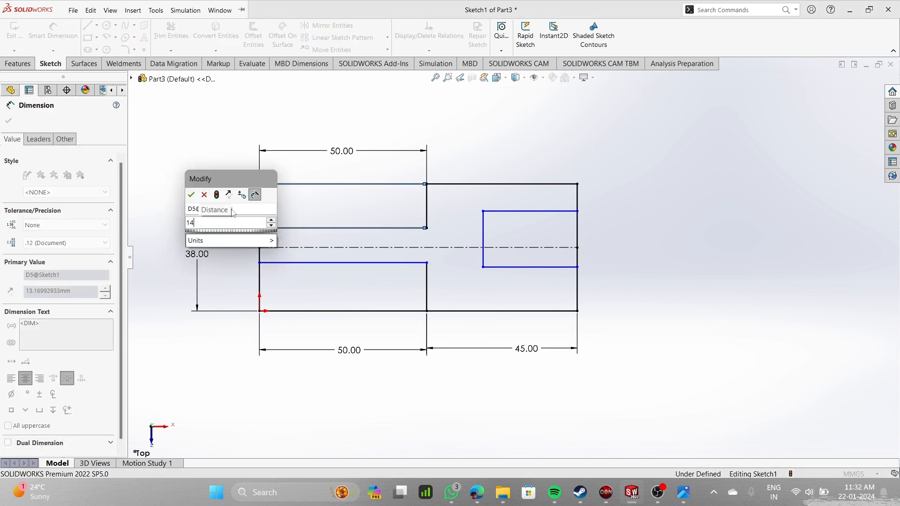
key("Return")
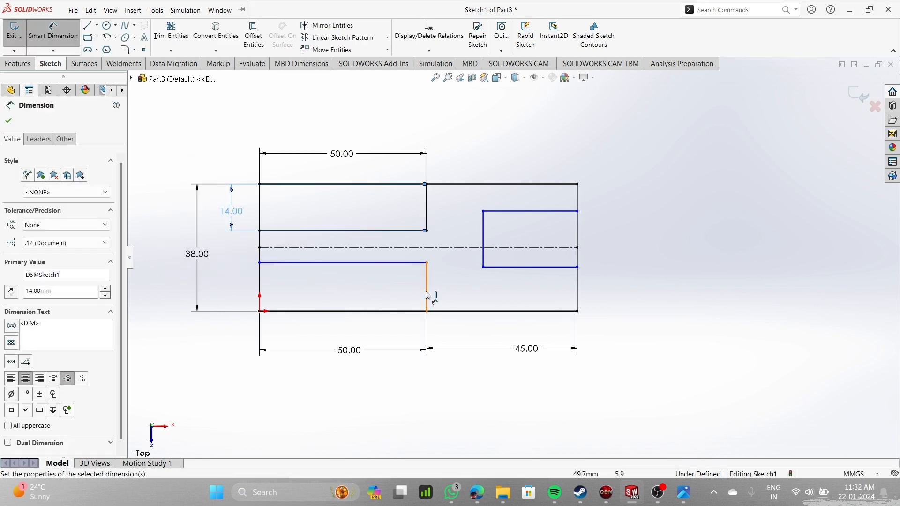
- Dimension the lower vertical line above the bottom edge to 14 mm
left_click(426, 295)
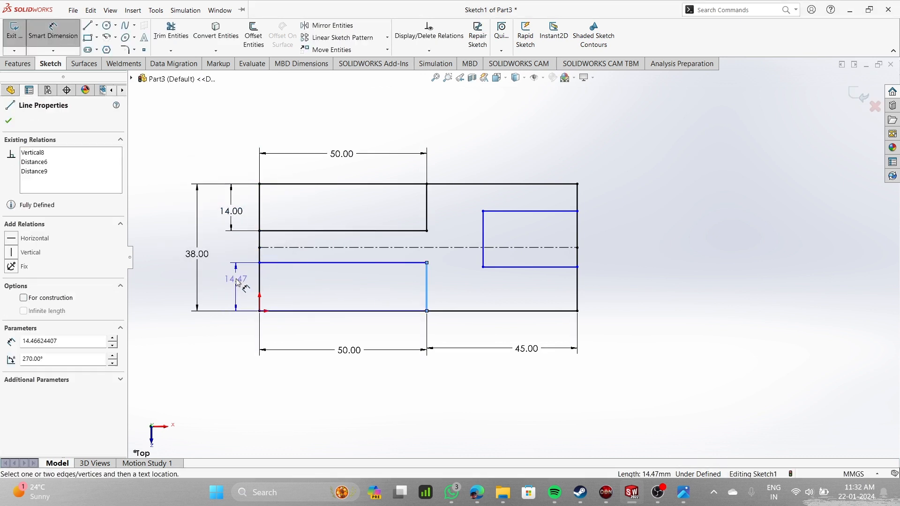
left_click(238, 281)
type("14")
key("Return")
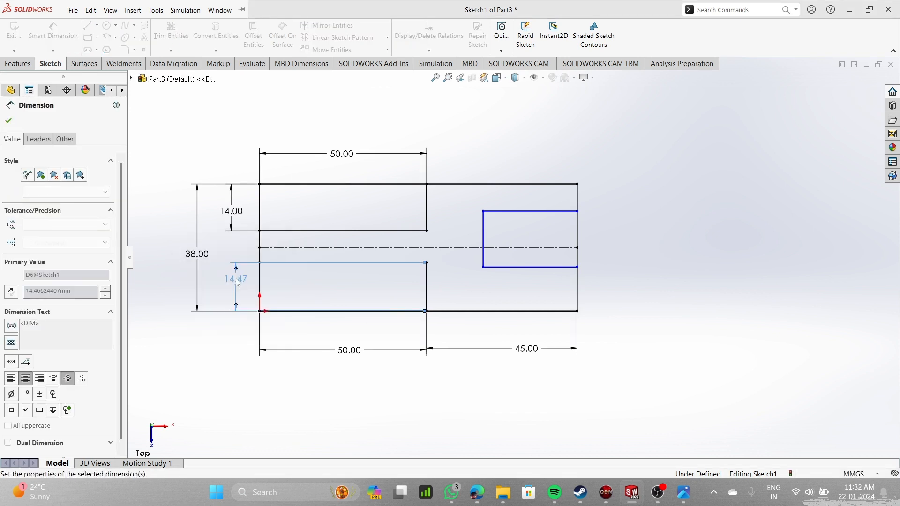
- Dimension the distance between the right-hand slot's lower line and the rectangle's bottom edge as 10 mm
scroll(358, 263, "down", 2)
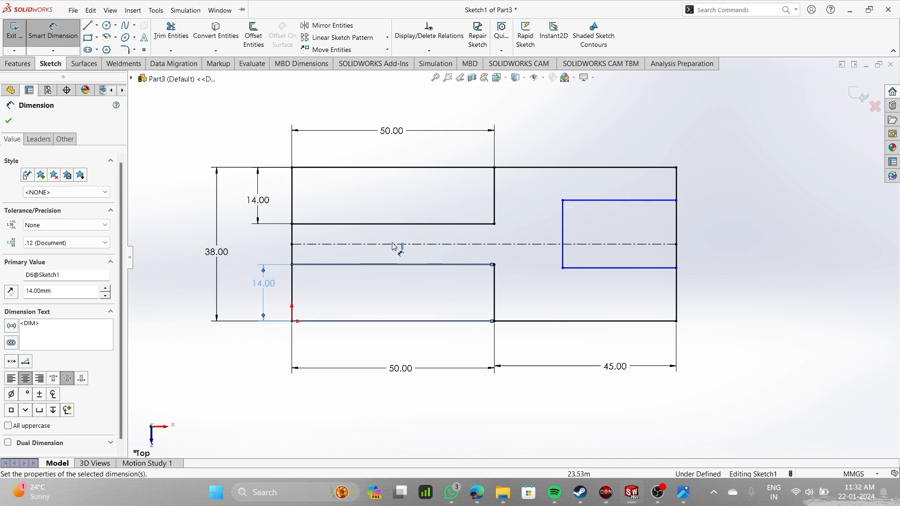
left_click(599, 269)
left_click(600, 322)
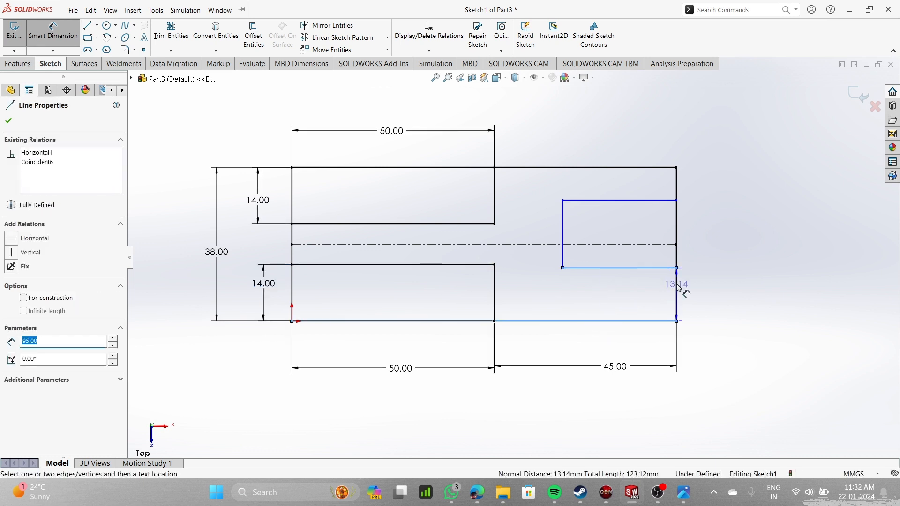
left_click(701, 298)
type("10")
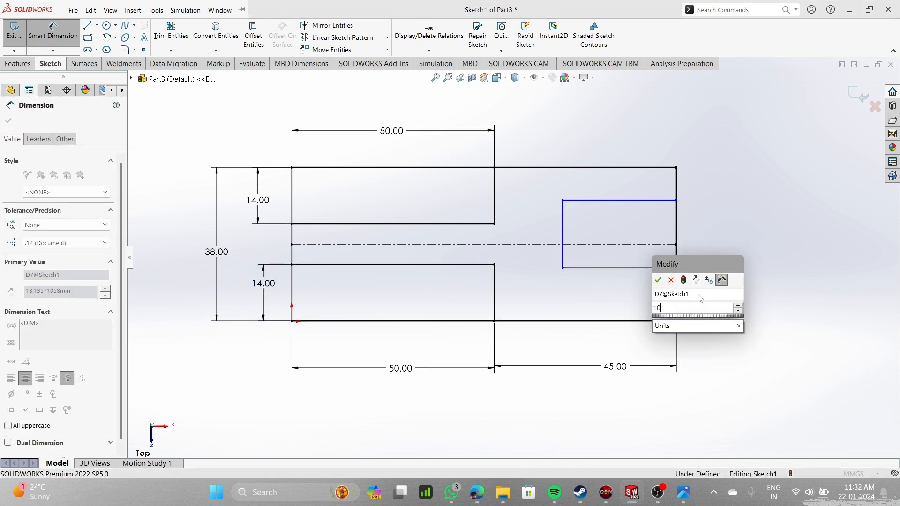
key("Return")
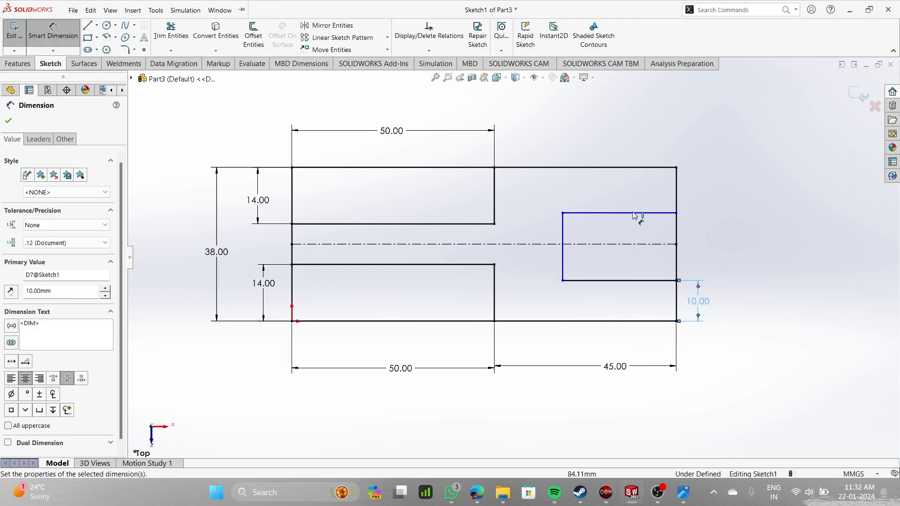
- Dimension the distance between the right-hand slot's upper line and the rectangle's top edge as 10 mm
left_click(637, 213)
left_click(641, 168)
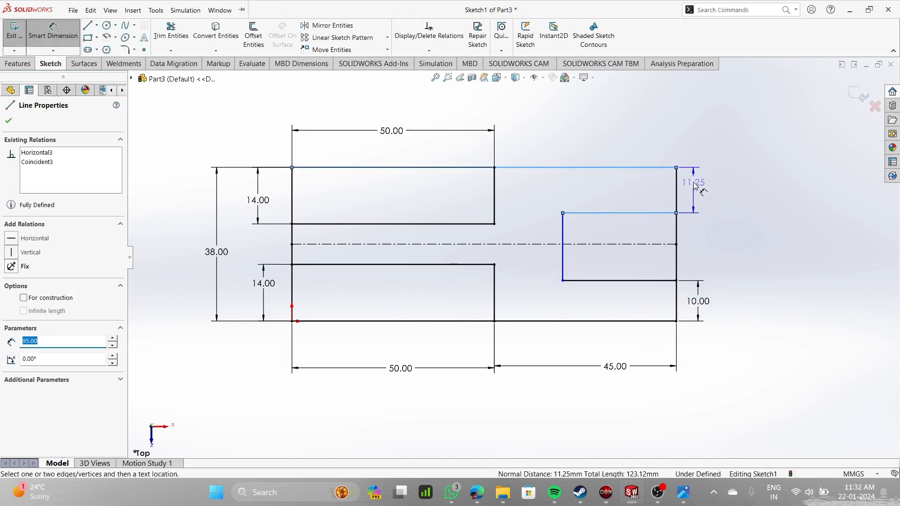
left_click(698, 188)
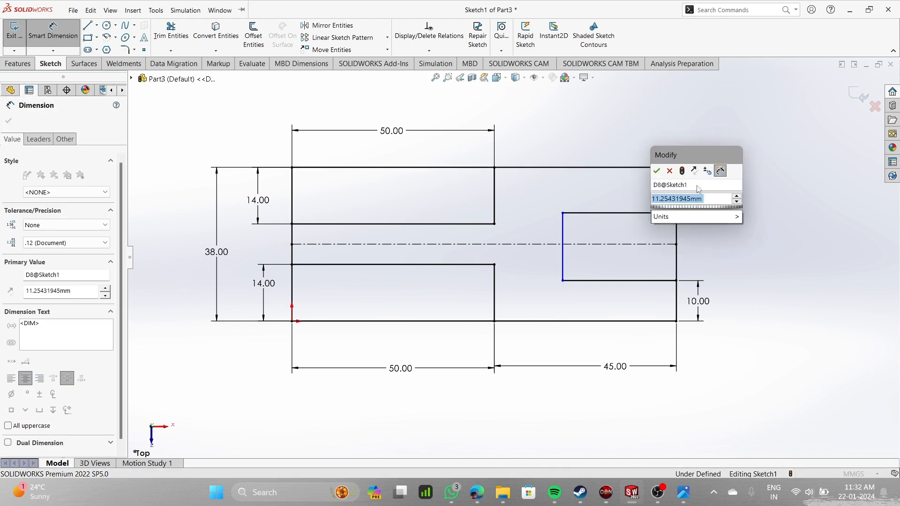
type("10")
key("Return")
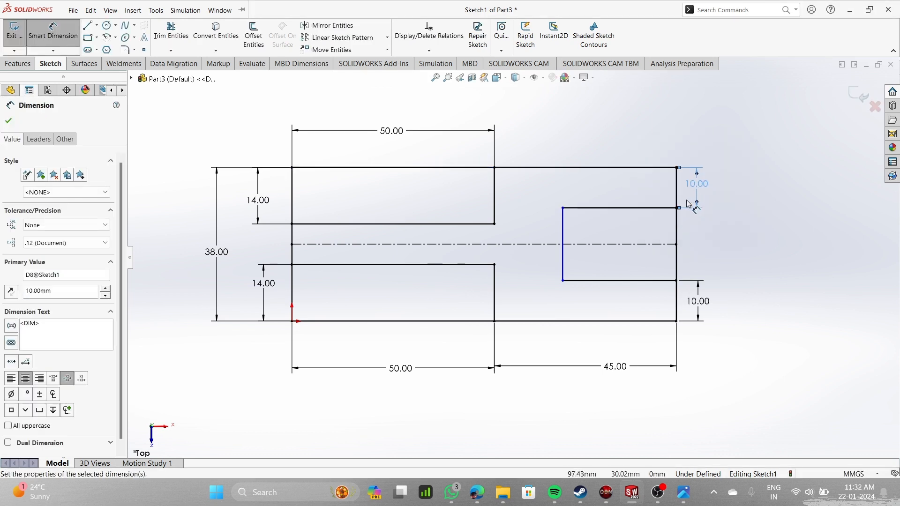
scroll(633, 243, "up", 1)
scroll(633, 244, "down", 3)
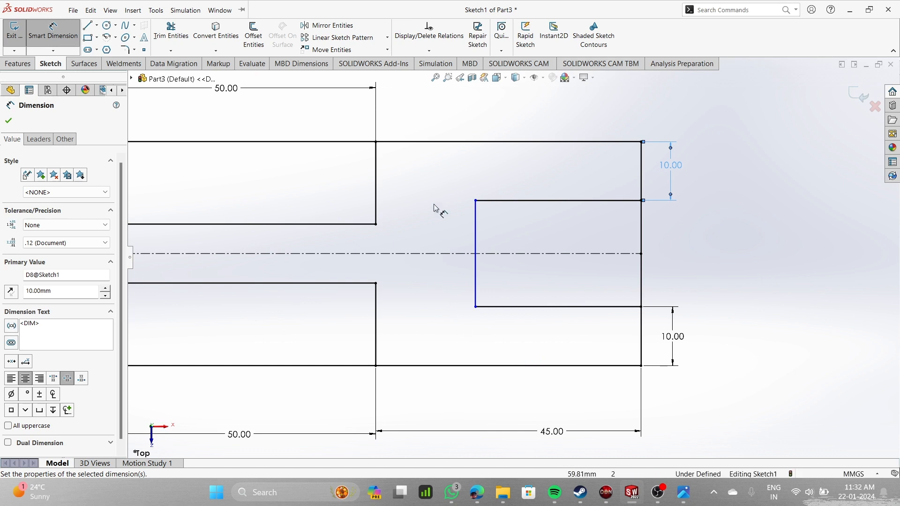
scroll(384, 179, "up", 3)
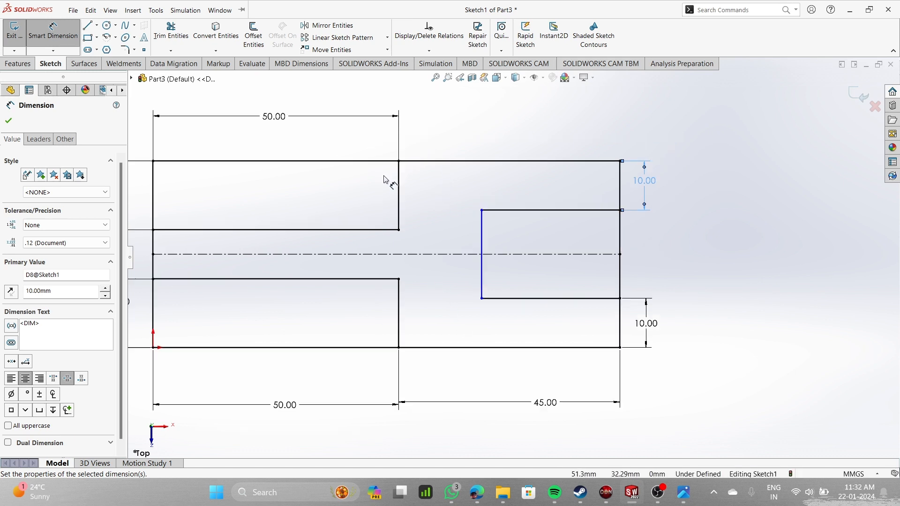
scroll(484, 270, "down", 2)
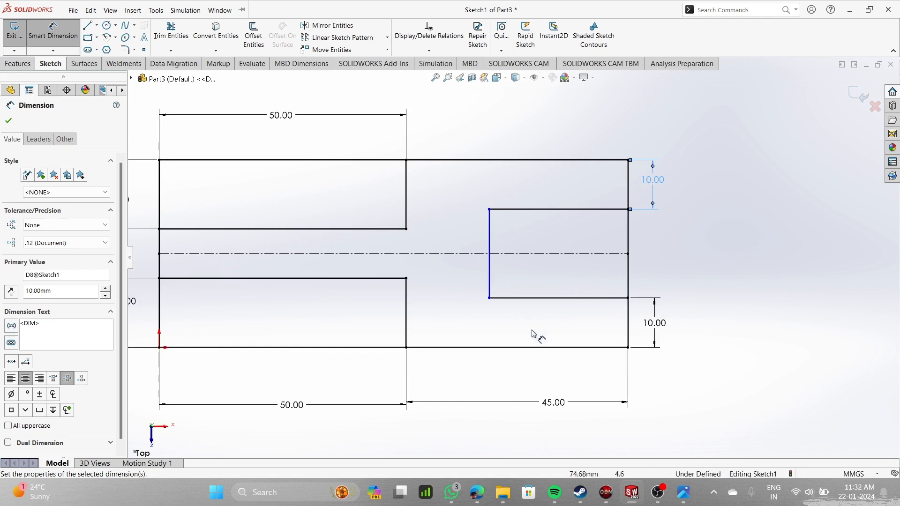
scroll(538, 337, "up", 1)
scroll(557, 354, "down", 1)
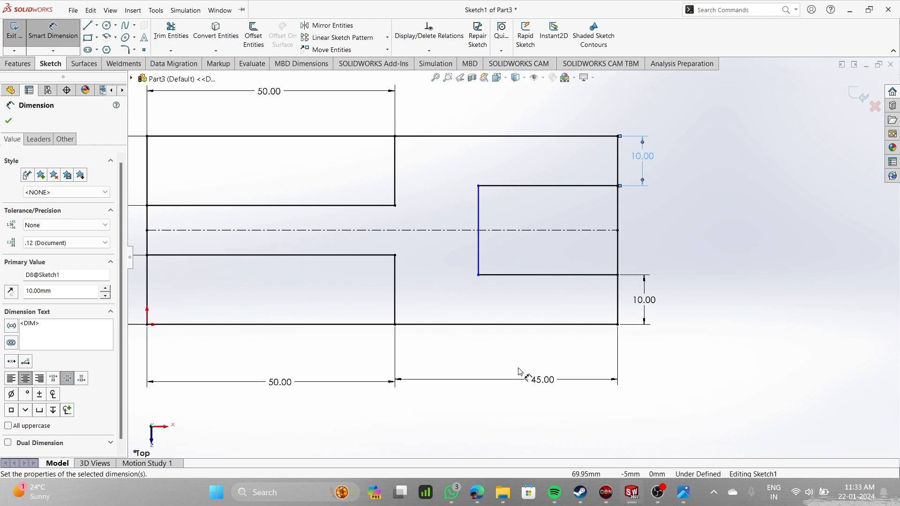
- In the 3D MODEL_4.JPG reference image, mark the unlabelled web thickness with an arrow, question mark and 10, circling the three 10 mm thickness dimensions
left_click(680, 500)
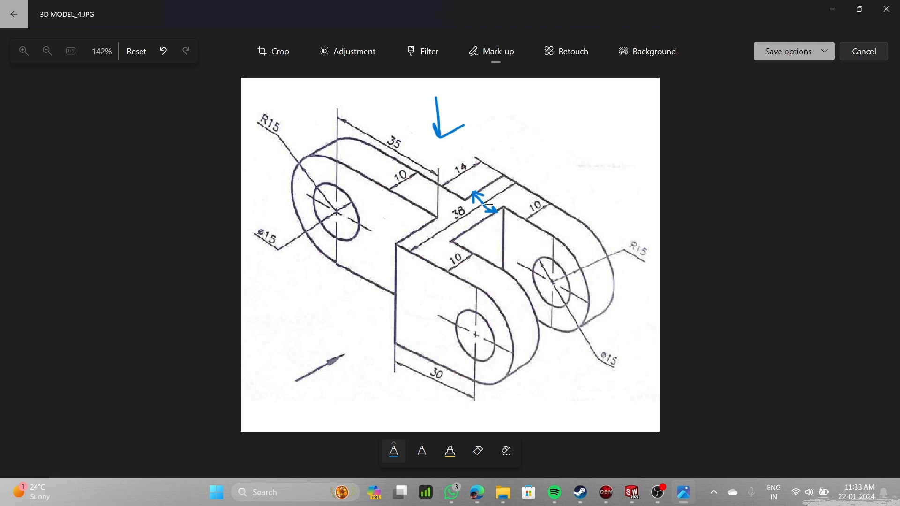
left_click_drag(489, 204, 546, 173)
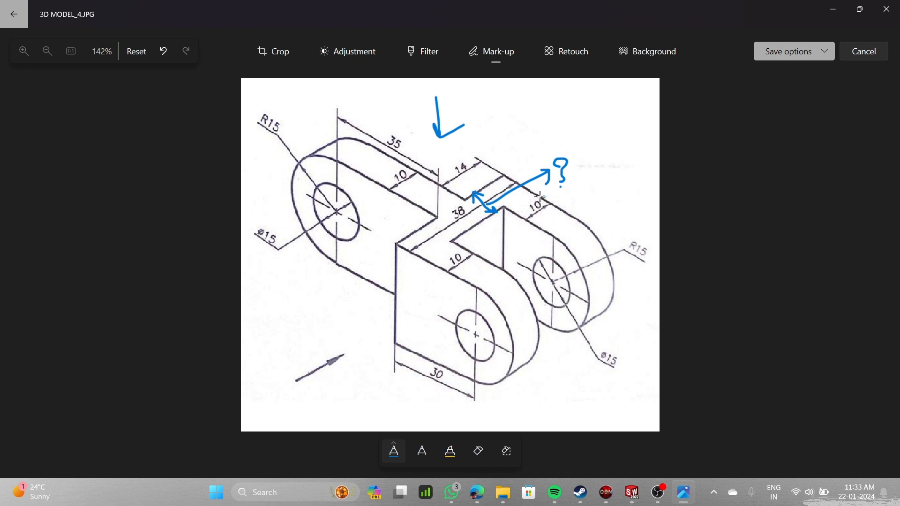
left_click_drag(544, 197, 530, 218)
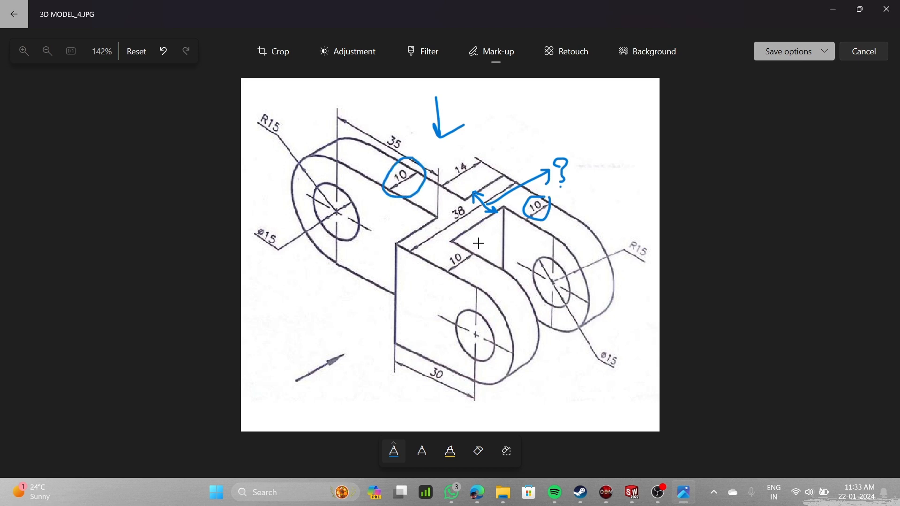
mouse_move(463, 243)
left_mouse_down()
mouse_move(440, 271)
mouse_move(482, 257)
left_mouse_up()
left_click_drag(591, 158, 594, 190)
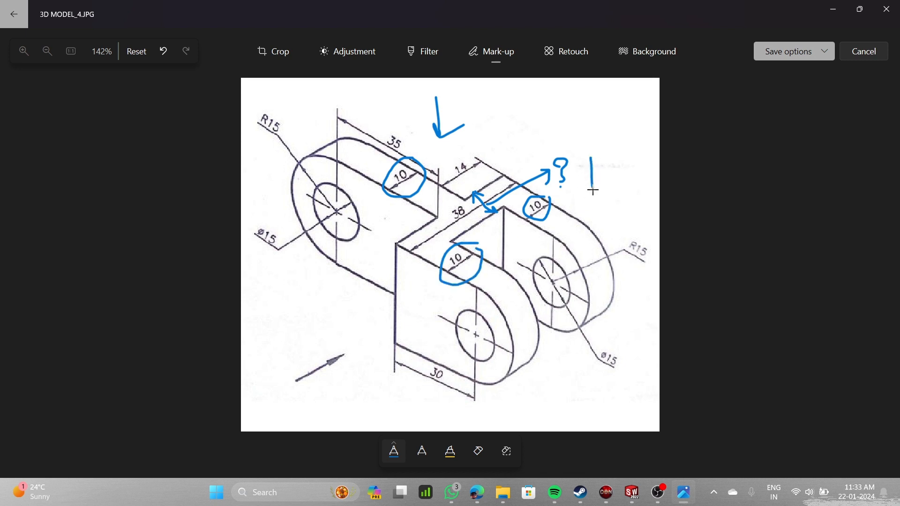
left_click_drag(620, 157, 623, 188)
- Back in SOLIDWORKS, dimension the distance between the slot's closed end and the lower-left block's right vertical line as 10 mm
left_click(634, 492)
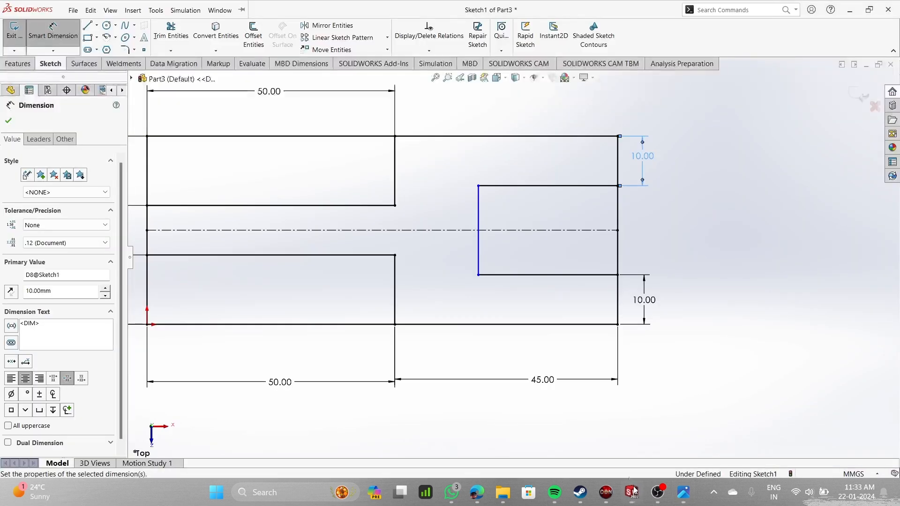
left_click(53, 31)
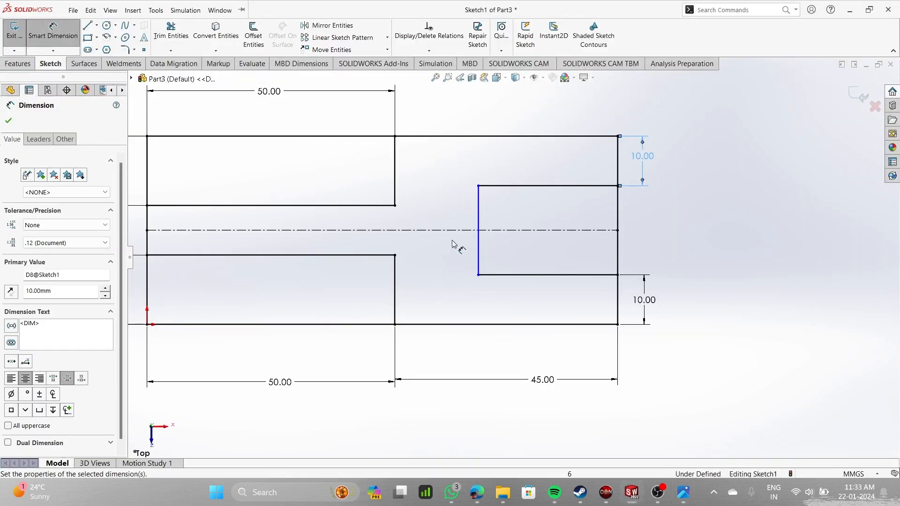
left_click(478, 211)
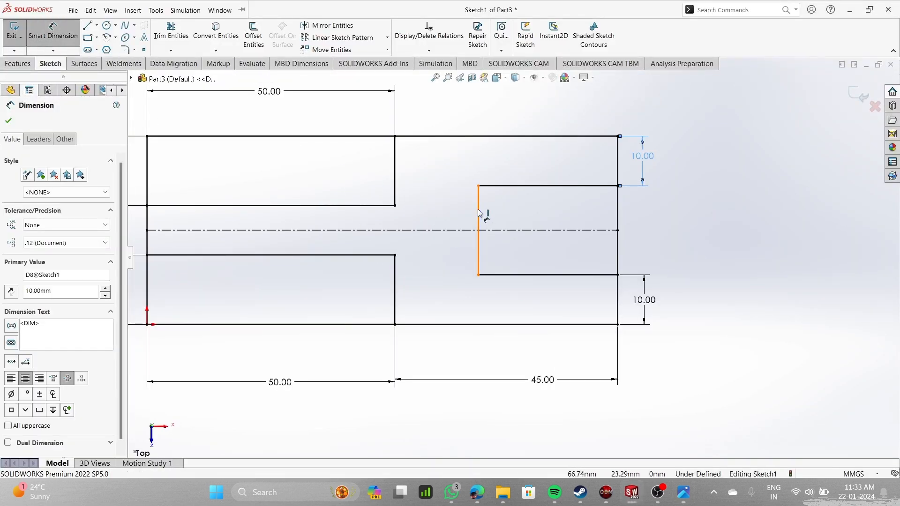
left_click(395, 276)
left_click(445, 109)
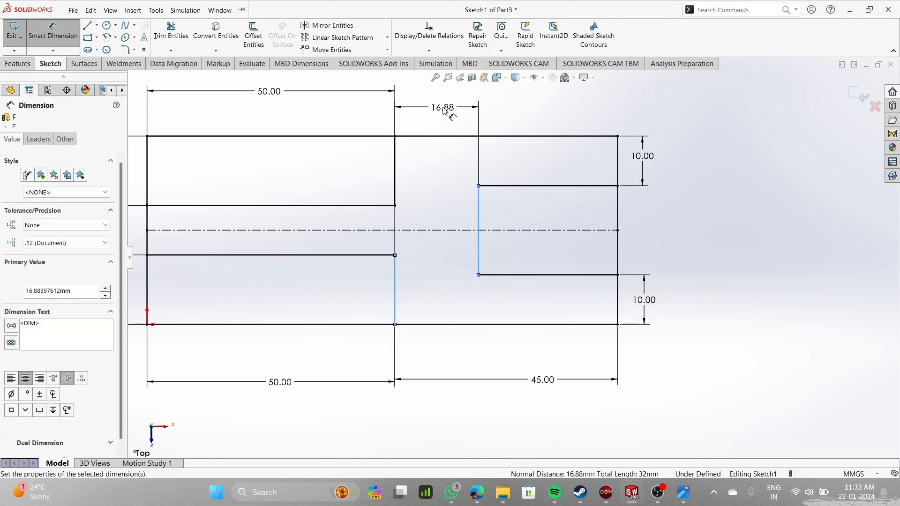
key("Return")
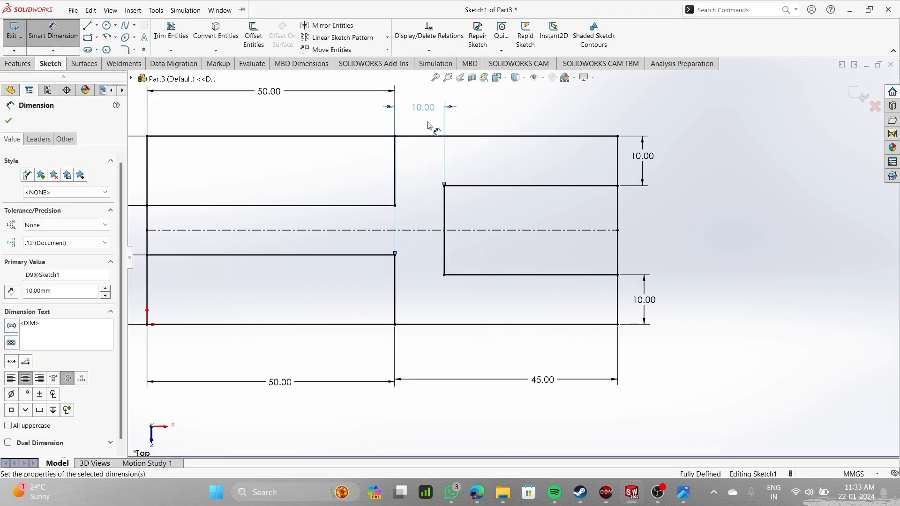
- Trim the outer segments enclosing the profile's upper-left corner to the closest intersections, accepting deletion of the associated midpoint relation and dimension
scroll(534, 248, "down", 3)
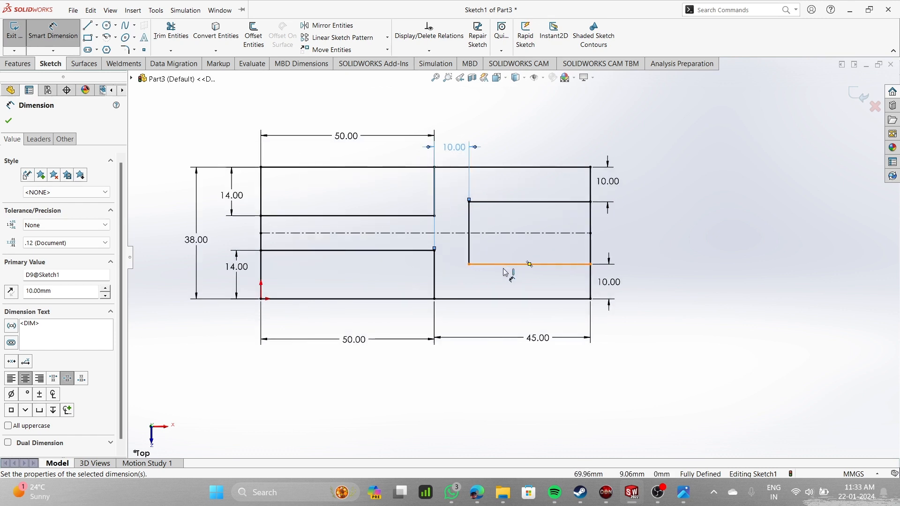
scroll(505, 272, "up", 2)
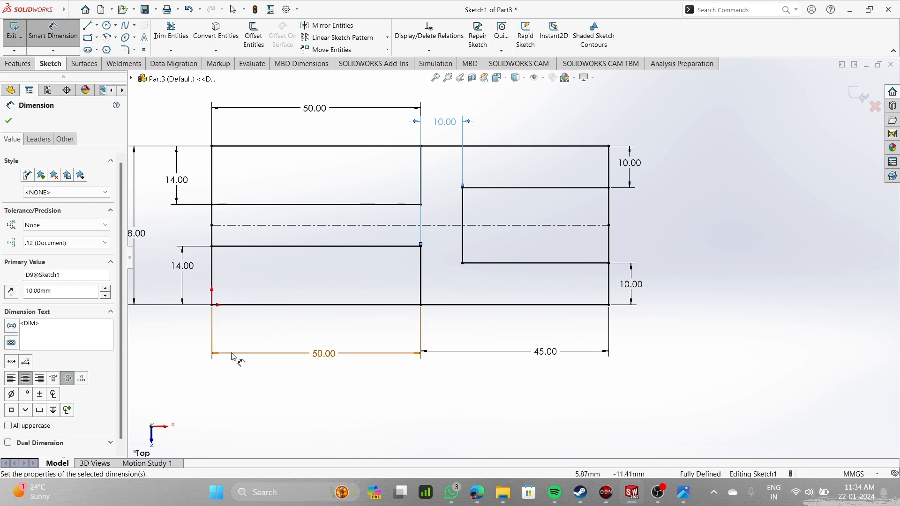
left_click(171, 31)
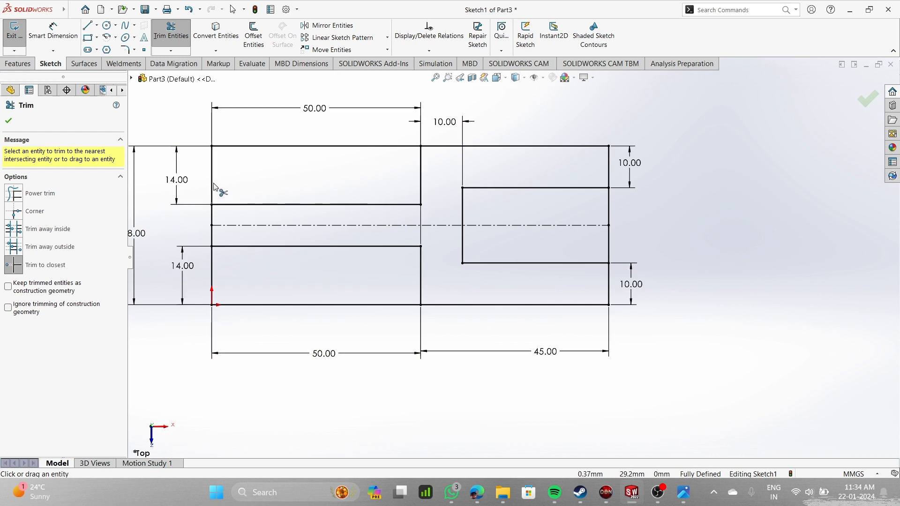
scroll(217, 164, "up", 4)
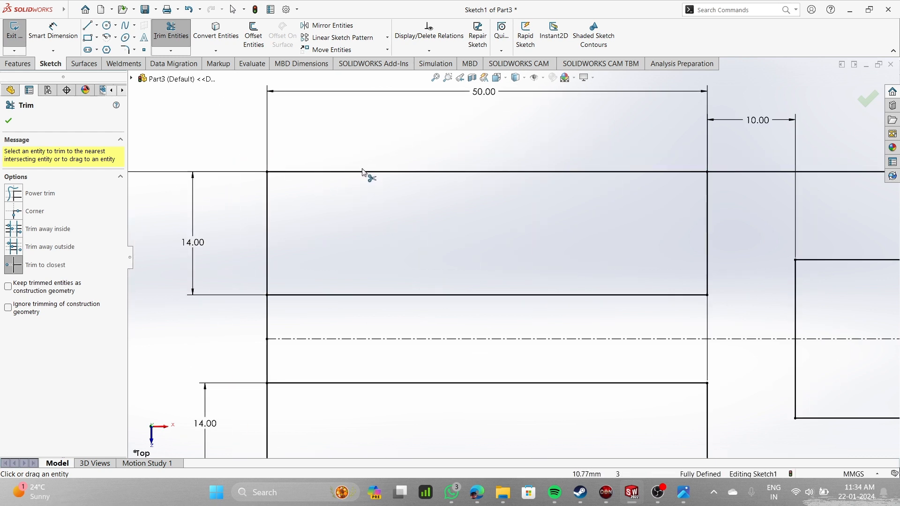
left_click(268, 242)
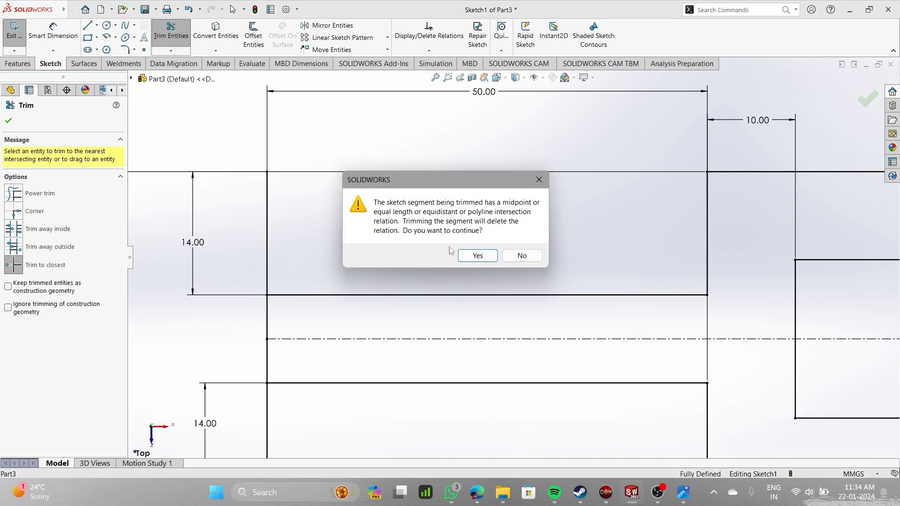
left_click(477, 257)
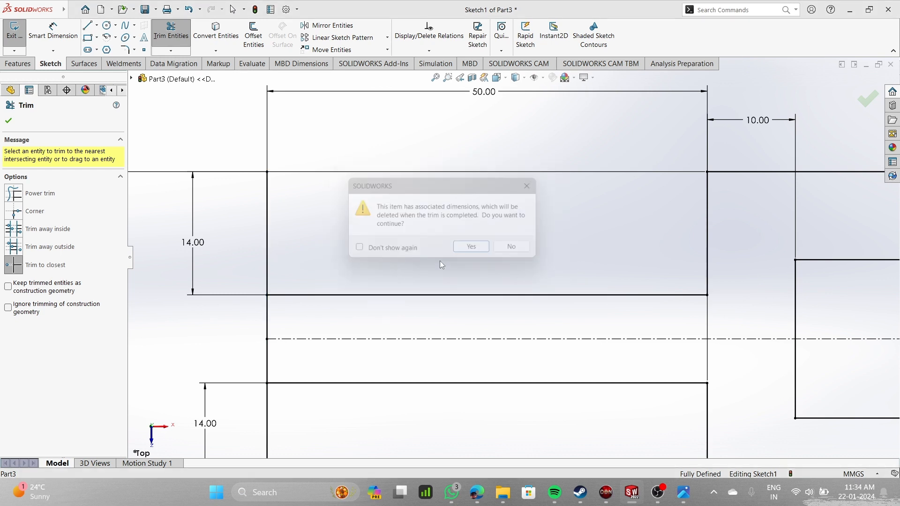
left_click(478, 248)
- Trim the outer left and bottom segments enclosing the profile's lower-left corner, leaving the narrow arm
scroll(272, 234, "up", 6)
scroll(408, 321, "down", 2)
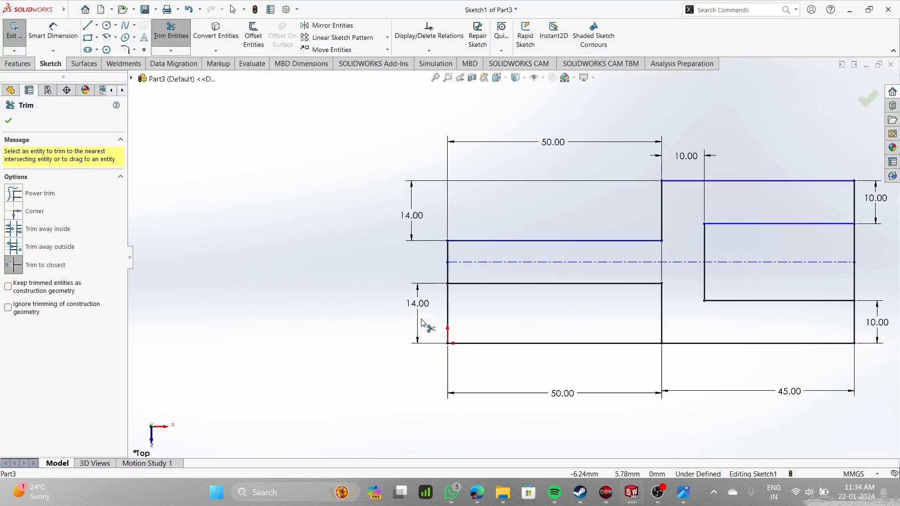
scroll(525, 335, "up", 2)
scroll(566, 342, "down", 3)
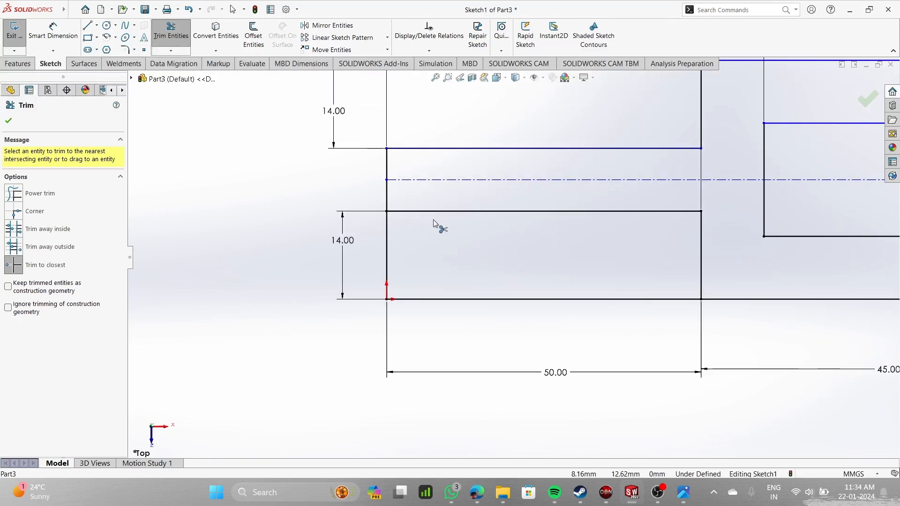
left_click(391, 260)
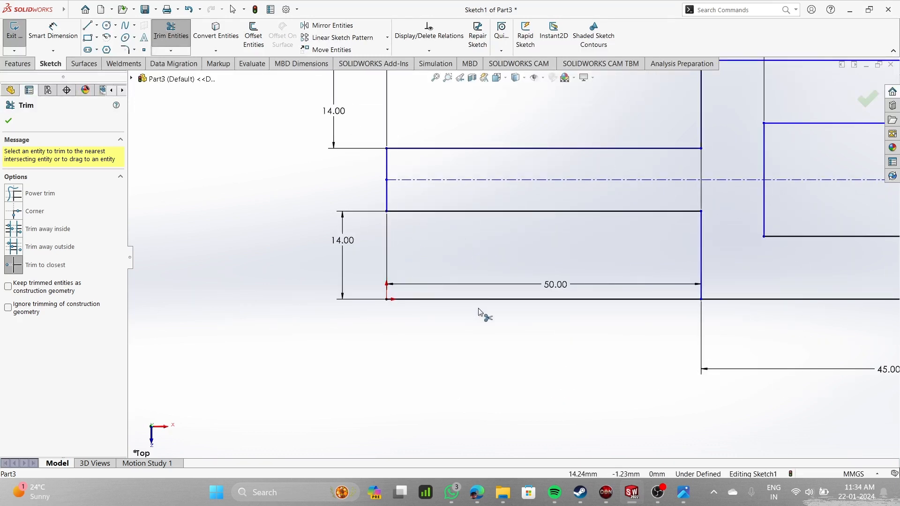
- Trim the right edge between the slot's two horizontal lines to open the fork, accepting deletion of the midpoint relation
scroll(512, 301, "up", 4)
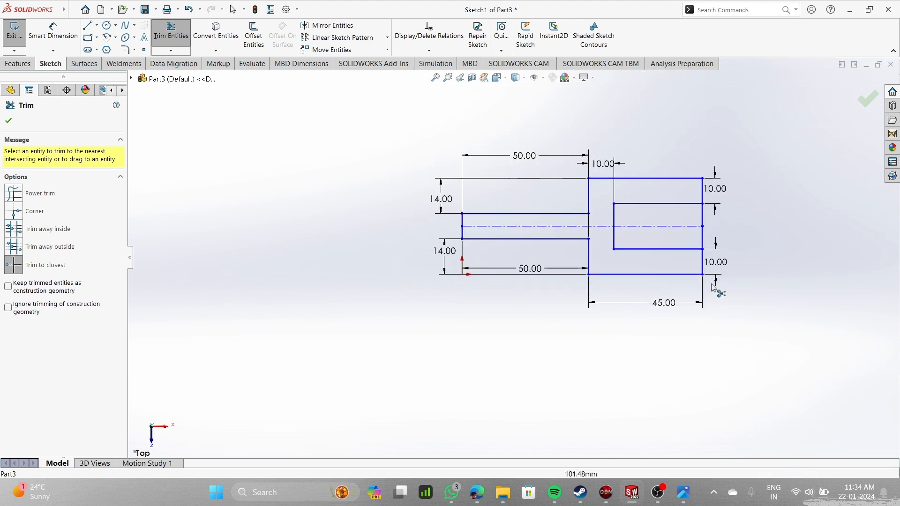
scroll(682, 240, "down", 3)
left_click(688, 240)
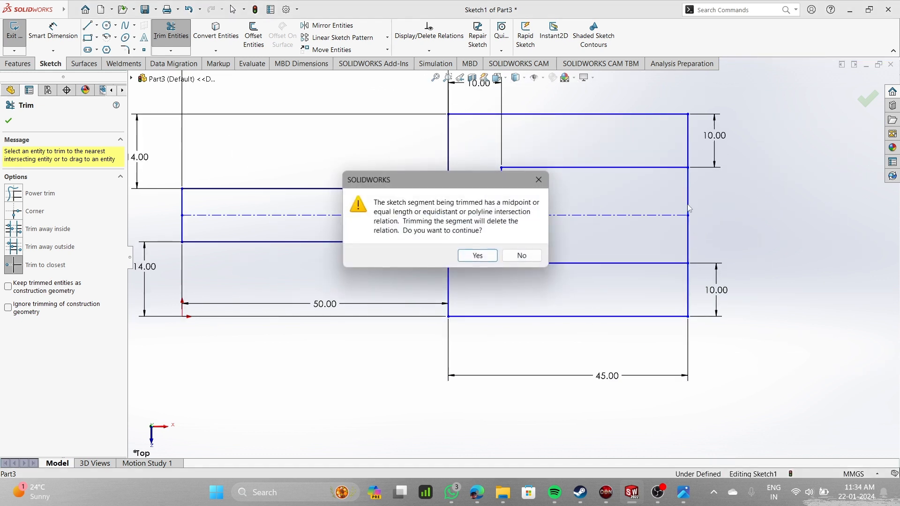
left_click(489, 261)
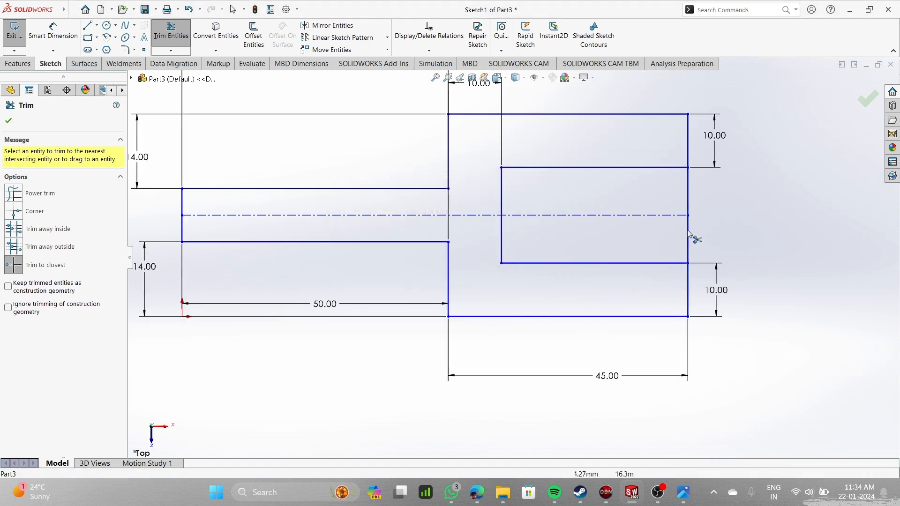
left_click(688, 198)
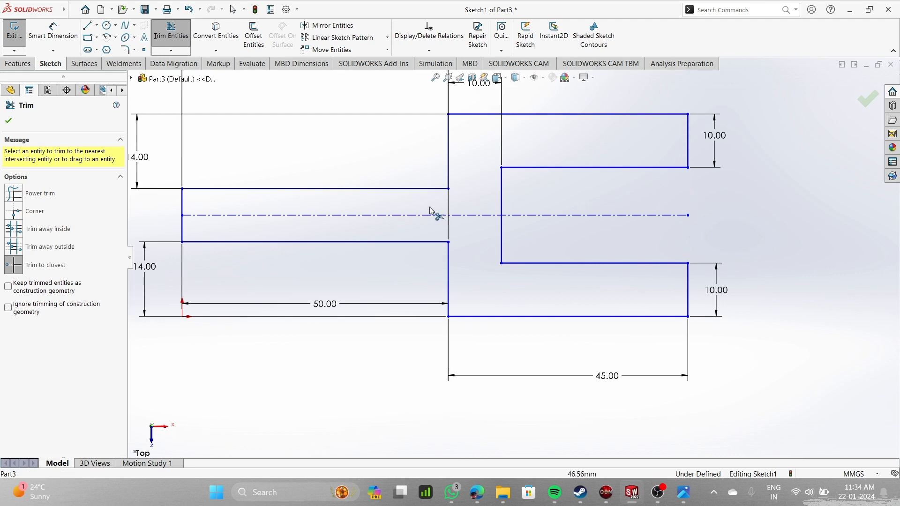
- Extrude the trimmed forked profile upward as a blind boss 30 mm deep
scroll(680, 303, "up", 3)
scroll(409, 225, "down", 2)
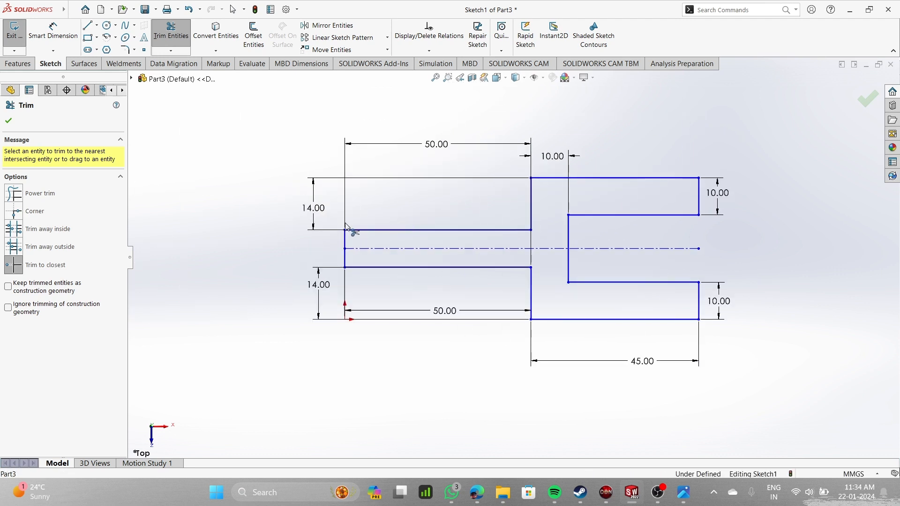
scroll(287, 221, "down", 1)
scroll(368, 258, "up", 3)
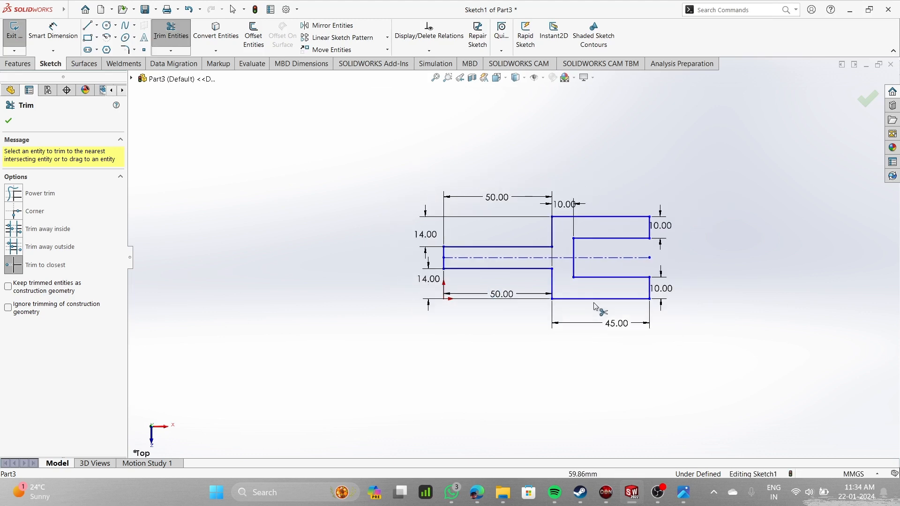
scroll(660, 298, "down", 3)
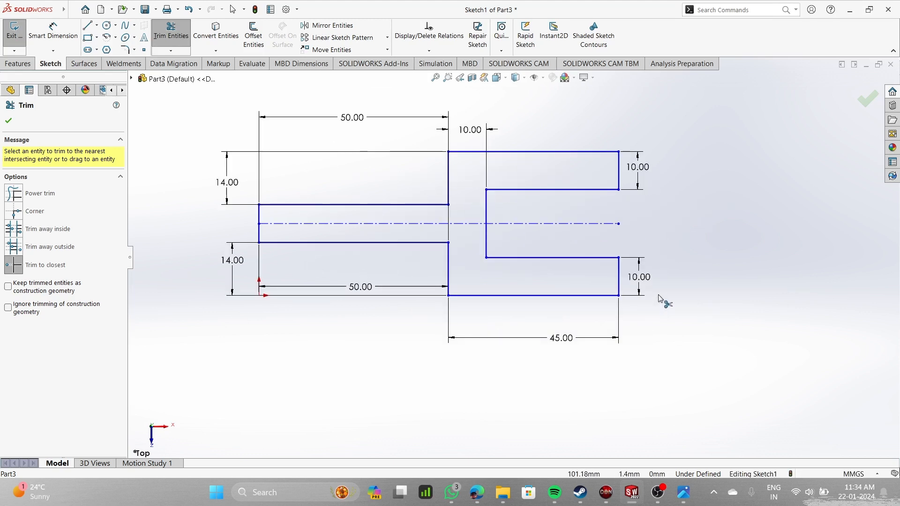
left_click(20, 64)
left_click(19, 35)
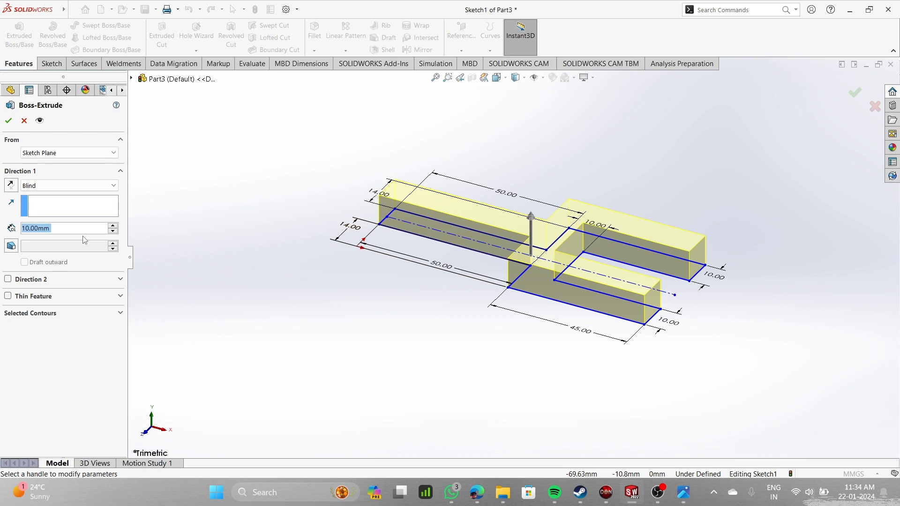
type("30")
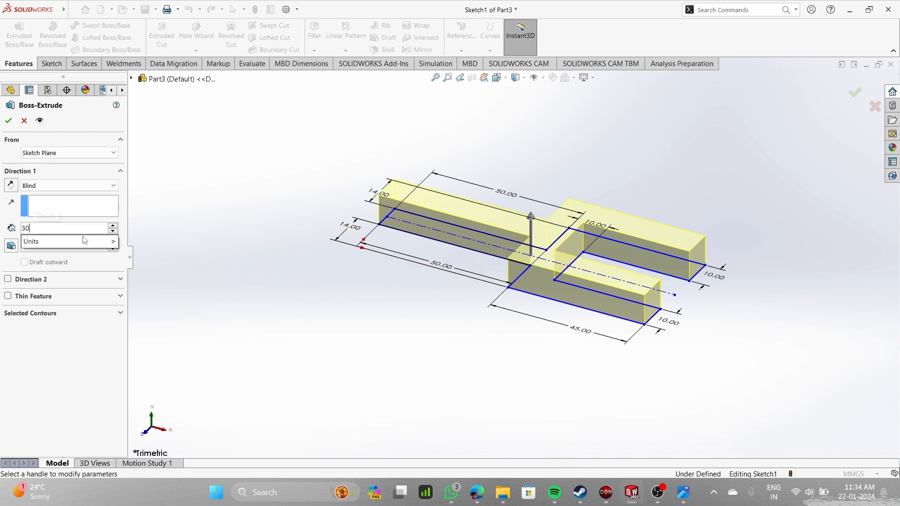
key("Return")
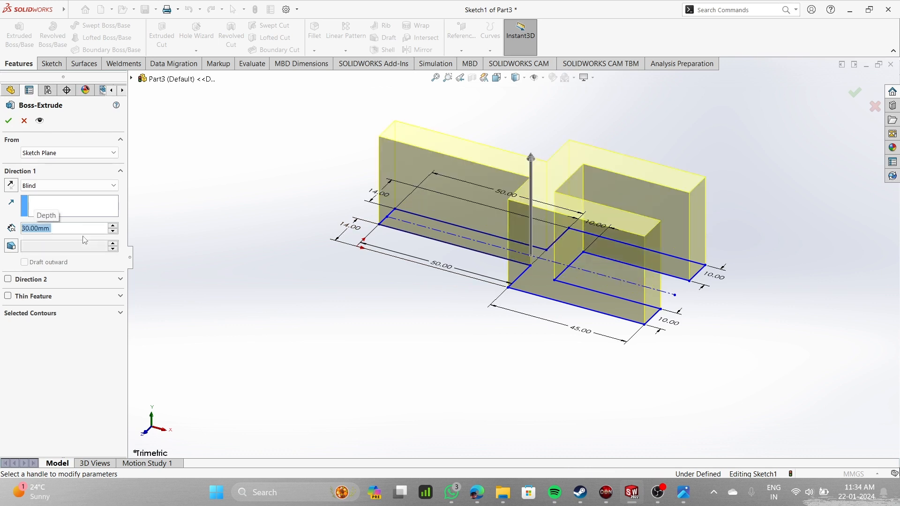
left_click(8, 122)
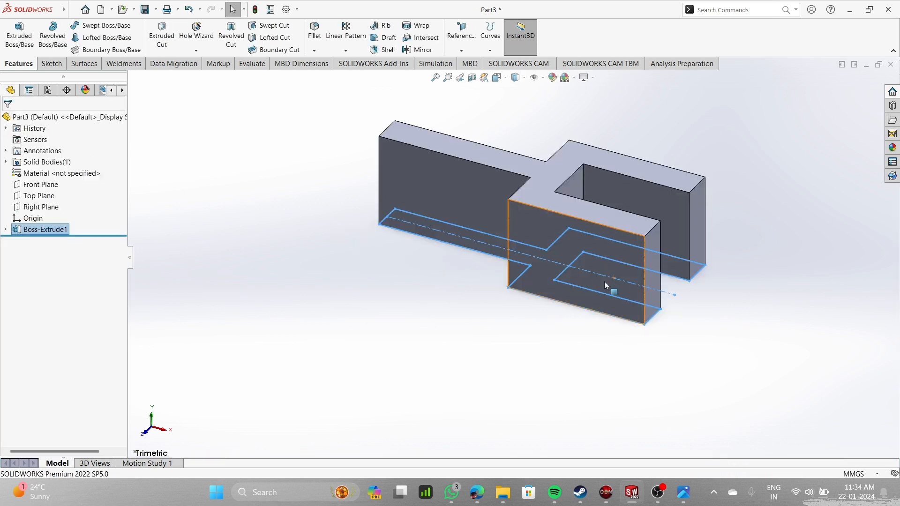
- Orient the extruded body to the front view
left_click(147, 436)
scroll(578, 159, "down", 3)
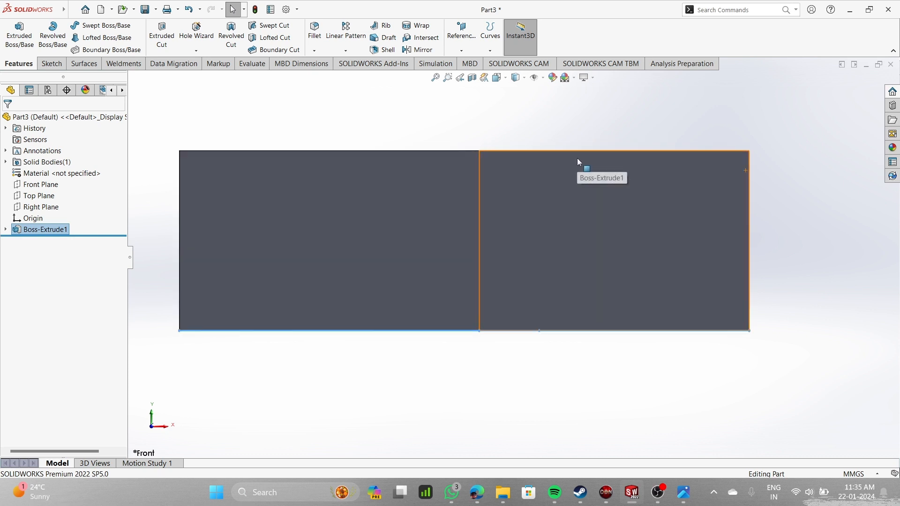
scroll(516, 282, "up", 4)
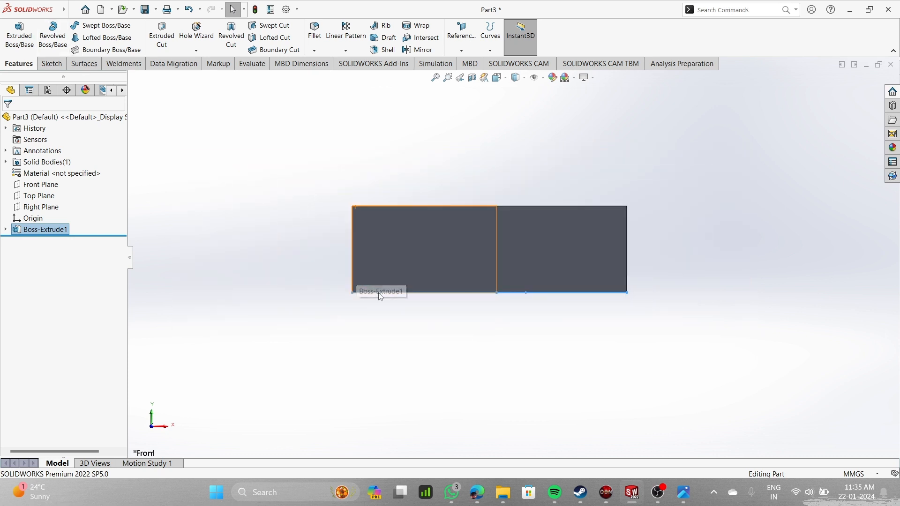
scroll(396, 254, "down", 3)
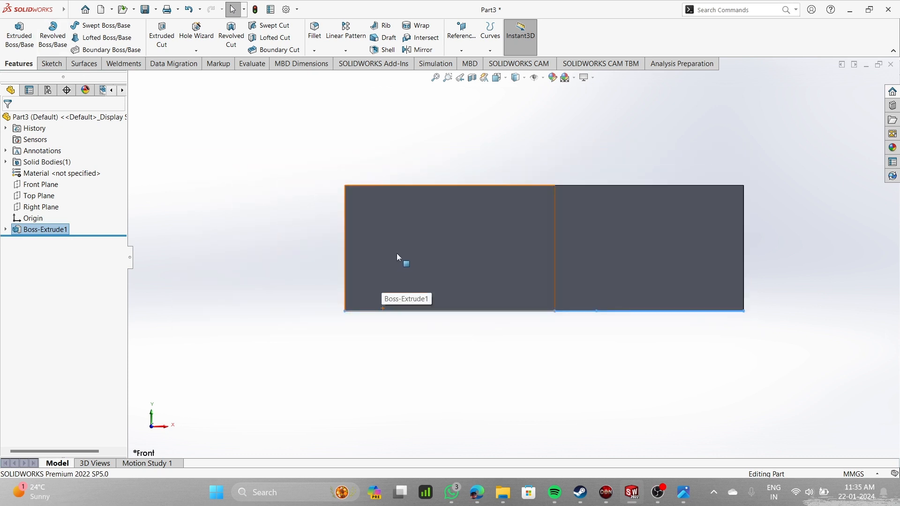
left_click(47, 68)
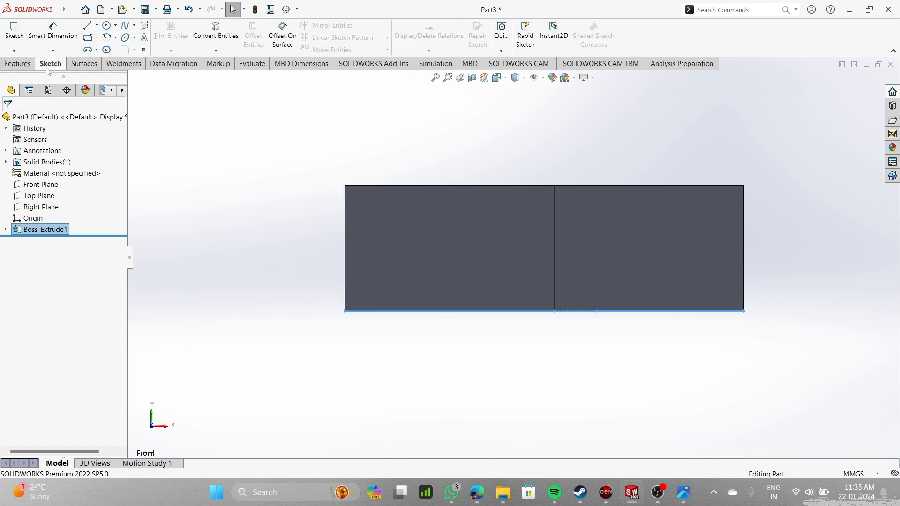
left_click(596, 235)
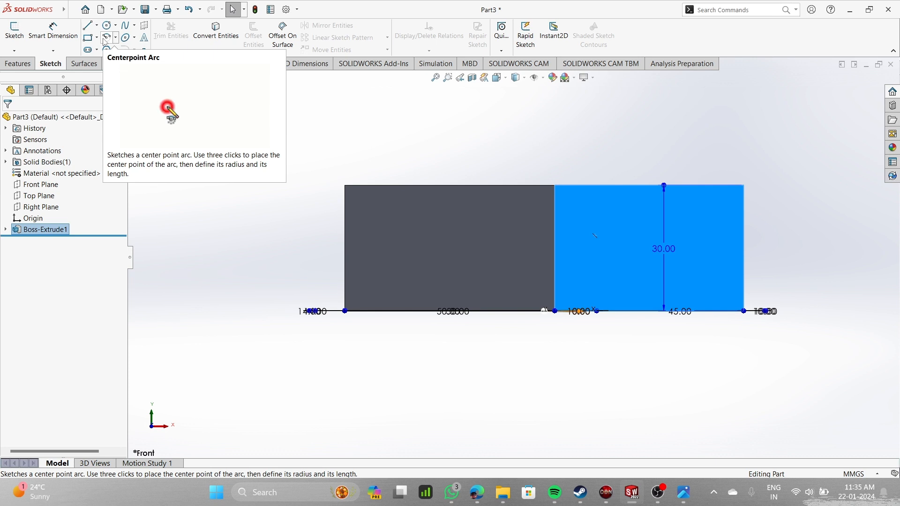
left_click(97, 25)
left_click(140, 55)
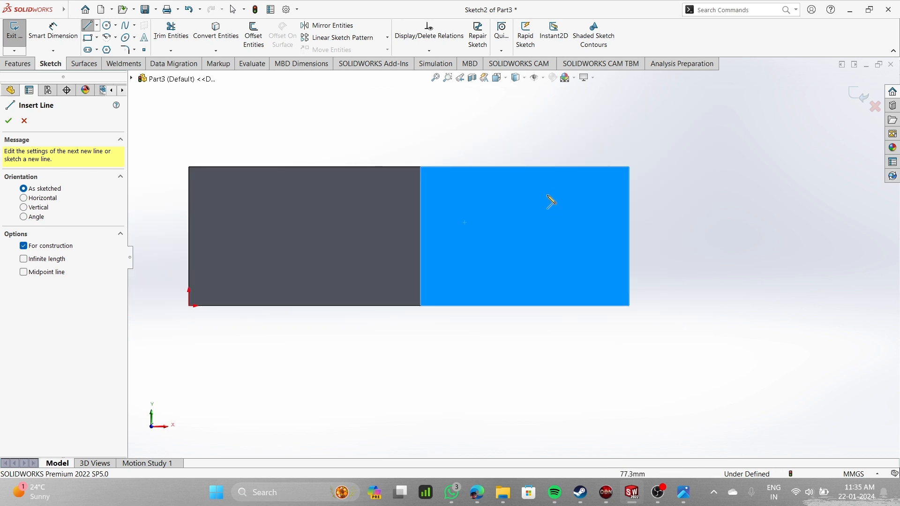
left_click(13, 37)
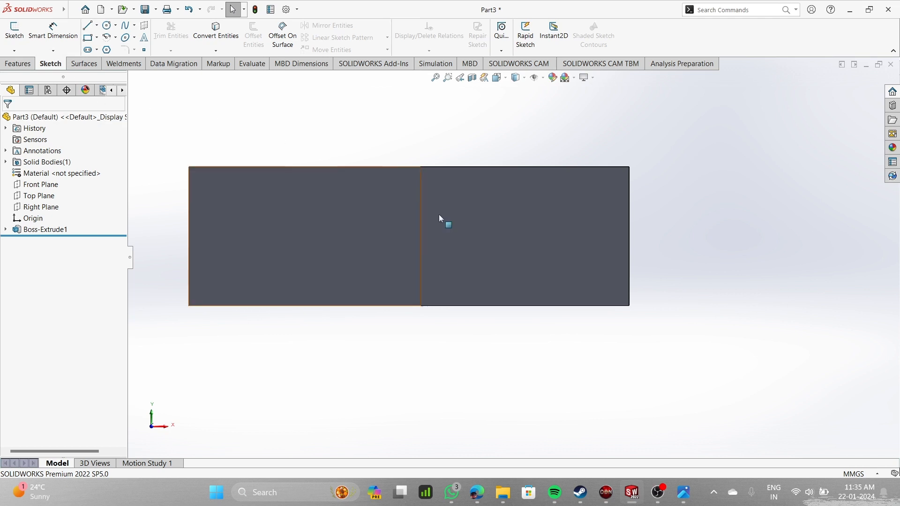
- Start a sketch on the fork block's front face and draw a vertical centerline from its upper edge to its lower edge
left_click(88, 26)
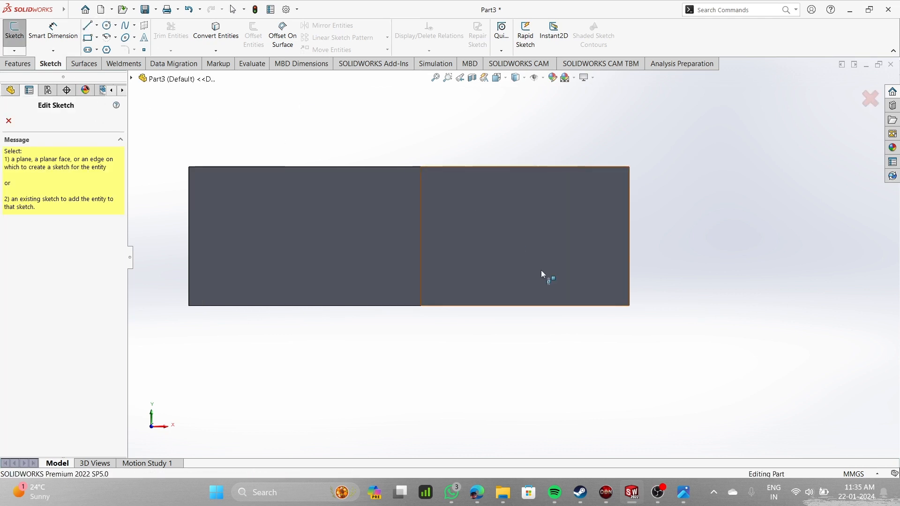
left_click(525, 253)
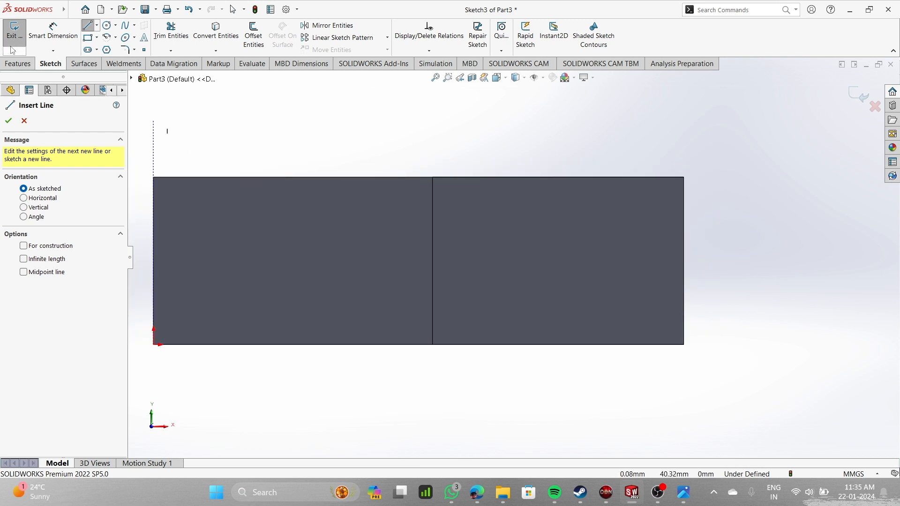
left_click(97, 26)
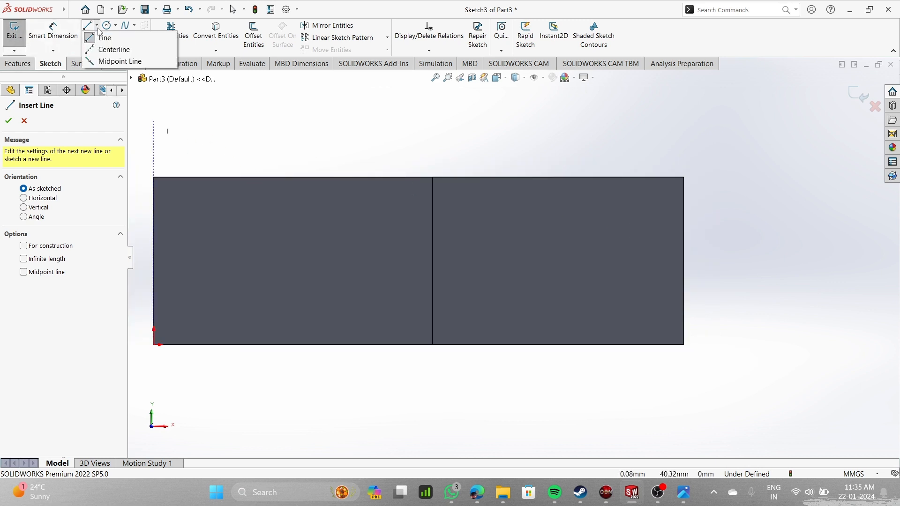
left_click(102, 49)
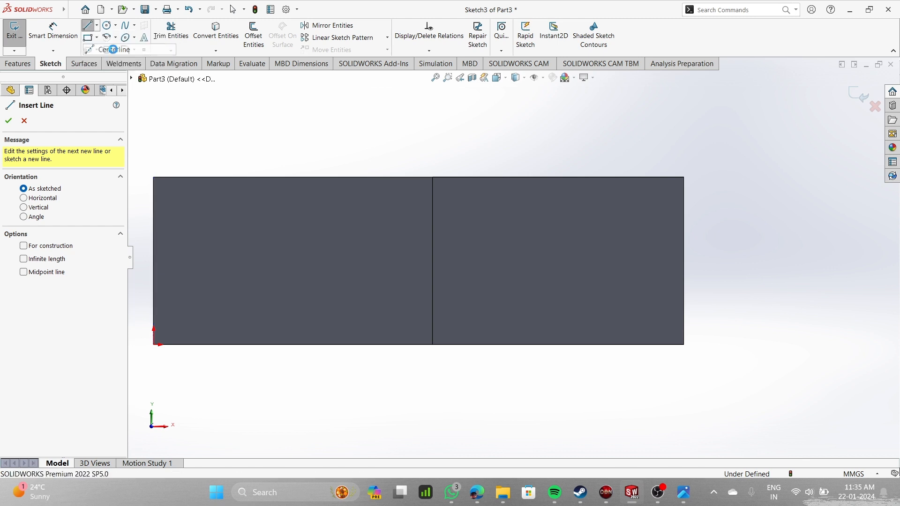
left_click(584, 177)
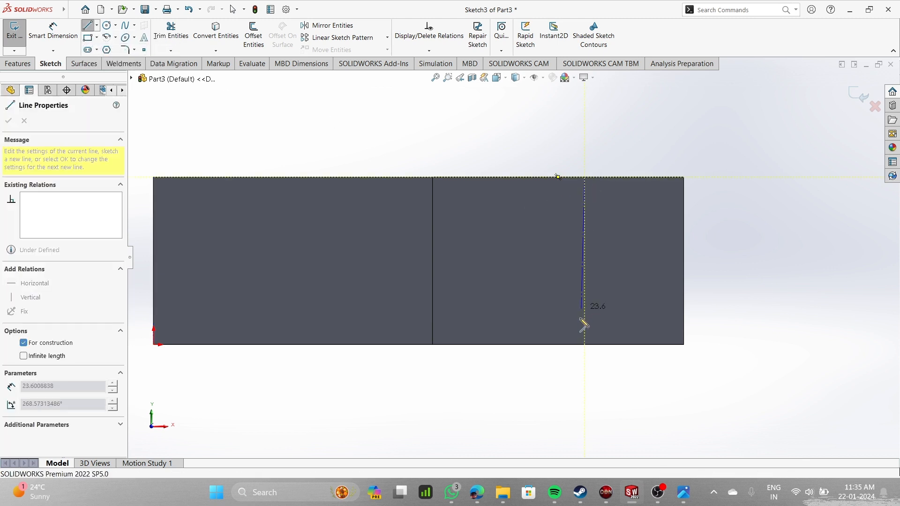
left_click(585, 346)
scroll(586, 345, "down", 2)
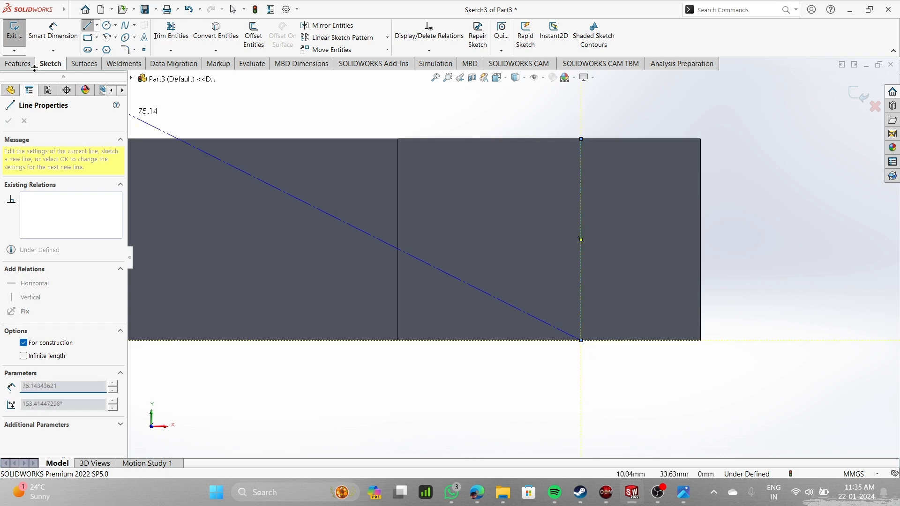
- Dimension the distance between the fork block's left vertical edge and the centerline as 30 mm
left_click(30, 33)
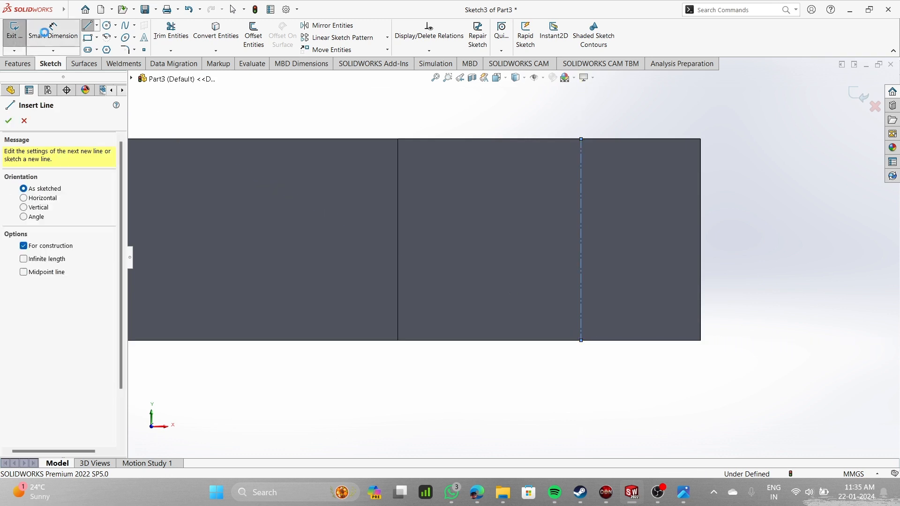
left_click(398, 275)
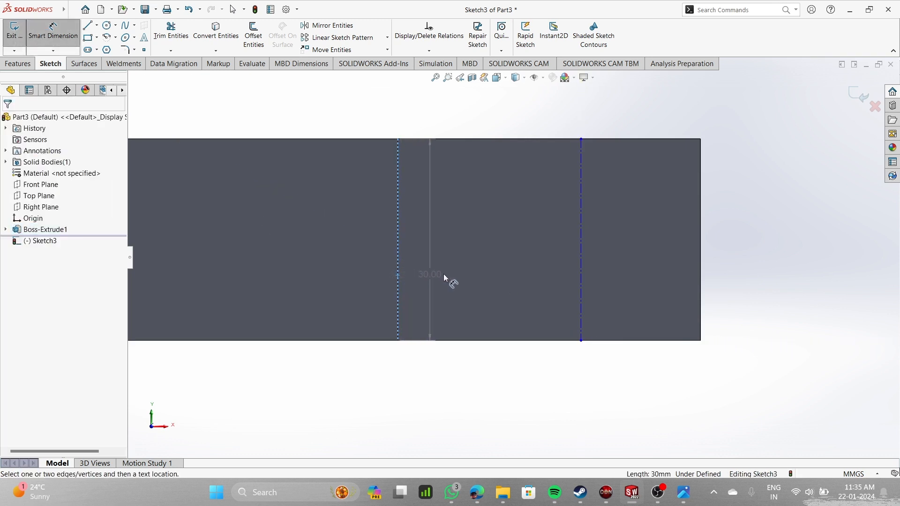
left_click(581, 276)
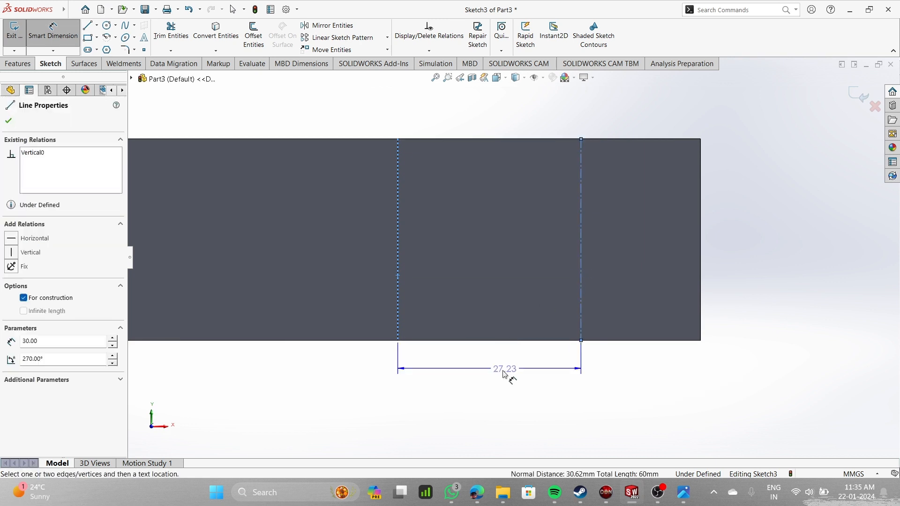
left_click(501, 379)
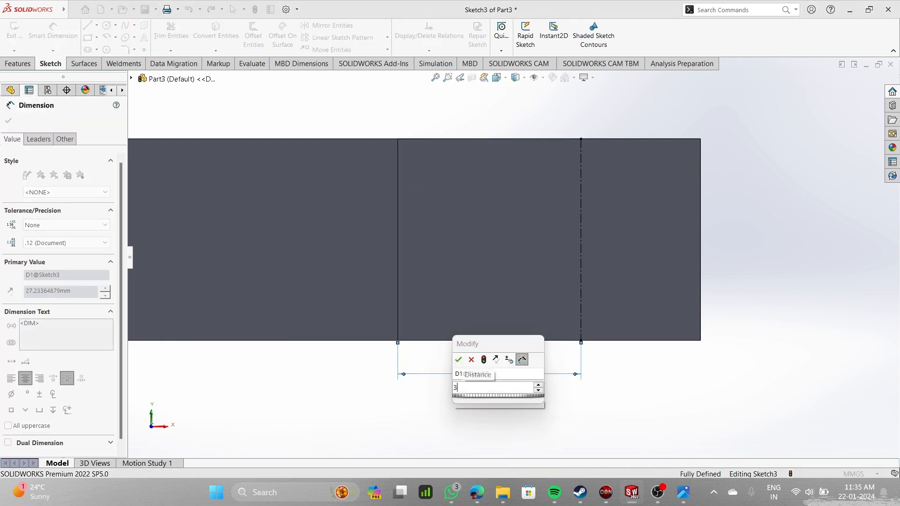
key("Return")
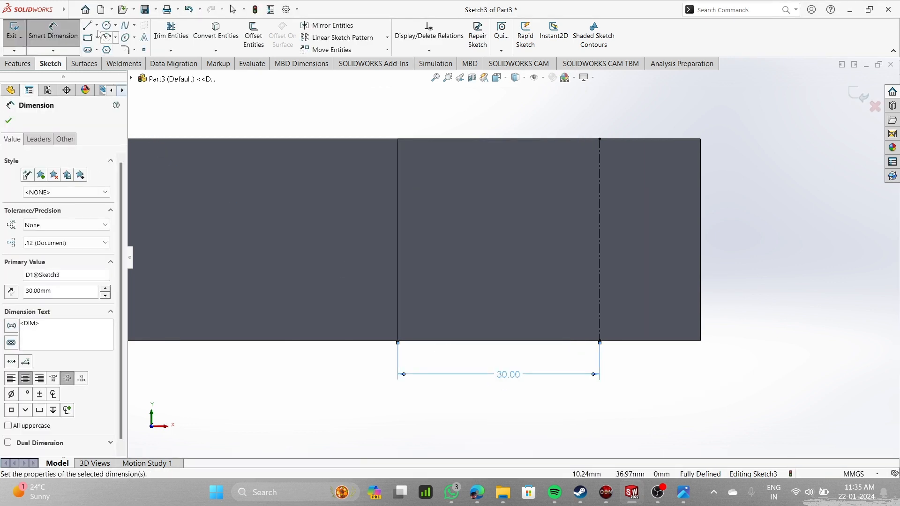
left_click(107, 38)
scroll(607, 262, "down", 3)
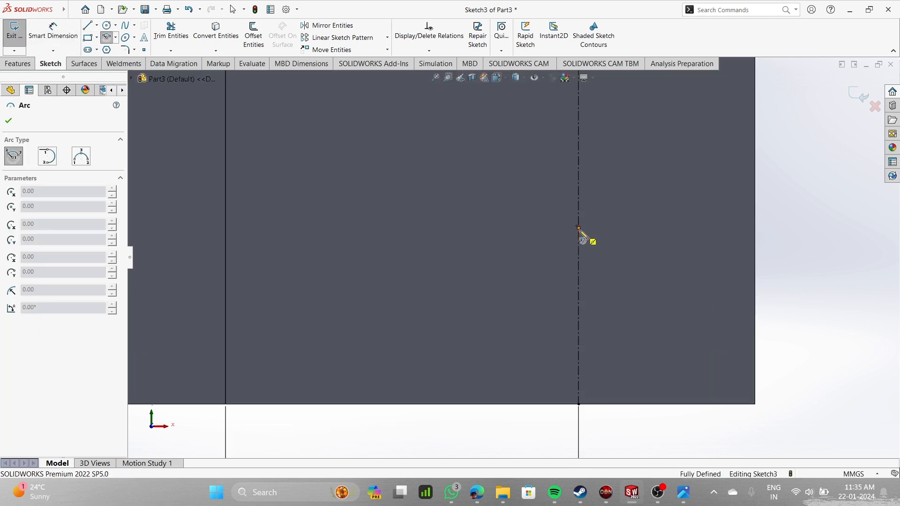
scroll(581, 237, "up", 3)
left_click(551, 240)
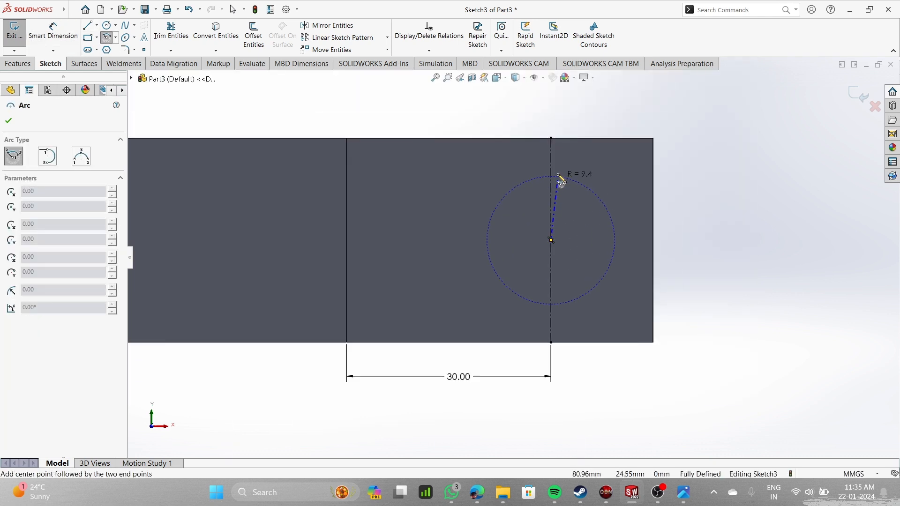
left_click(551, 139)
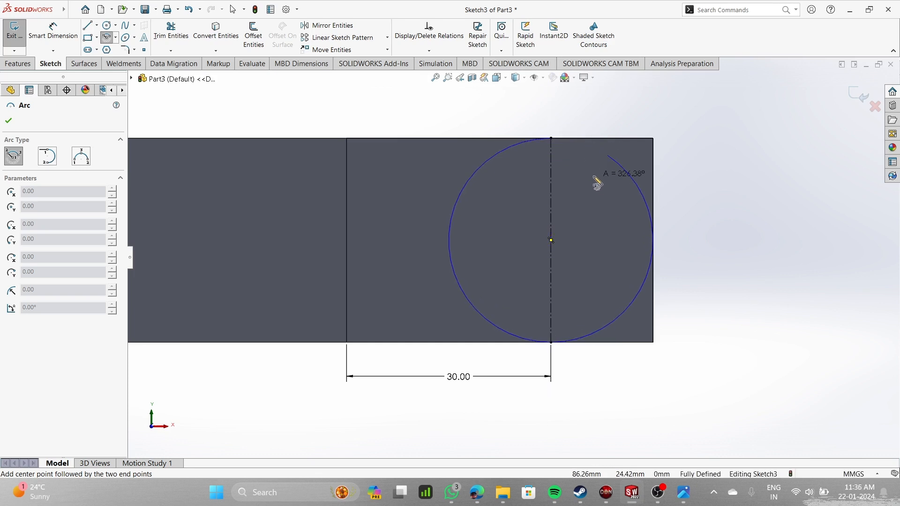
key("Escape")
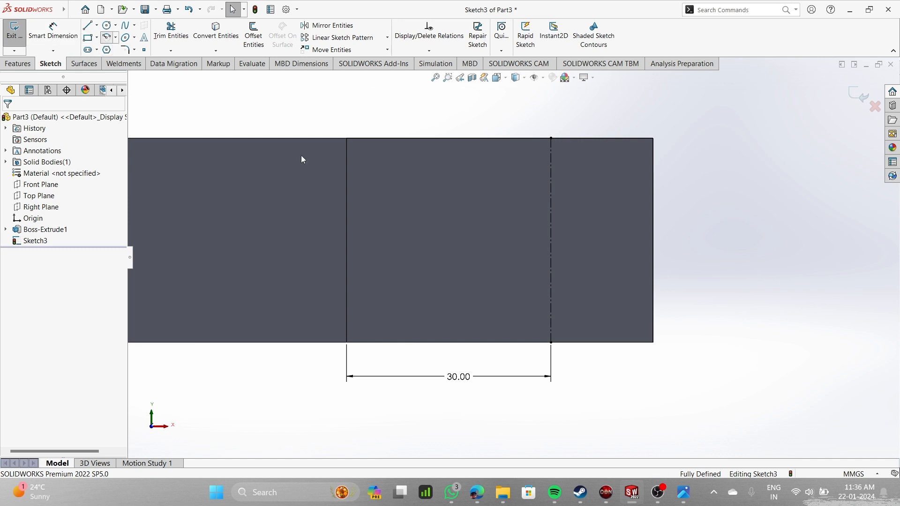
key("Return")
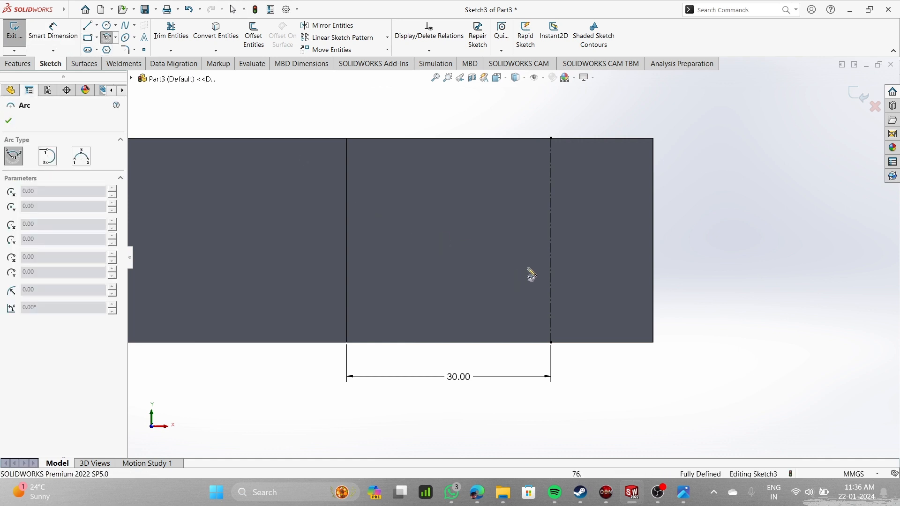
left_click(551, 241)
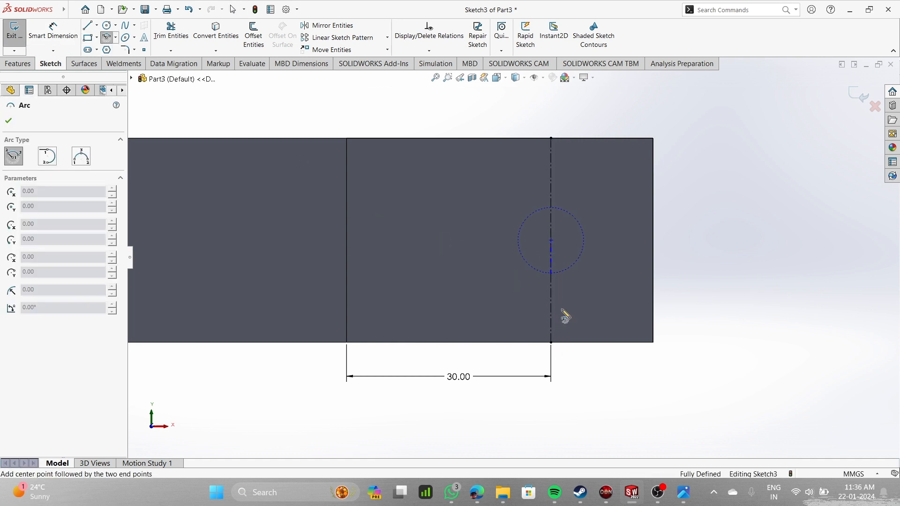
key("Escape")
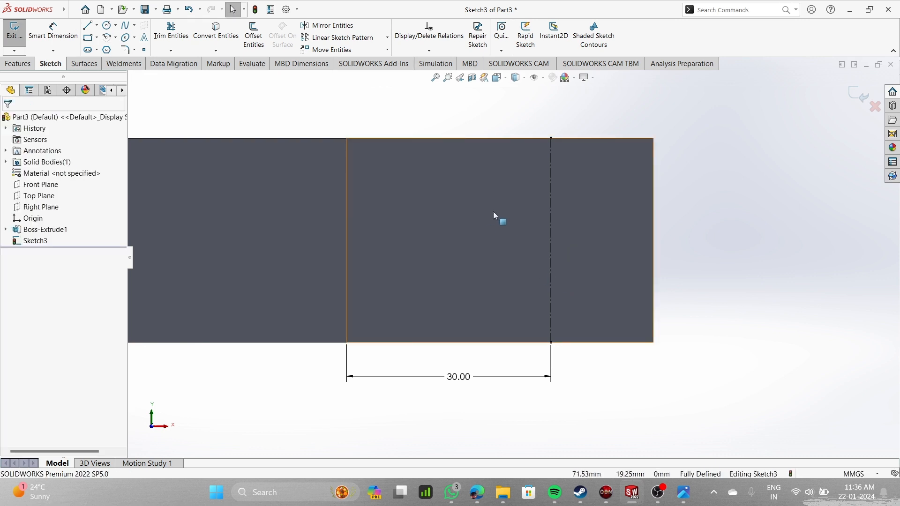
left_click(108, 39)
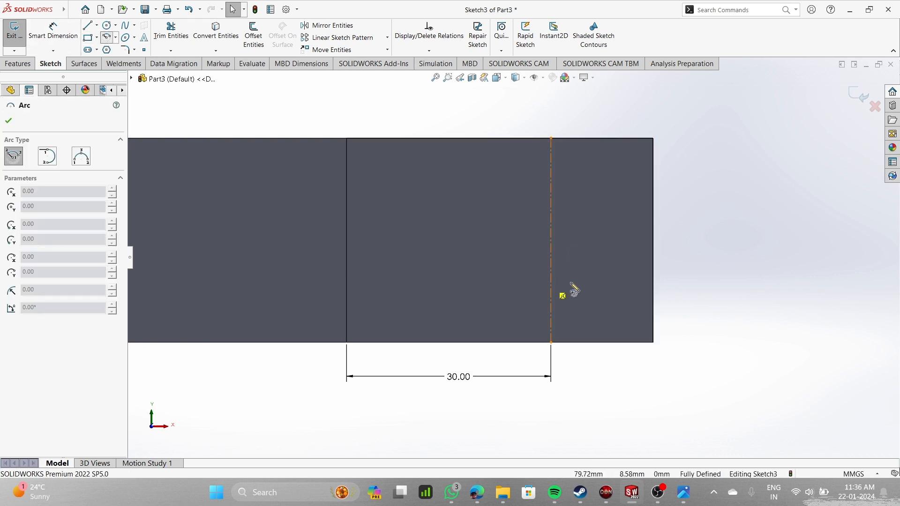
scroll(569, 286, "up", 3)
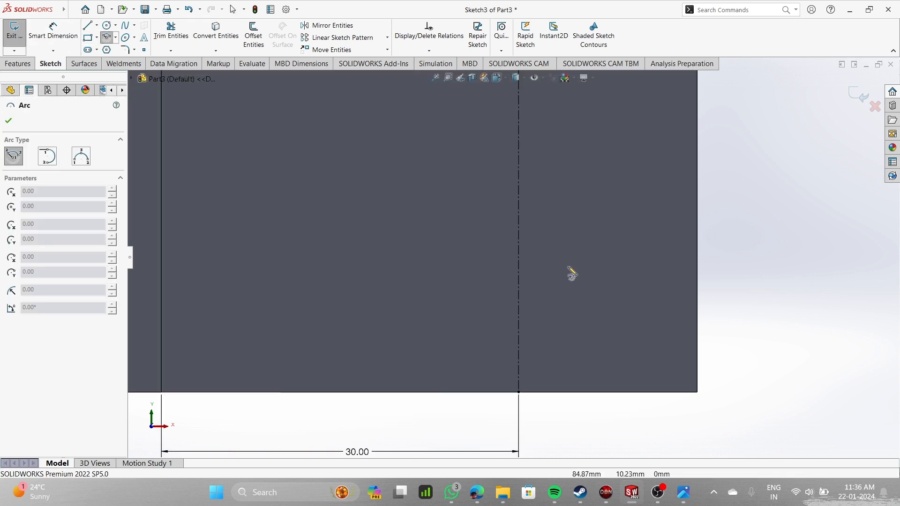
left_click(519, 214)
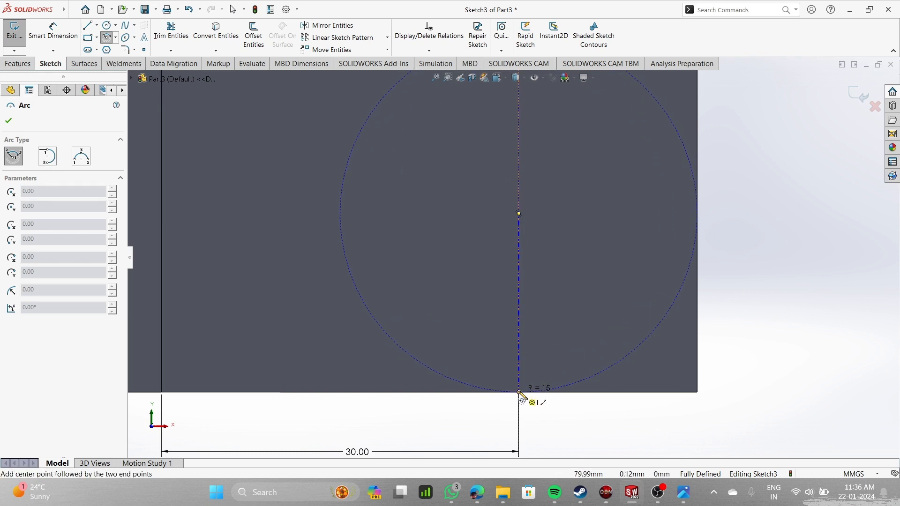
key("Escape")
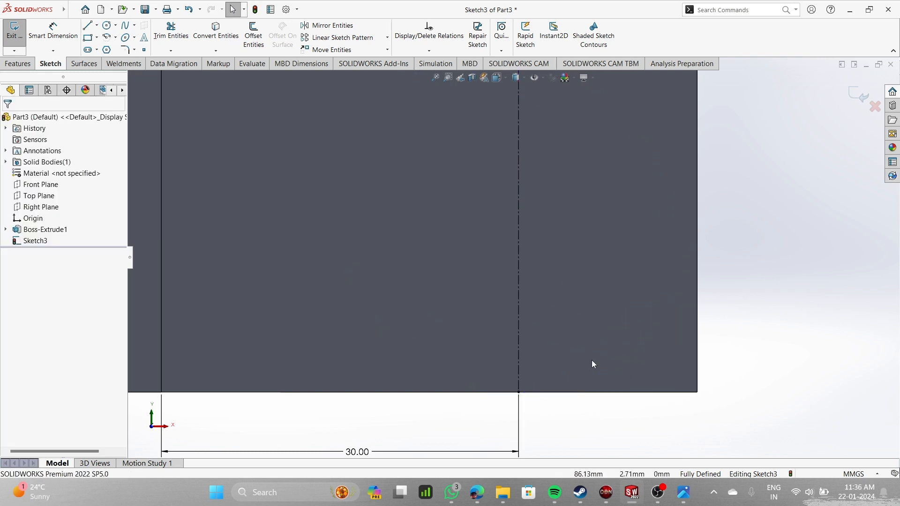
- Draw a 15 mm radius semicircular centerpoint arc bulging toward the fork block's outer end, centred on the centerline's midpoint and joining its endpoints
left_click(107, 37)
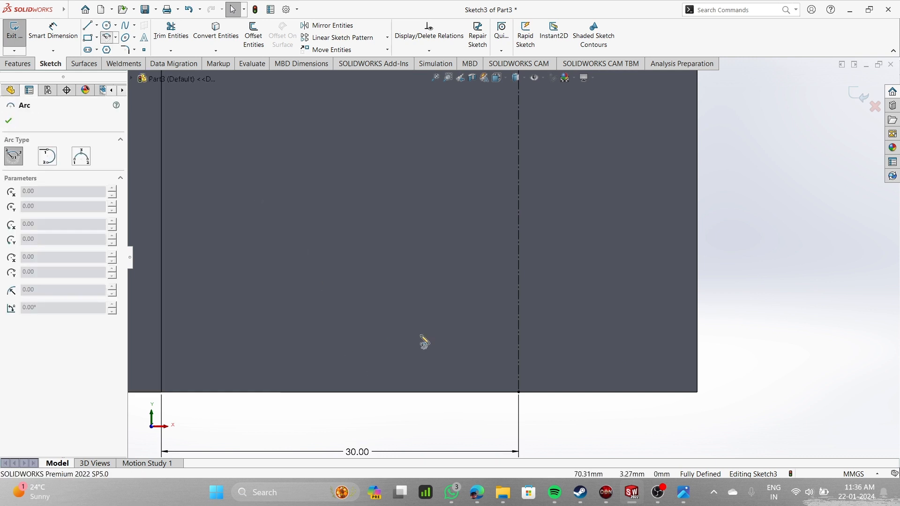
left_click(518, 213)
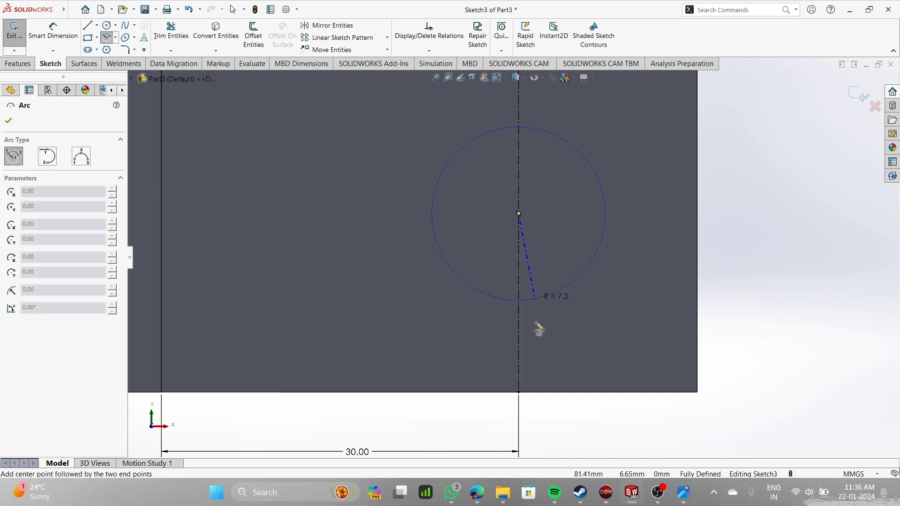
left_click(519, 392)
key("z")
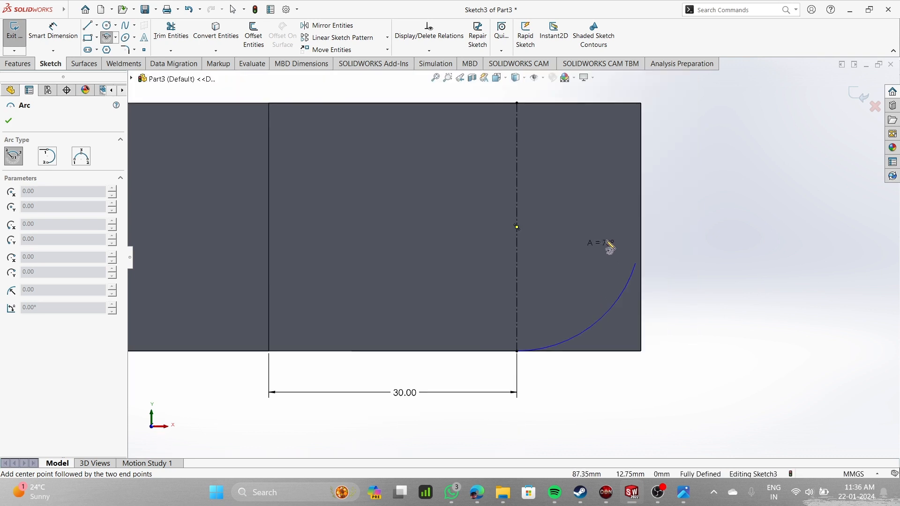
left_click(518, 133)
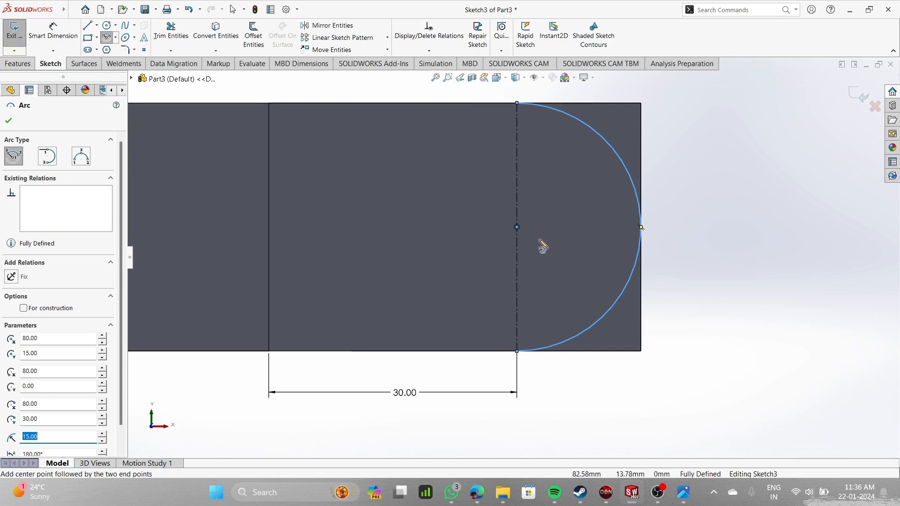
- Sketch a circle about 8.6 mm in diameter centred on the semicircular arc's center point
scroll(538, 245, "down", 2)
scroll(583, 271, "up", 2)
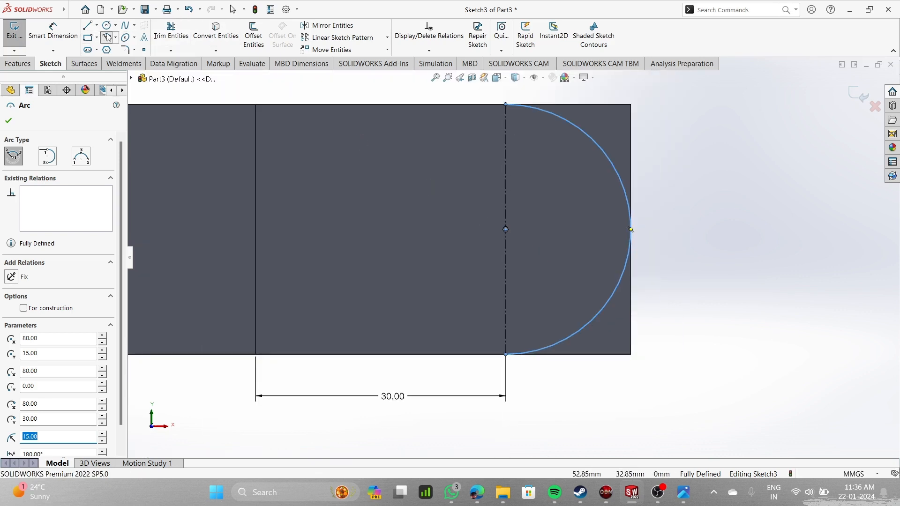
left_click(106, 24)
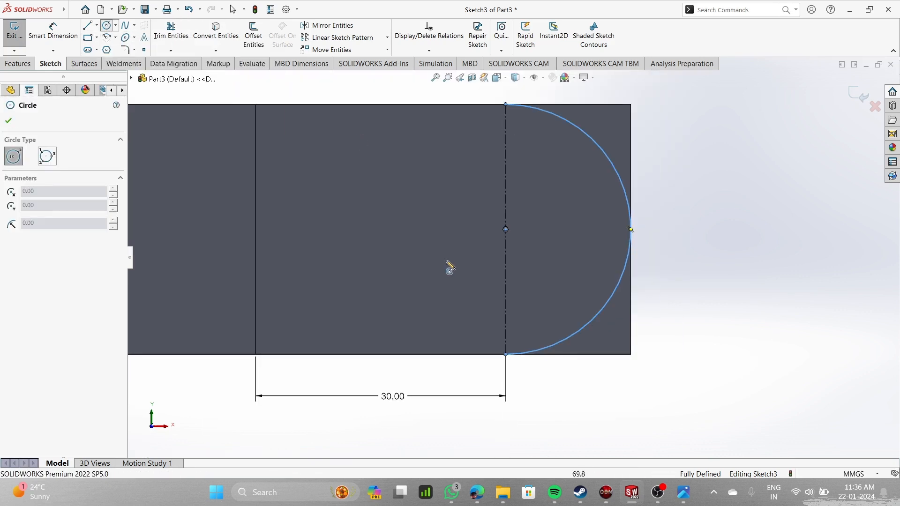
left_click(505, 230)
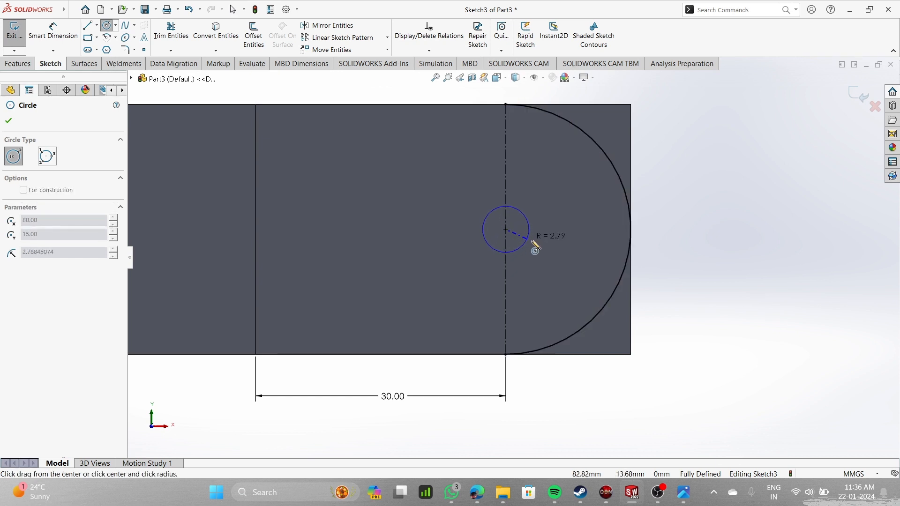
left_click(543, 246)
- Dimension the circle's diameter as 15 mm
left_click(53, 31)
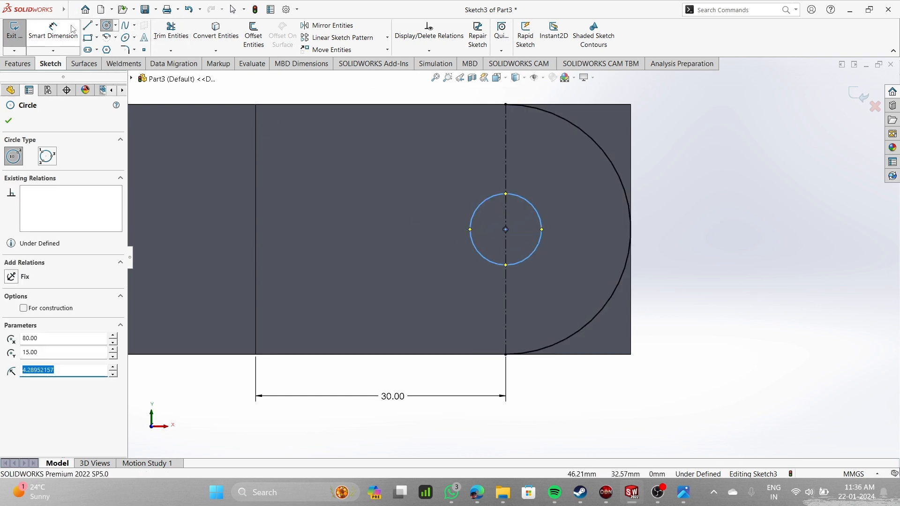
left_click(536, 212)
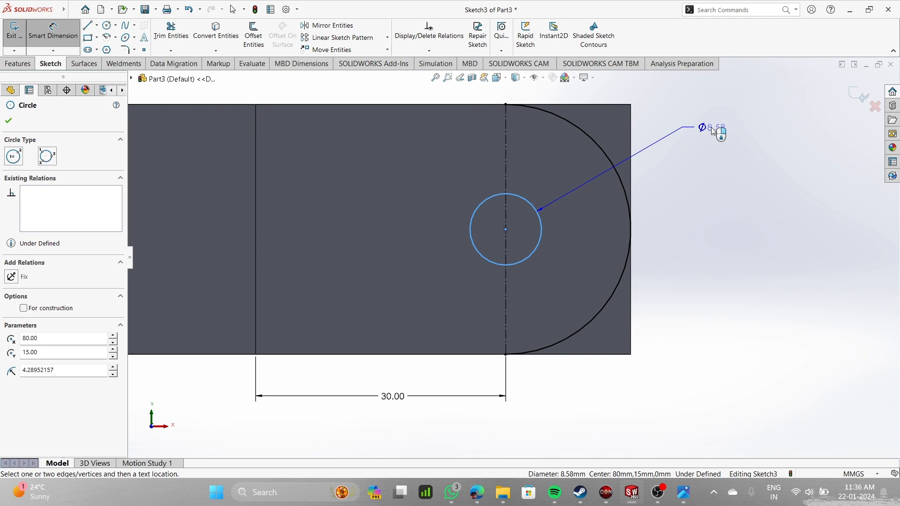
left_click(713, 132)
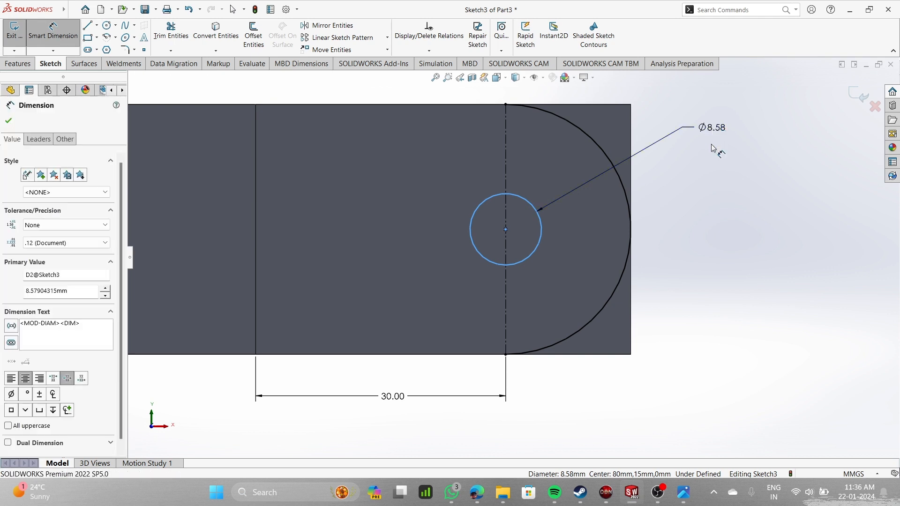
type("15")
key("Return")
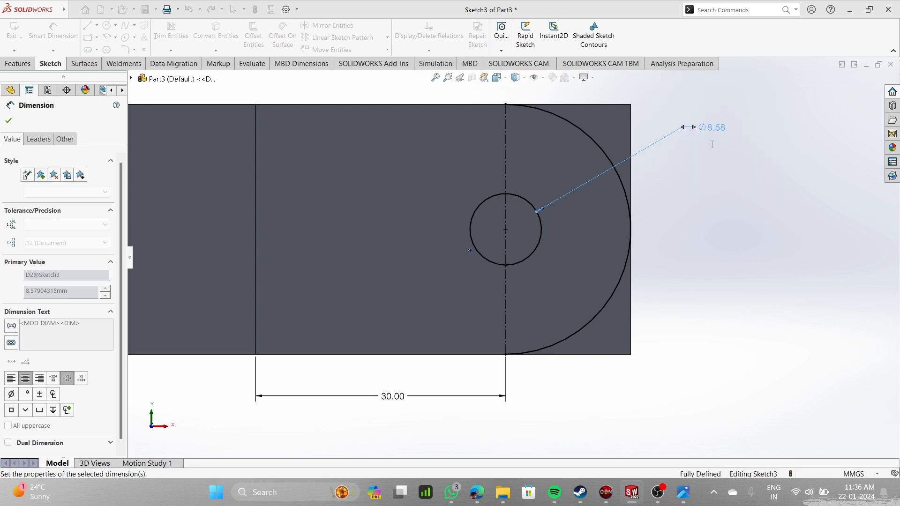
- Close the corner regions outside the semicircle with three lines along the block's upper, outer end and lower edges, between the arc's endpoints
scroll(519, 264, "up", 3)
scroll(517, 249, "down", 2)
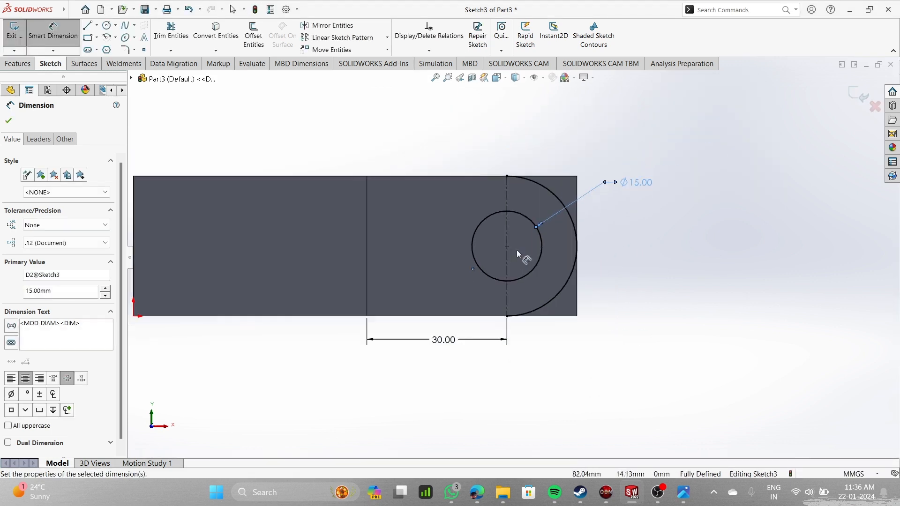
left_click(72, 10)
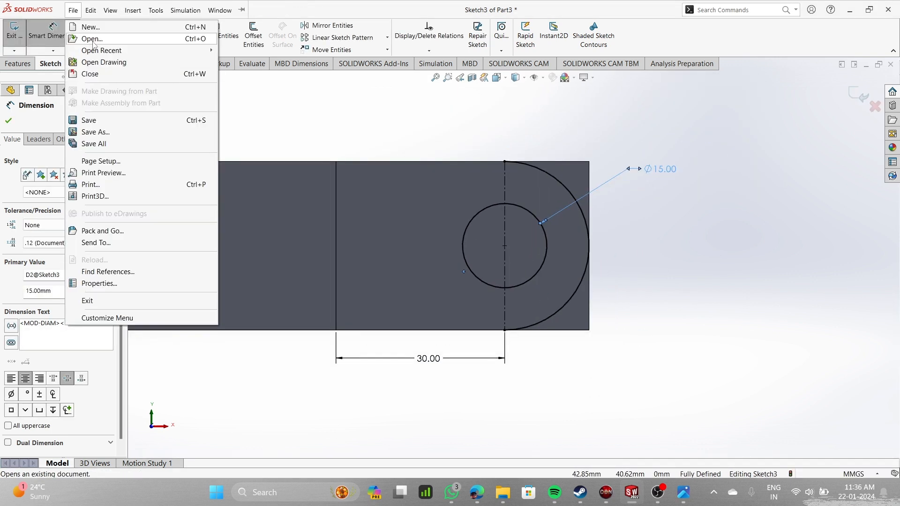
left_click(370, 119)
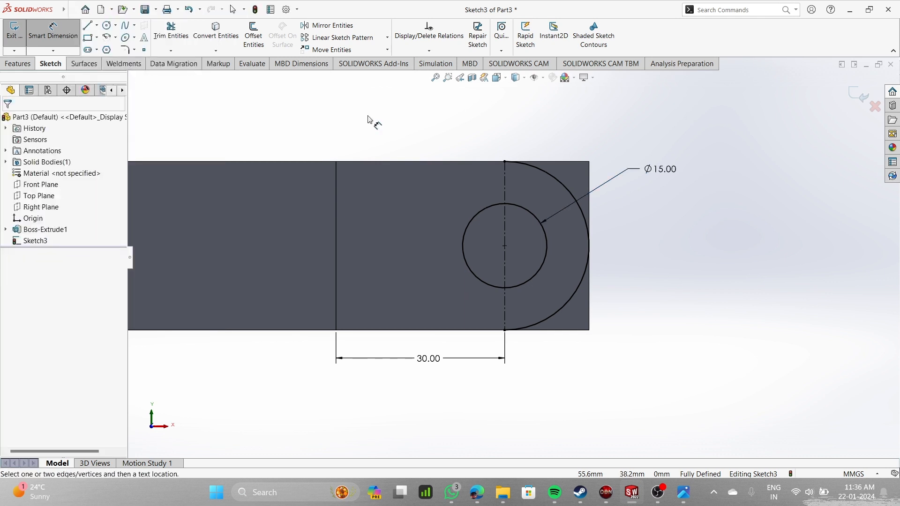
left_click(87, 25)
left_click(505, 163)
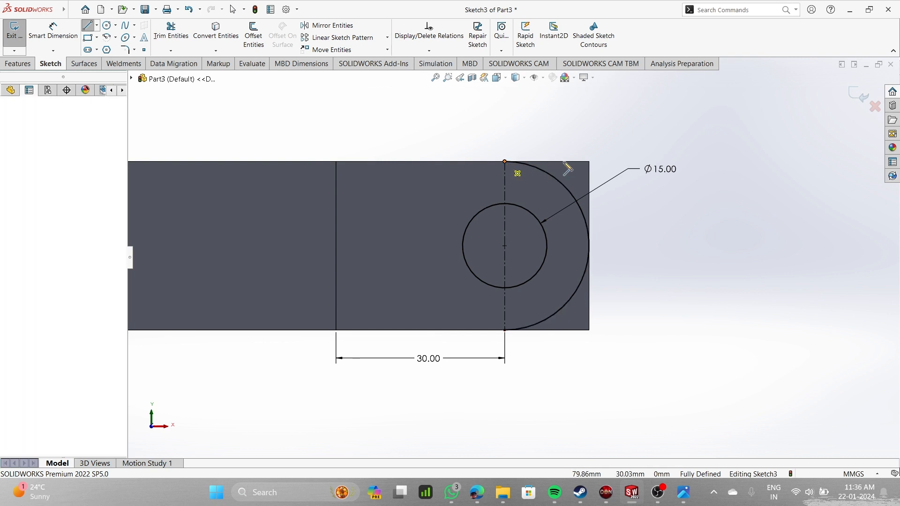
left_click(590, 161)
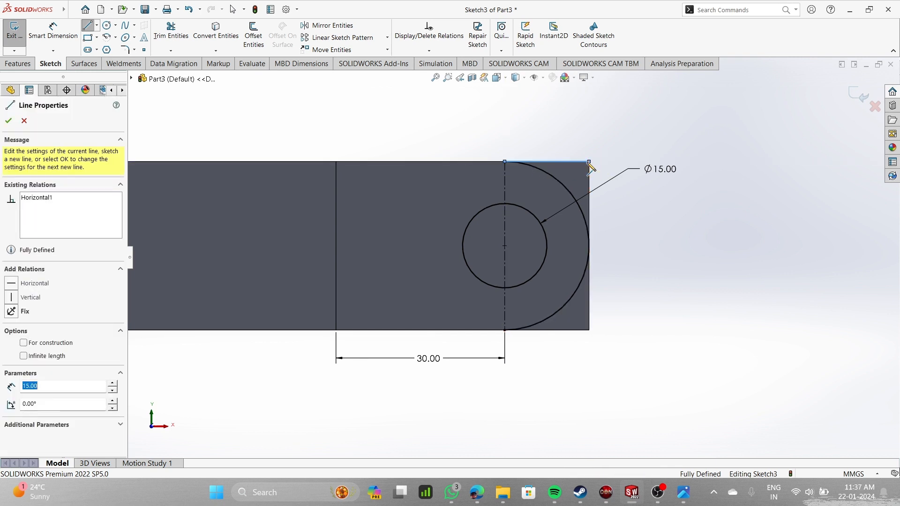
left_click(590, 331)
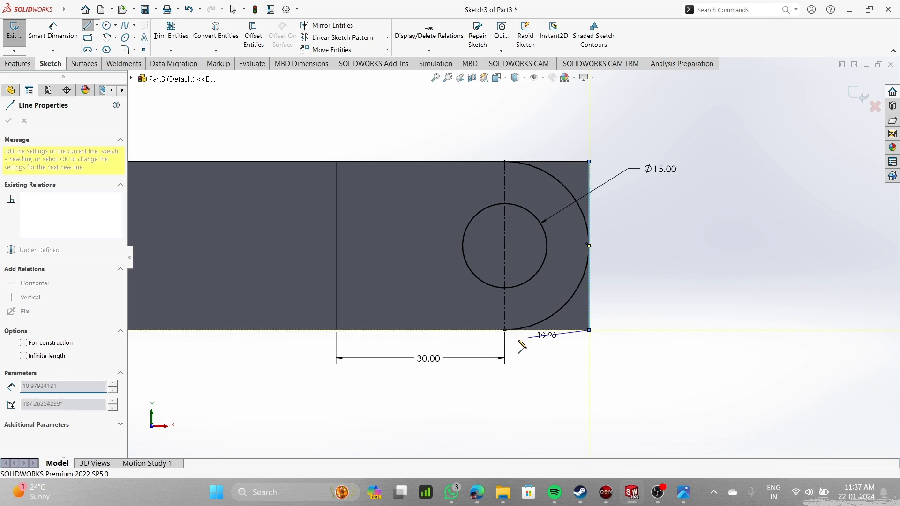
left_click(504, 330)
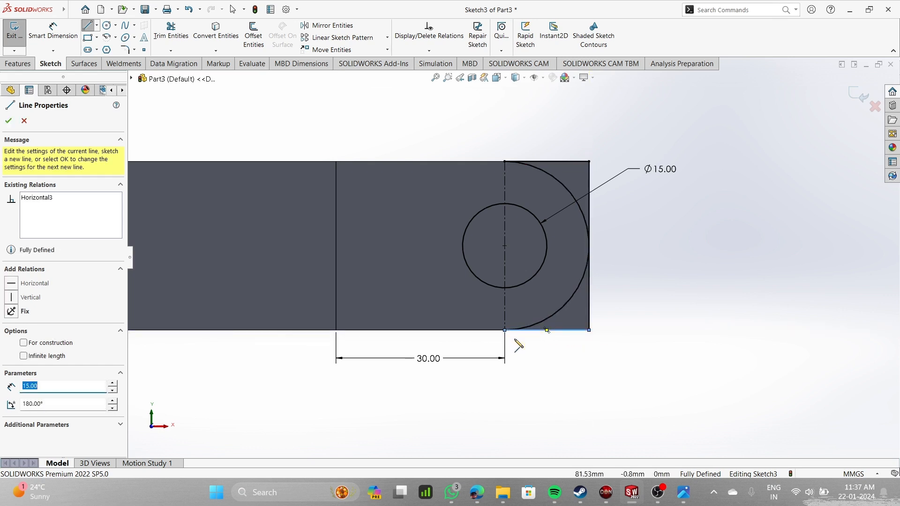
- Draw a vertical centerline from the upper to the lower edge near the body's opposite end, close to the origin
scroll(431, 277, "up", 3)
scroll(365, 256, "down", 5)
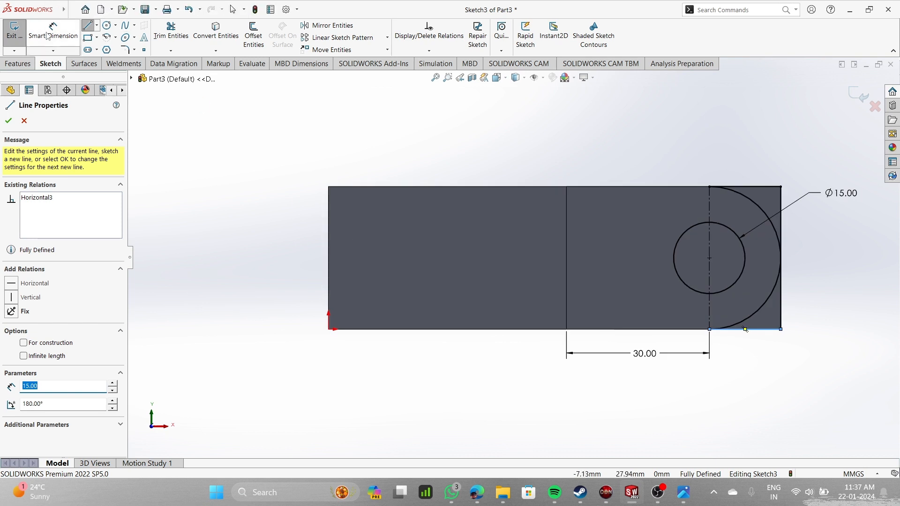
left_click(97, 25)
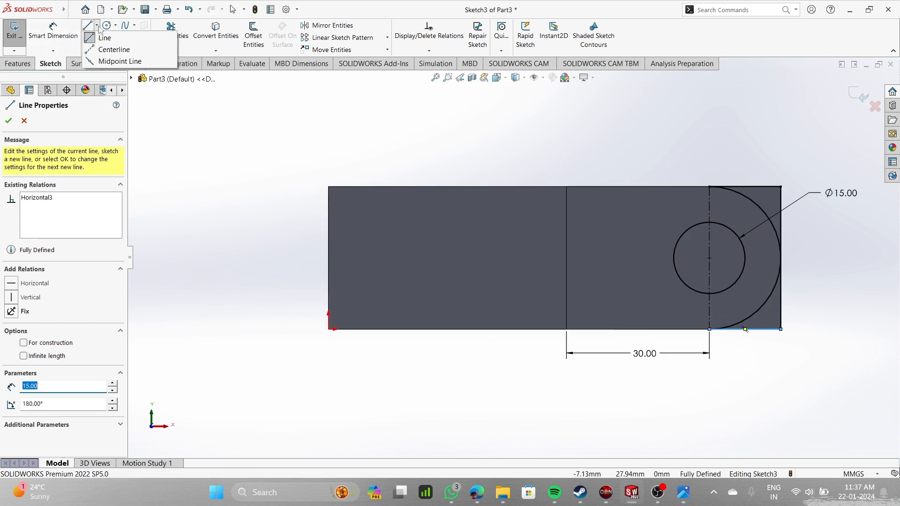
left_click(109, 44)
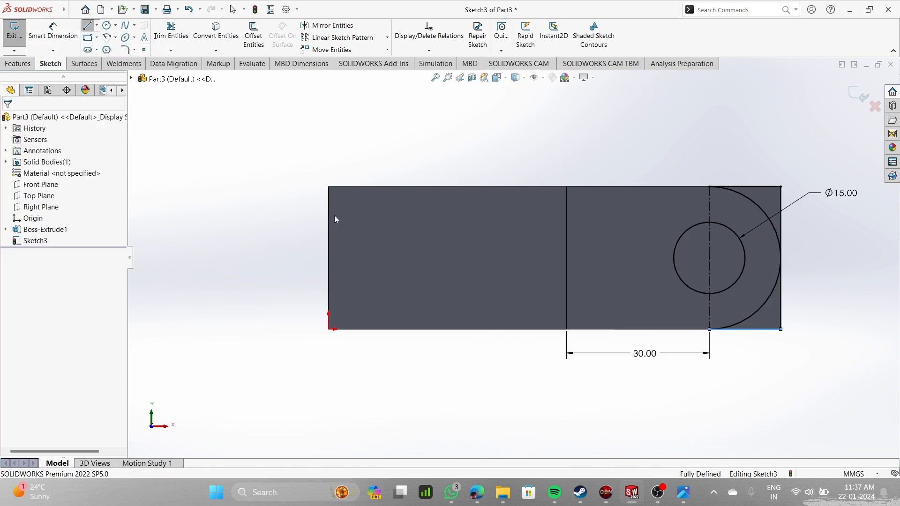
left_click(382, 188)
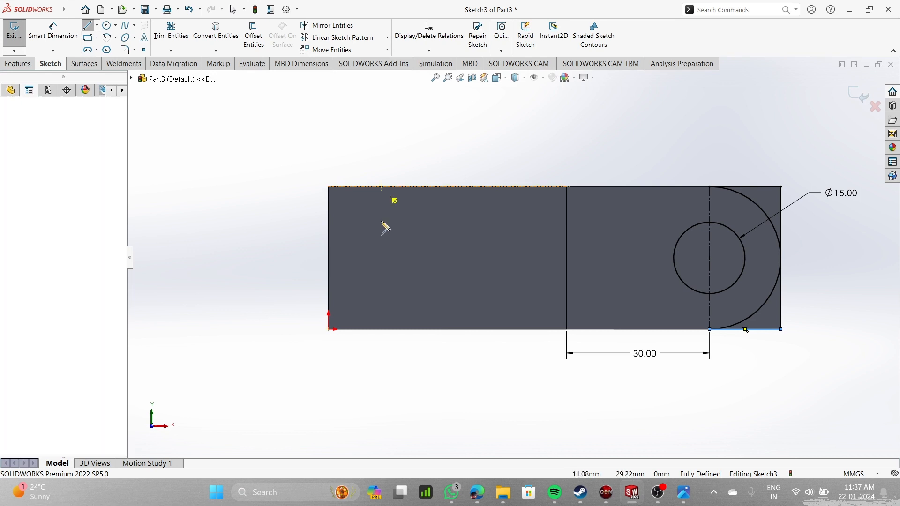
left_click(381, 329)
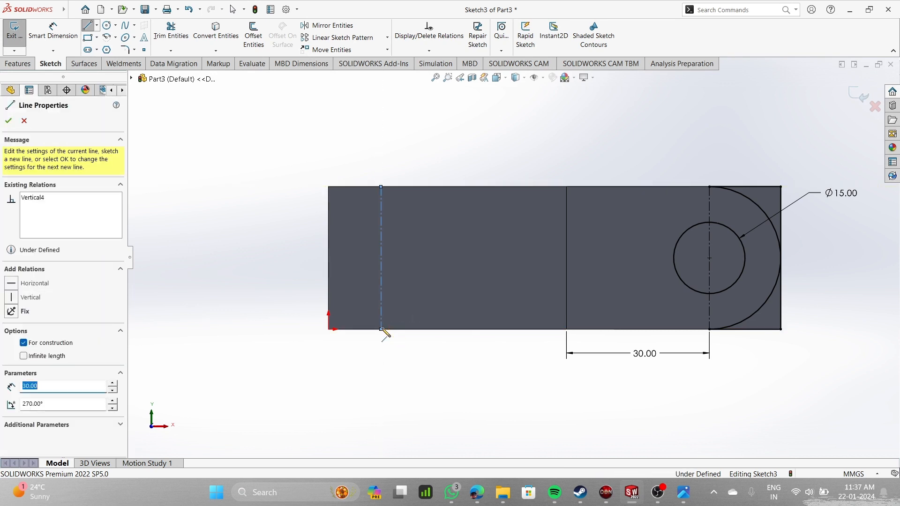
- Dimension the distance between the new centerline and the fork block's inner vertical edge as 35 mm
left_click(53, 30)
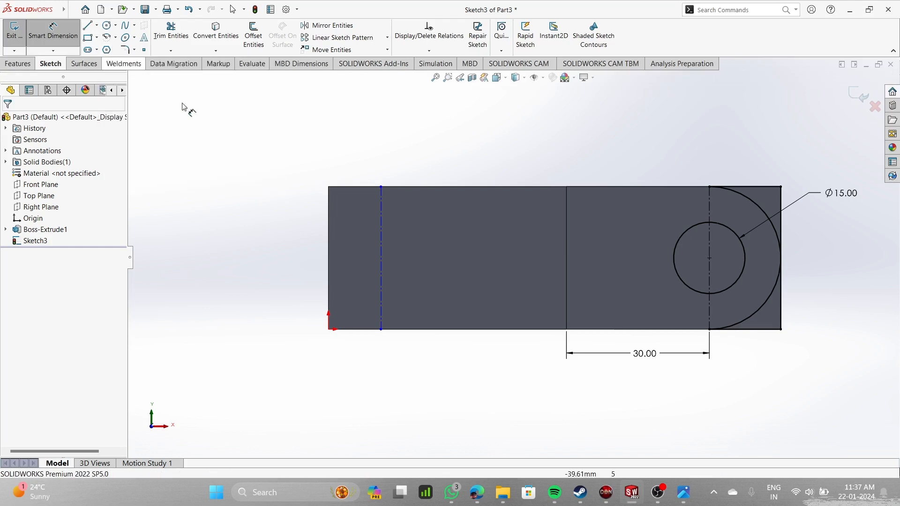
left_click(382, 253)
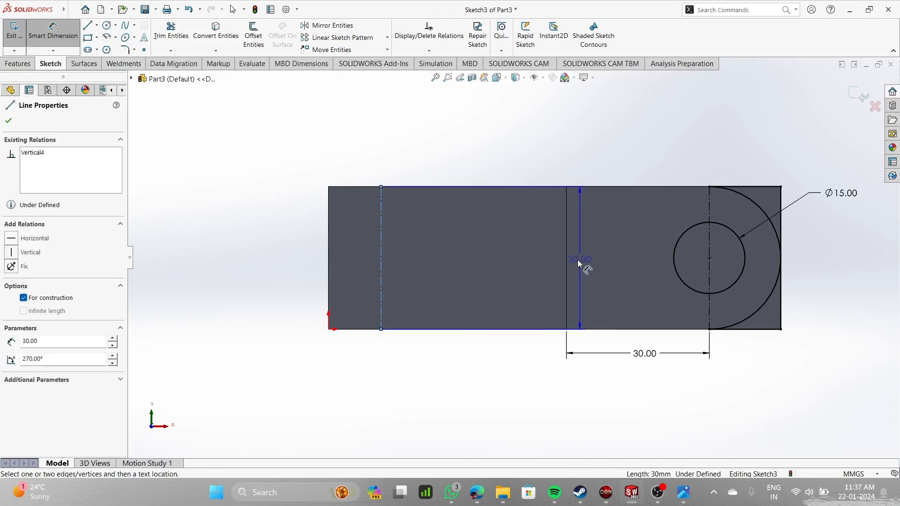
left_click(567, 264)
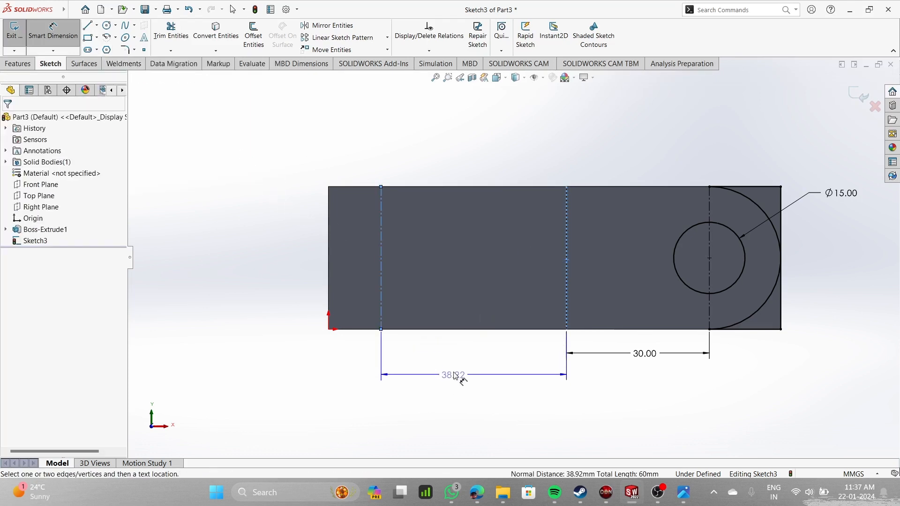
left_click(458, 358)
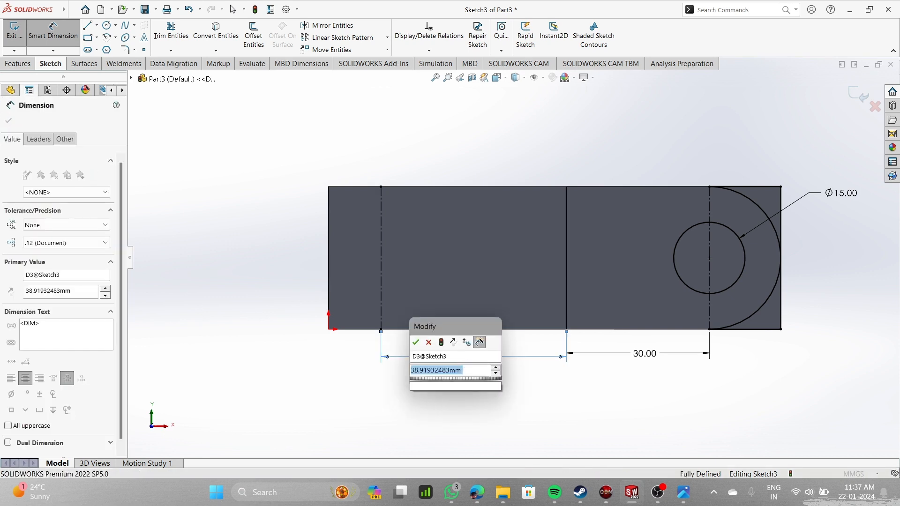
type("35")
key("Return")
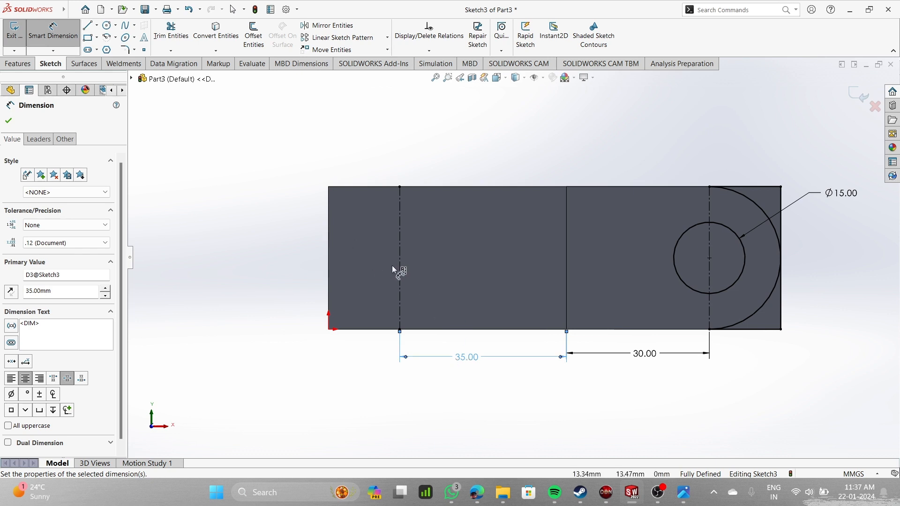
- Draw a 15 mm radius centerpoint semicircle at the origin end, centered on the centerline's midpoint and ending at the centerline's two endpoints
scroll(392, 266, "down", 2)
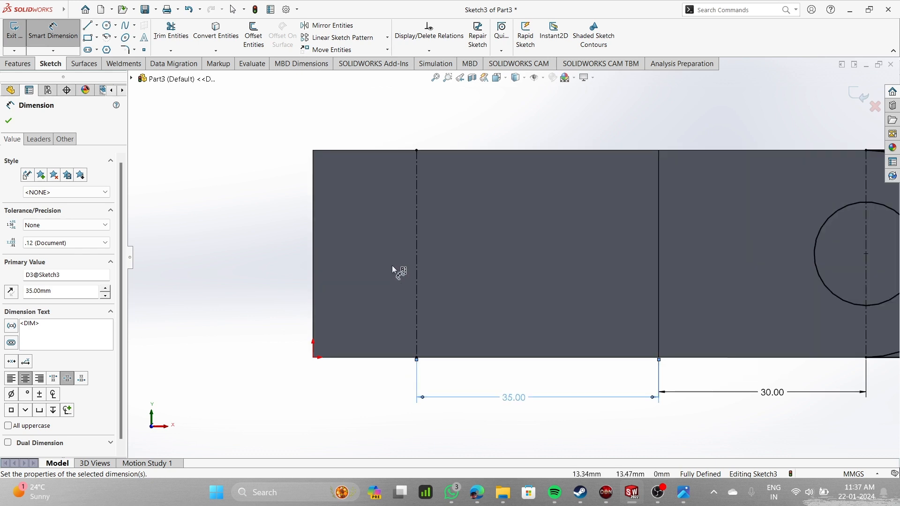
left_click(112, 41)
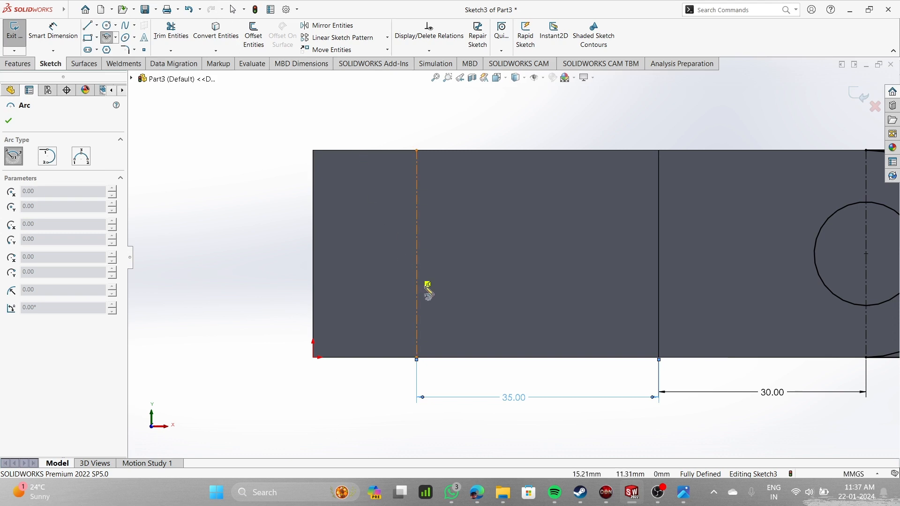
scroll(427, 288, "down", 2)
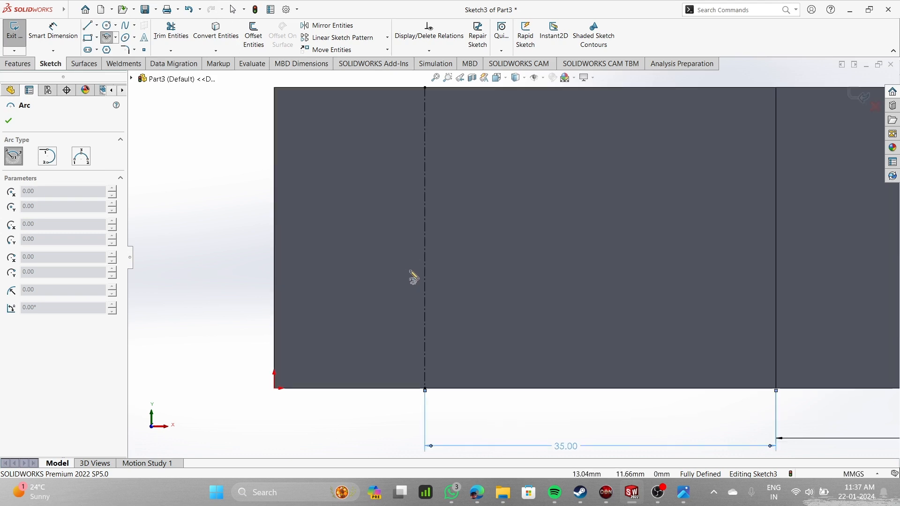
left_click(425, 238)
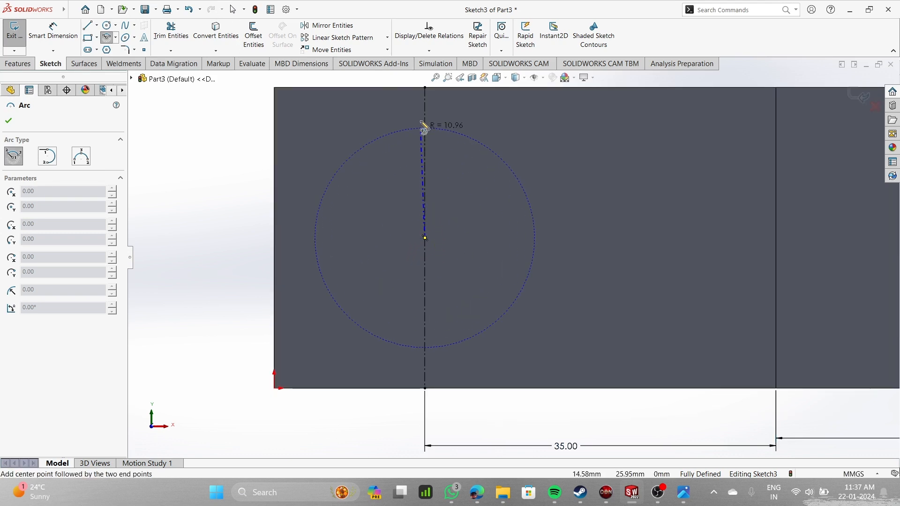
left_click(425, 88)
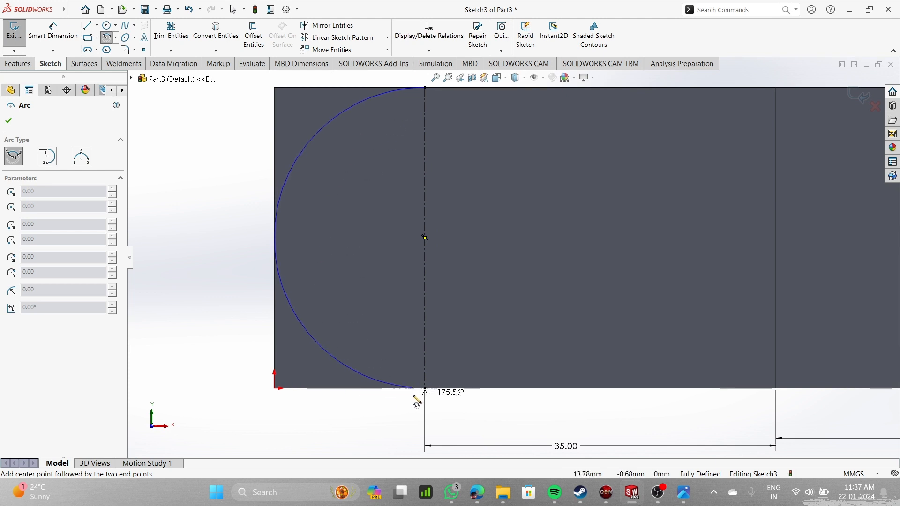
left_click(425, 389)
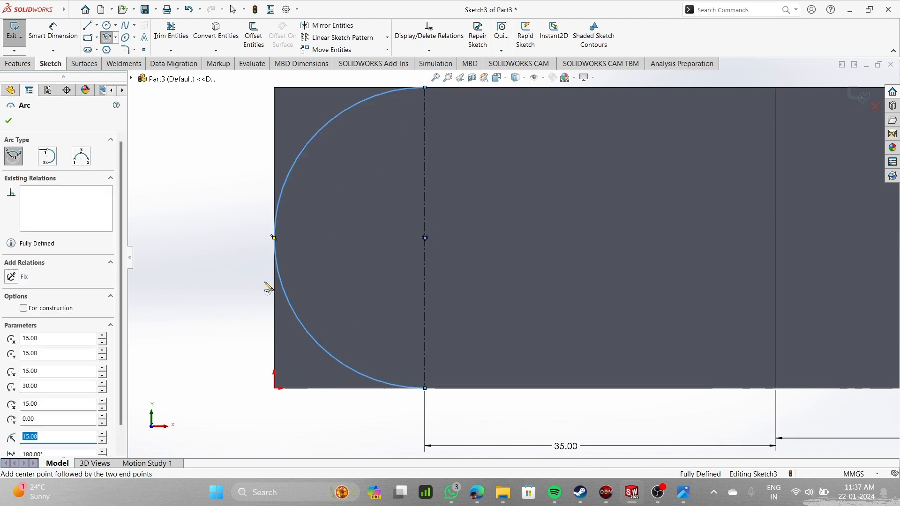
- Close the corner regions outside the new semicircle with three lines along the body's upper, outer end and lower edges
left_click(87, 25)
left_click(426, 88)
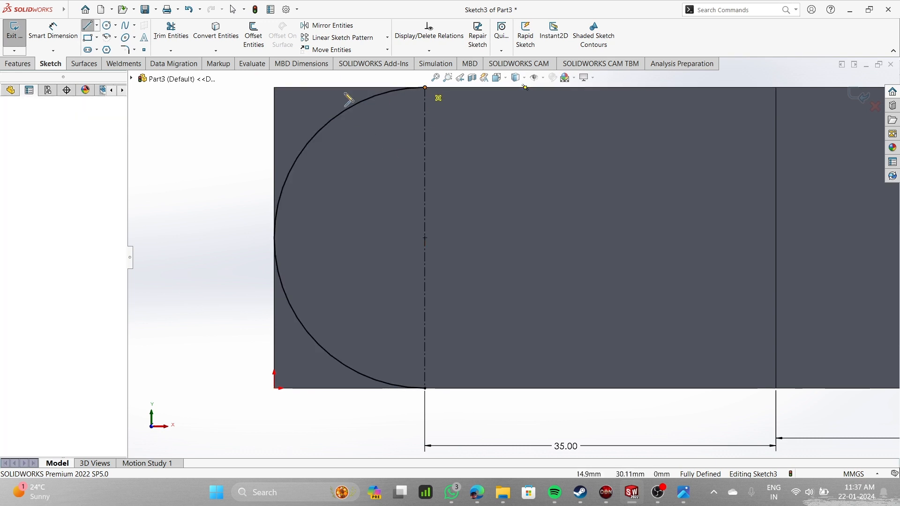
left_click(274, 88)
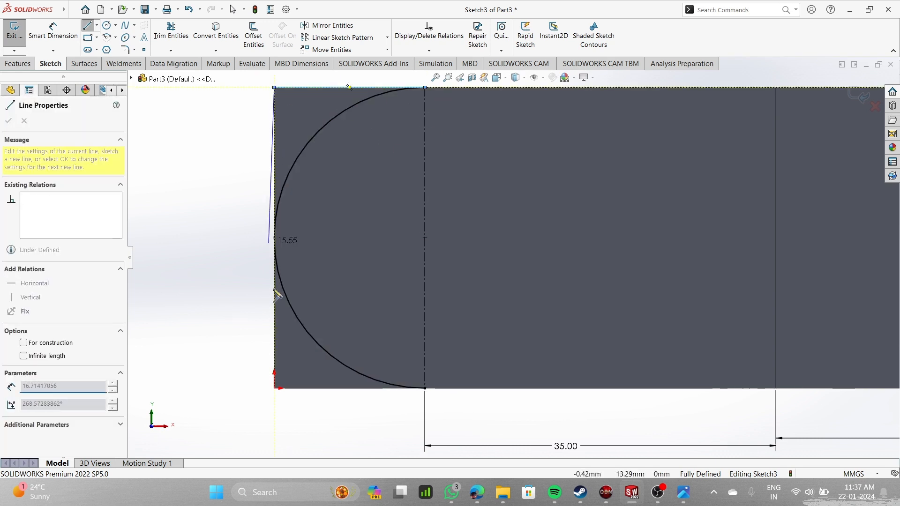
left_click(275, 389)
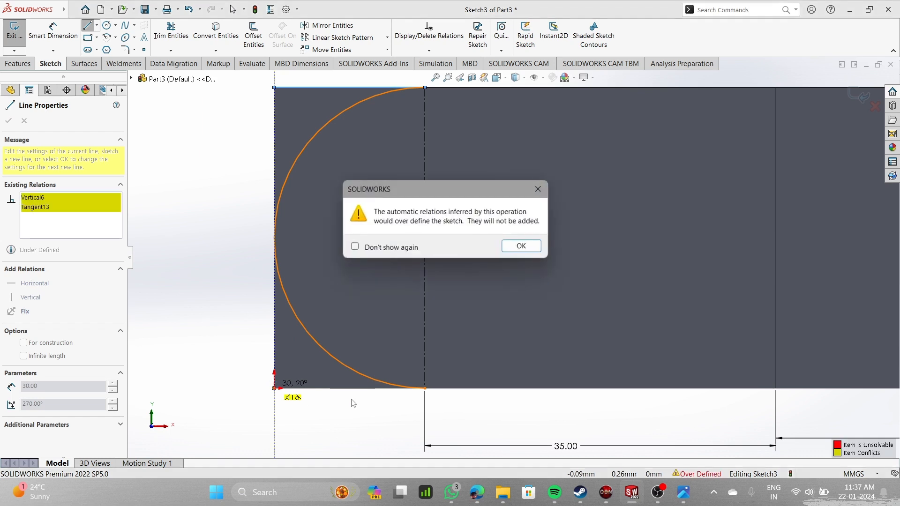
left_click(512, 248)
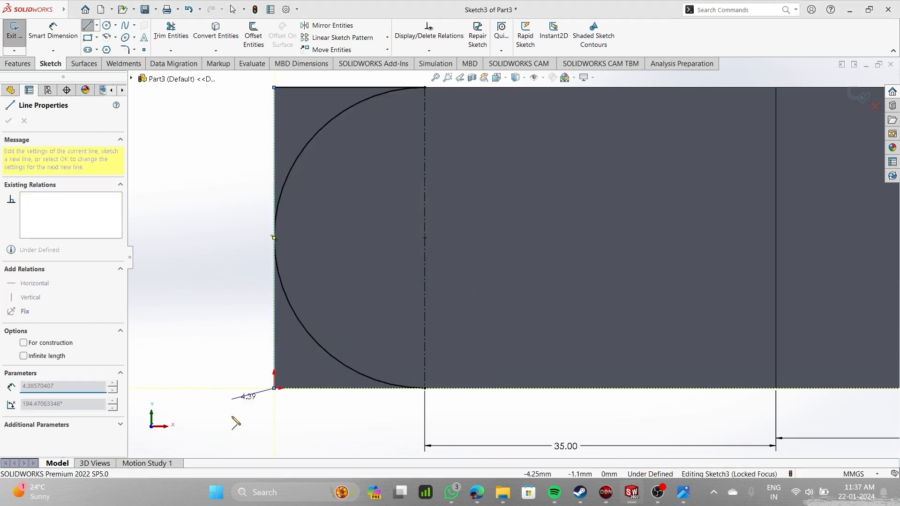
left_click(425, 389)
- Sketch a circle about 11.6 mm in diameter, concentric with the semicircle at the origin end
scroll(358, 195, "down", 2)
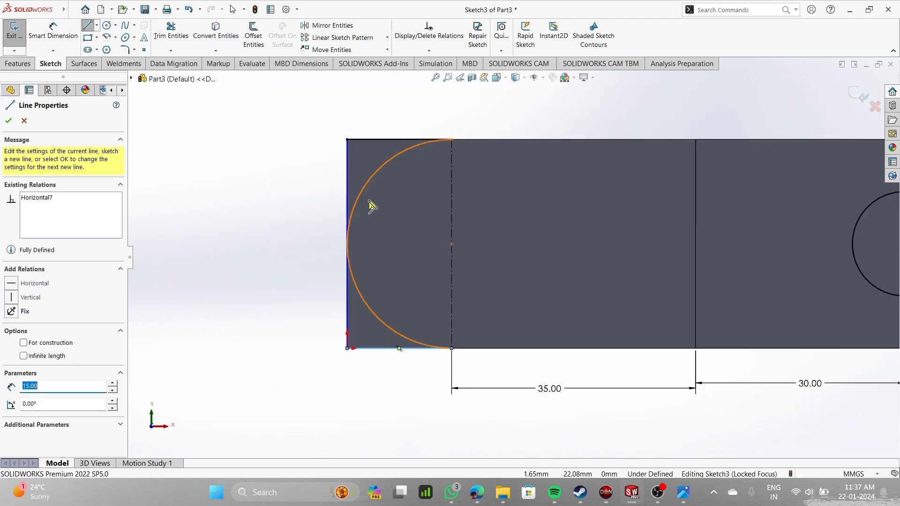
scroll(371, 203, "up", 1)
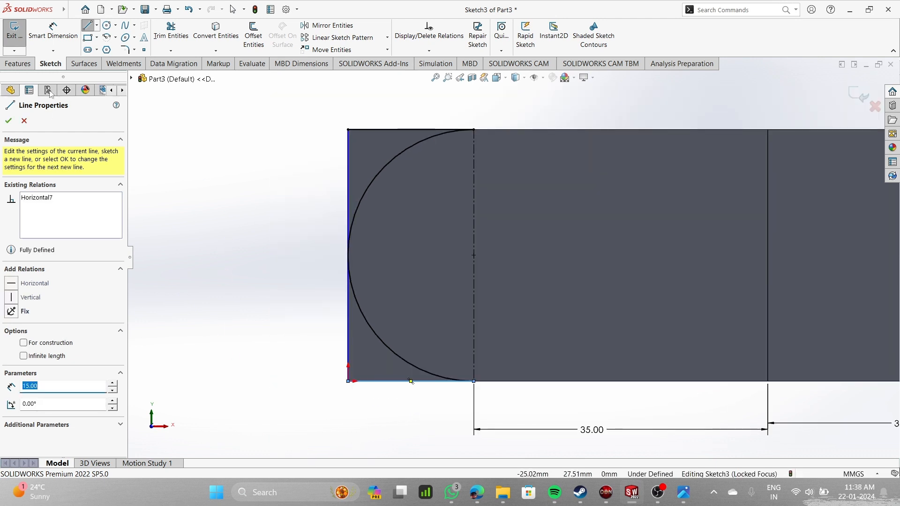
left_click(108, 26)
left_click(474, 255)
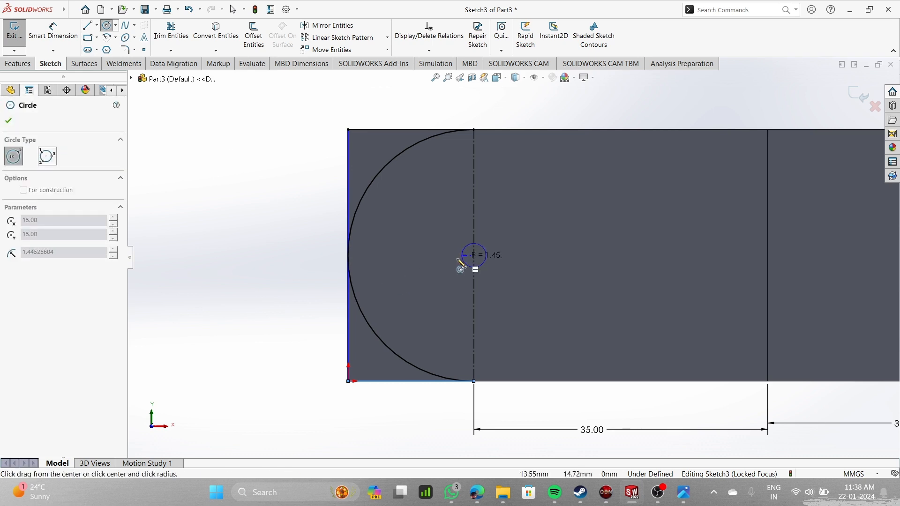
left_click(427, 266)
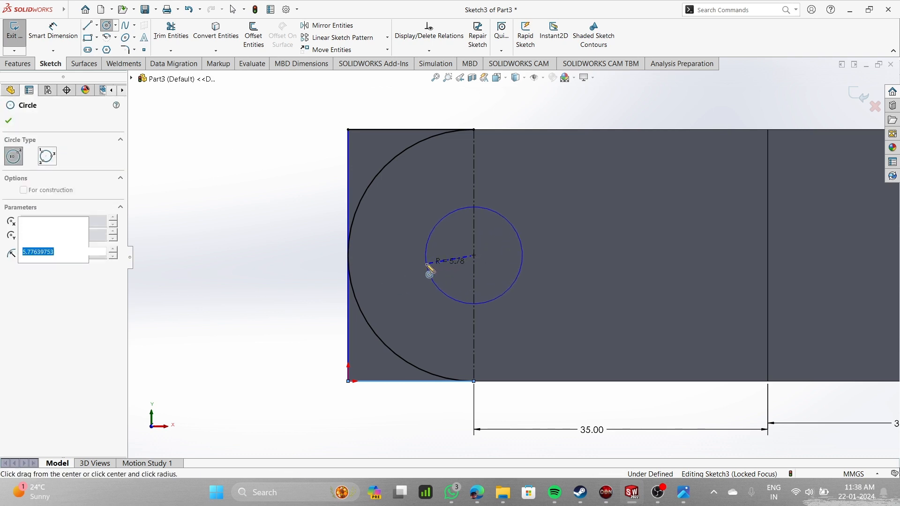
- Dimension the diameter of the circle at the origin end as 15 mm
left_click(64, 41)
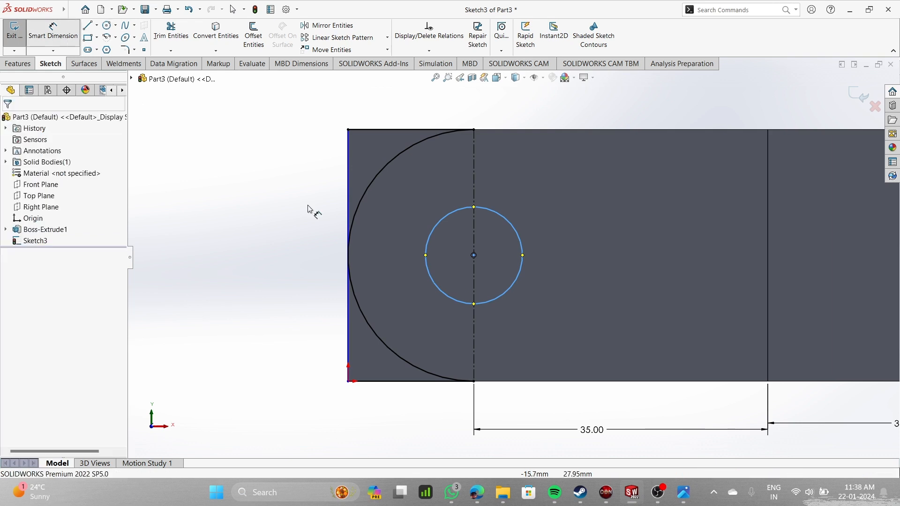
left_click(440, 224)
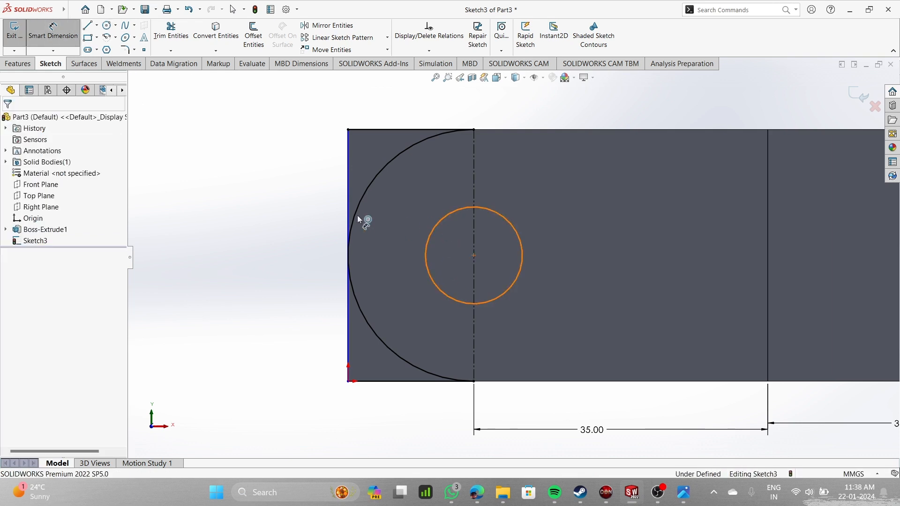
left_click(285, 147)
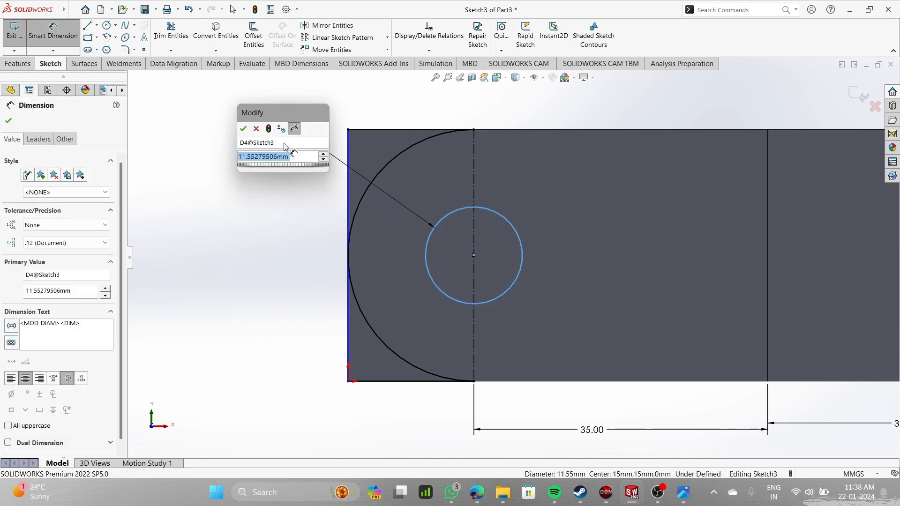
type("15")
key("Return")
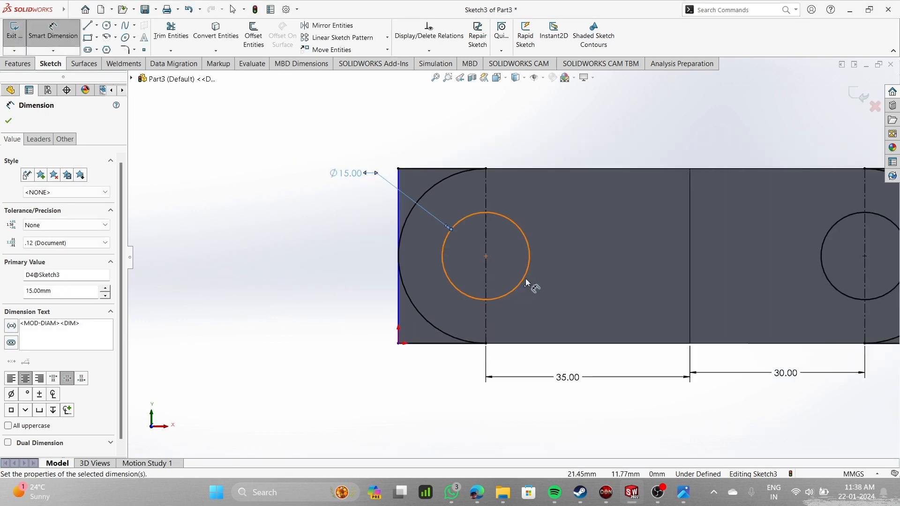
- Start an Extruded Cut from the sketch, selecting the corner regions outside the arc and the circle at the fork end as contours
mouse_move(544, 259)
middle_mouse_down()
mouse_move(582, 250)
mouse_move(721, 254)
mouse_move(698, 247)
mouse_move(675, 300)
middle_mouse_up()
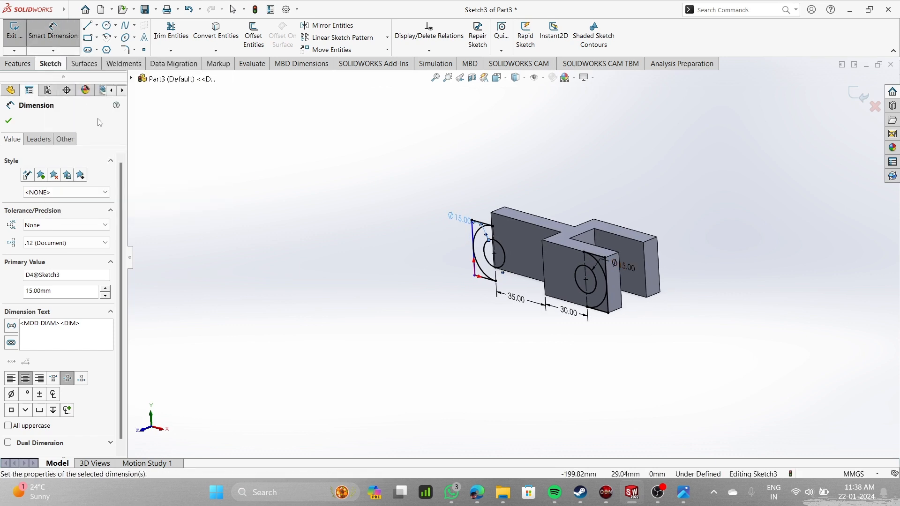
left_click(19, 65)
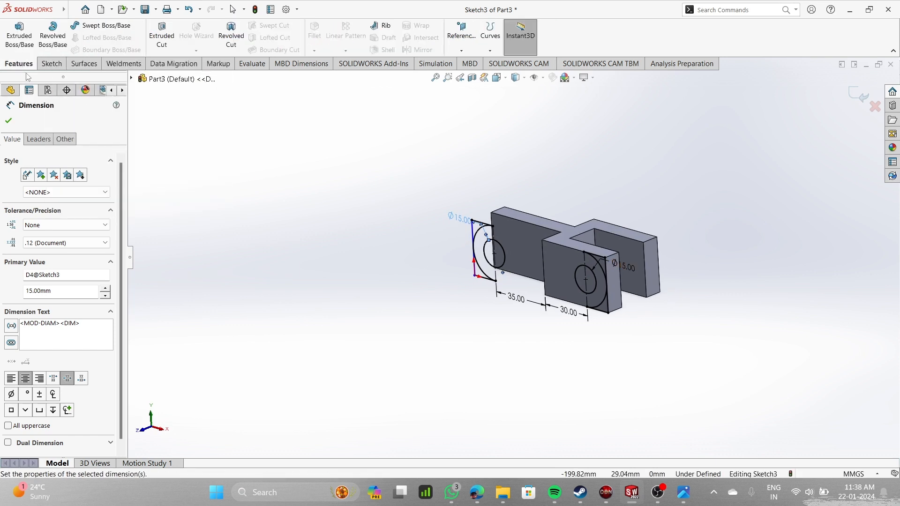
left_click(168, 36)
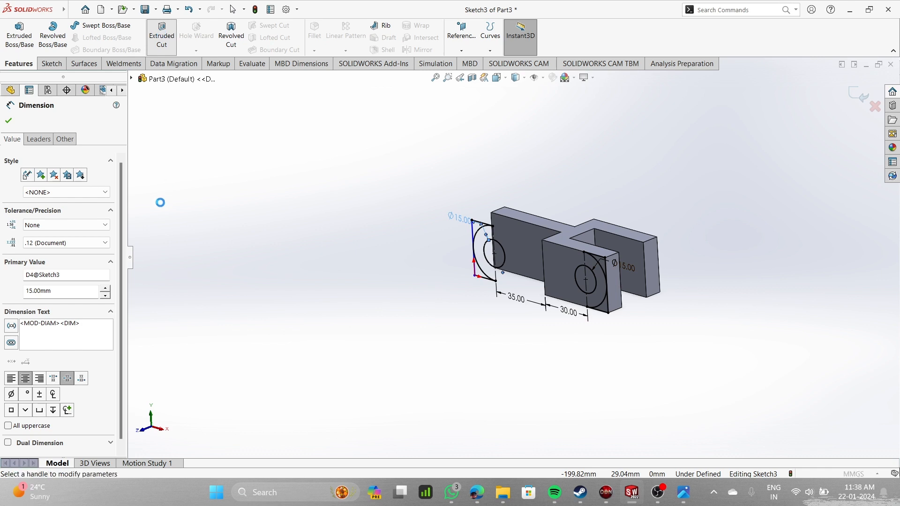
left_click(607, 311)
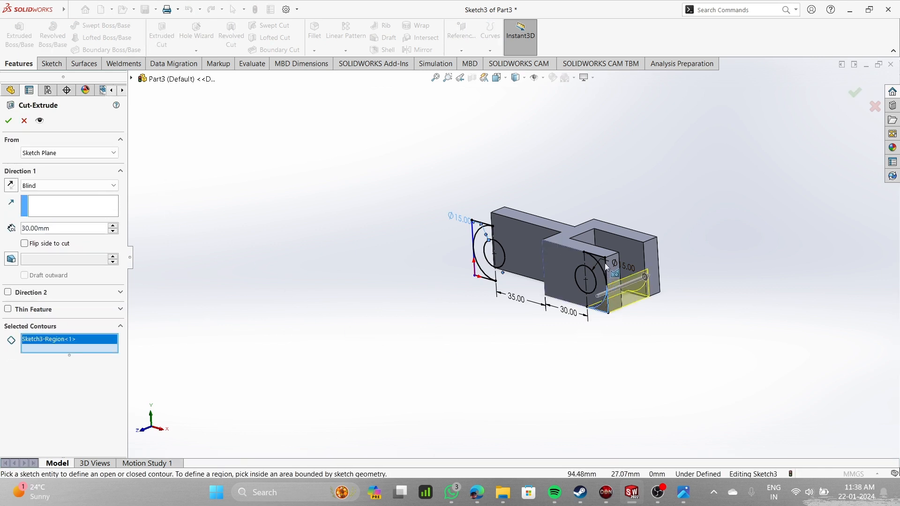
left_click(607, 267)
left_click(604, 268)
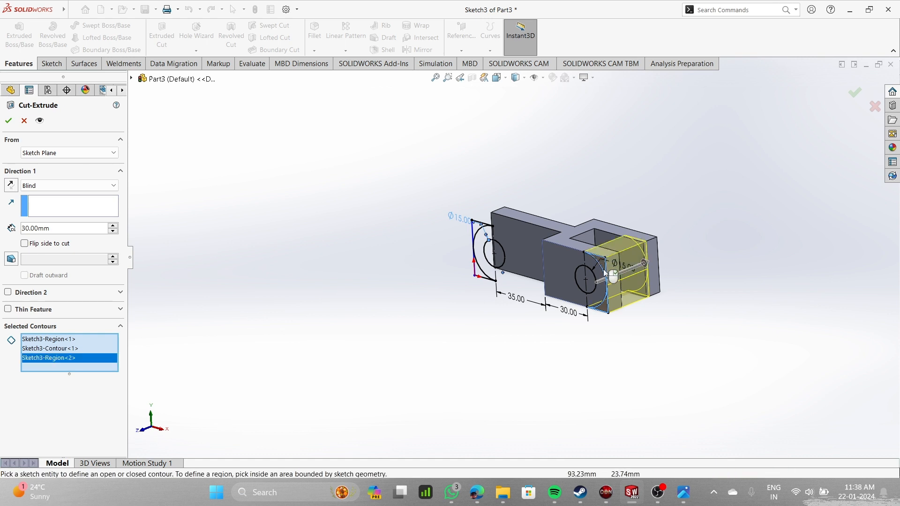
scroll(604, 269, "down", 4)
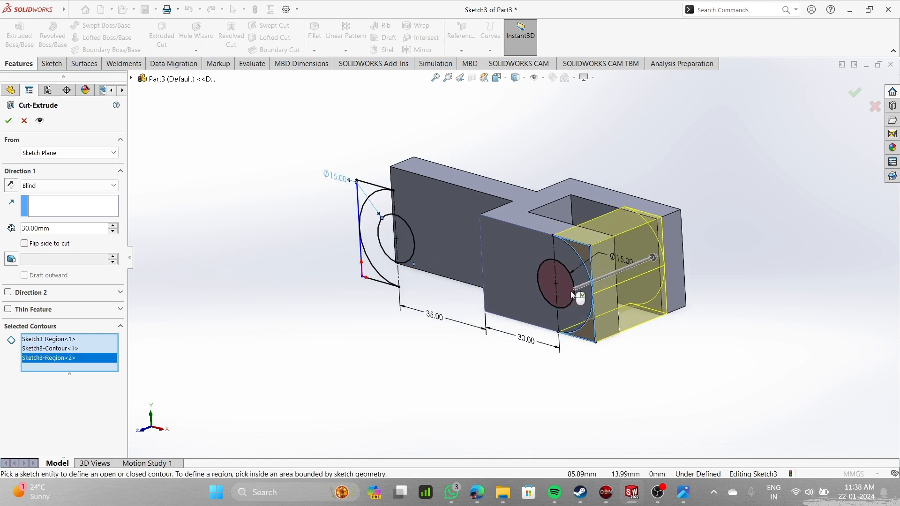
left_click(572, 293)
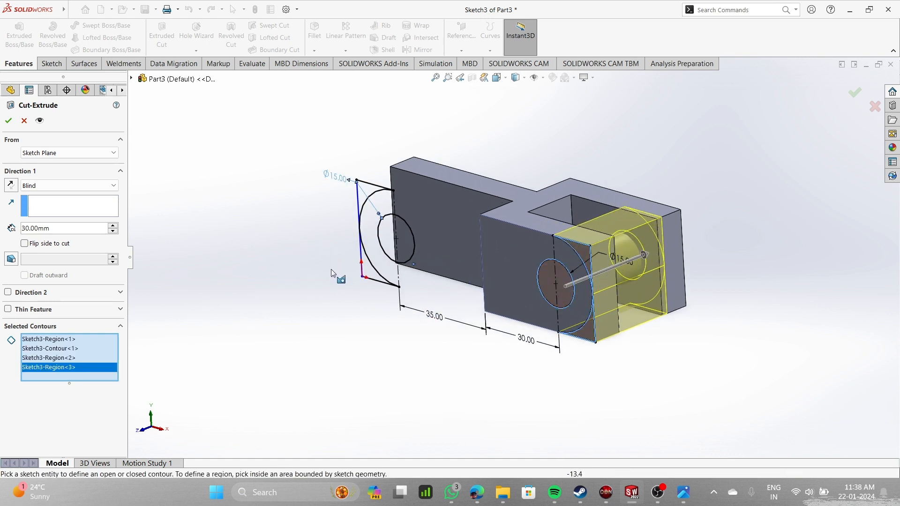
- Add the circle and both corner regions at the origin end to the cut, and finish it with the Through All end condition
left_click(393, 242)
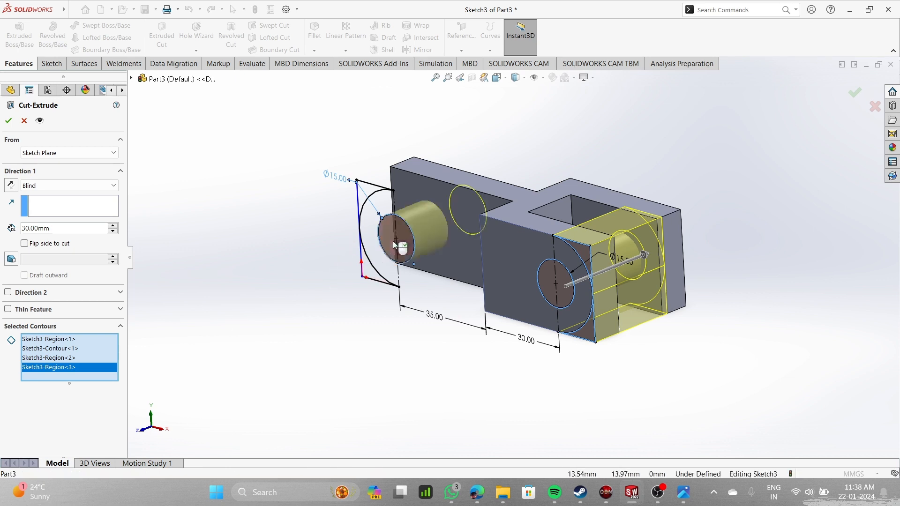
left_click(365, 199)
left_click(366, 272)
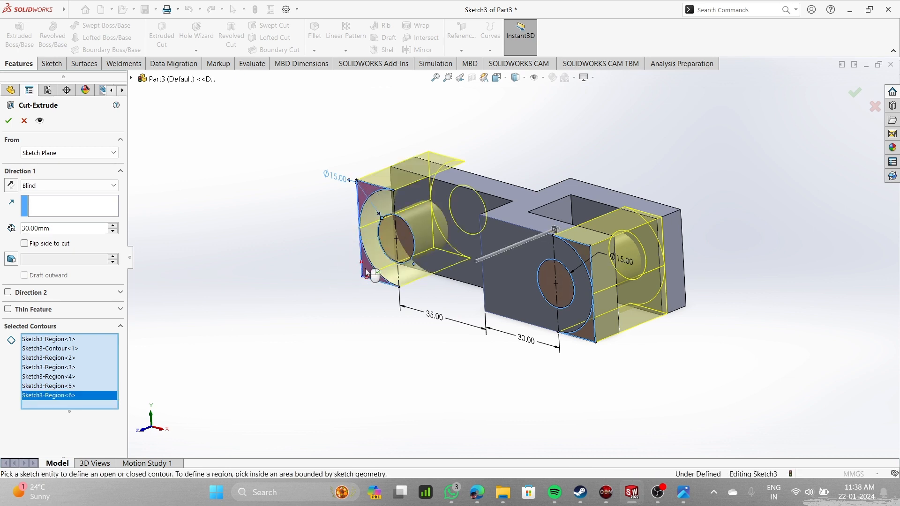
left_click(59, 186)
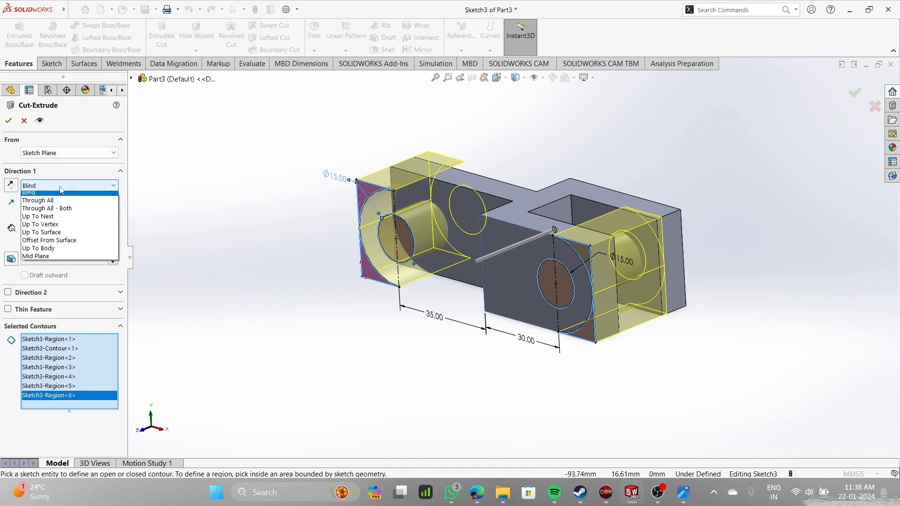
left_click(40, 204)
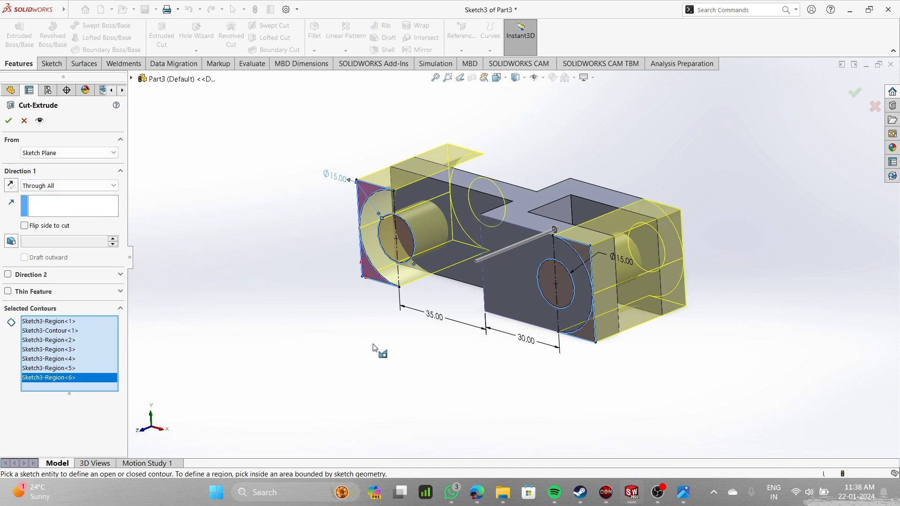
middle_click_drag(368, 345, 396, 359)
left_click(8, 121)
key("Escape")
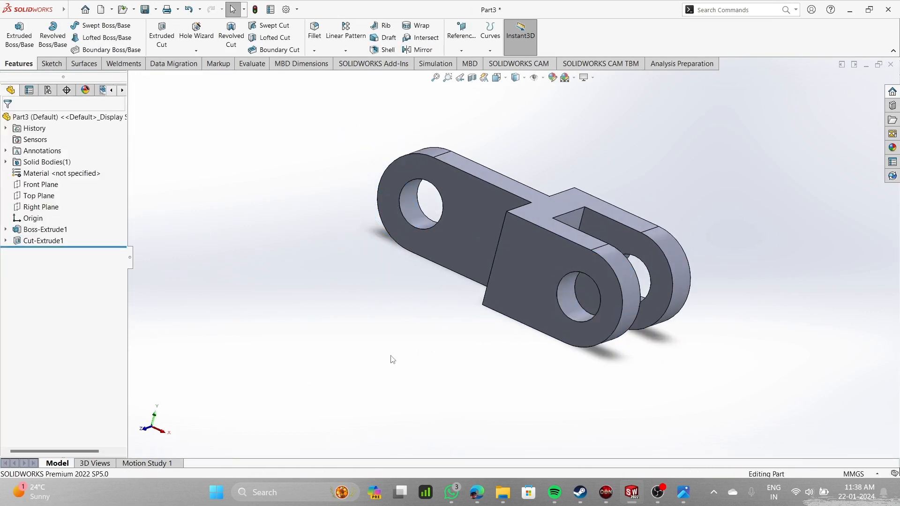
- Show the finished bracket in the isometric view and examine its rounded ends and holes
key("z")
key("space")
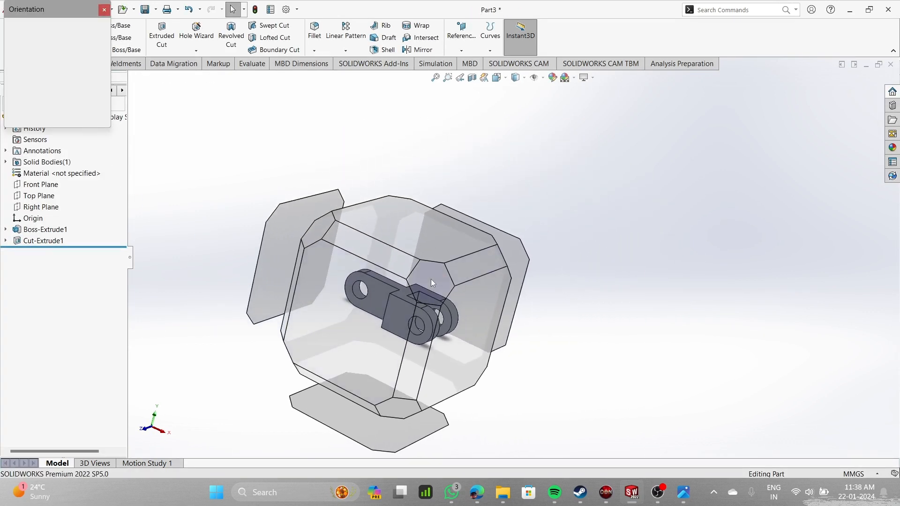
left_click(432, 279)
scroll(718, 239, "up", 1)
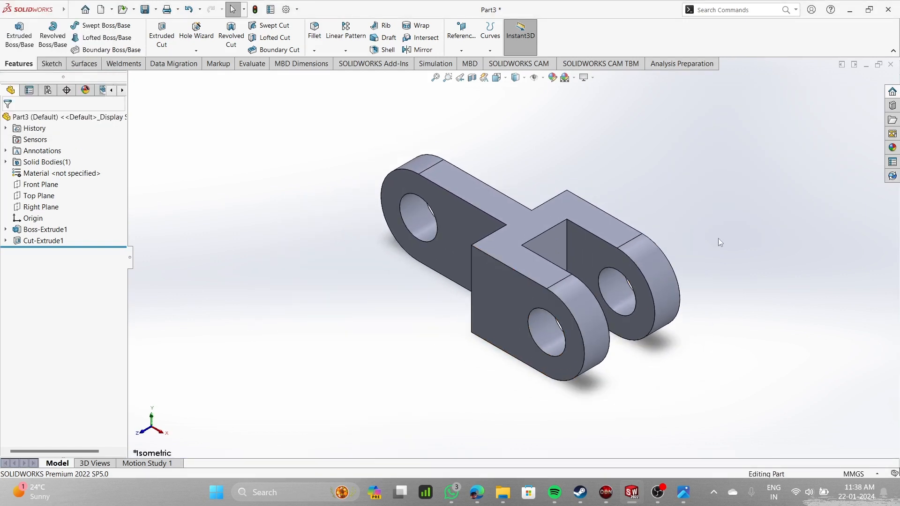
scroll(718, 238, "down", 1)
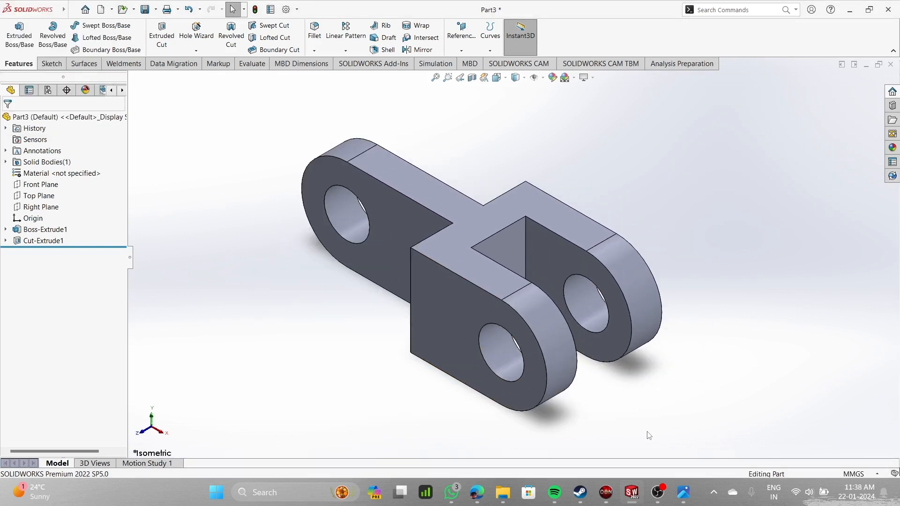
scroll(589, 429, "up", 1)
scroll(591, 431, "down", 1)
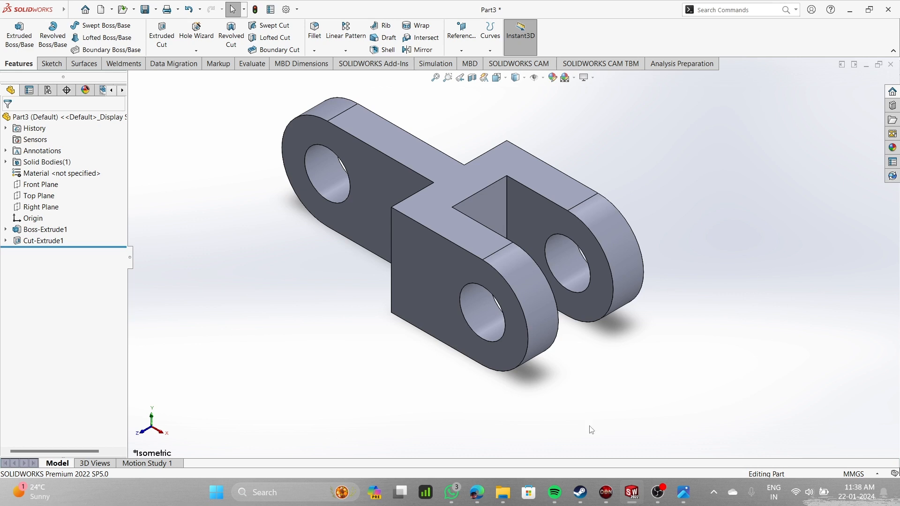
- Switch to the reference drawing 3D MODEL_4.JPG, undo all its pen mark-ups, and shrink its window to sit beside the model
left_click(683, 498)
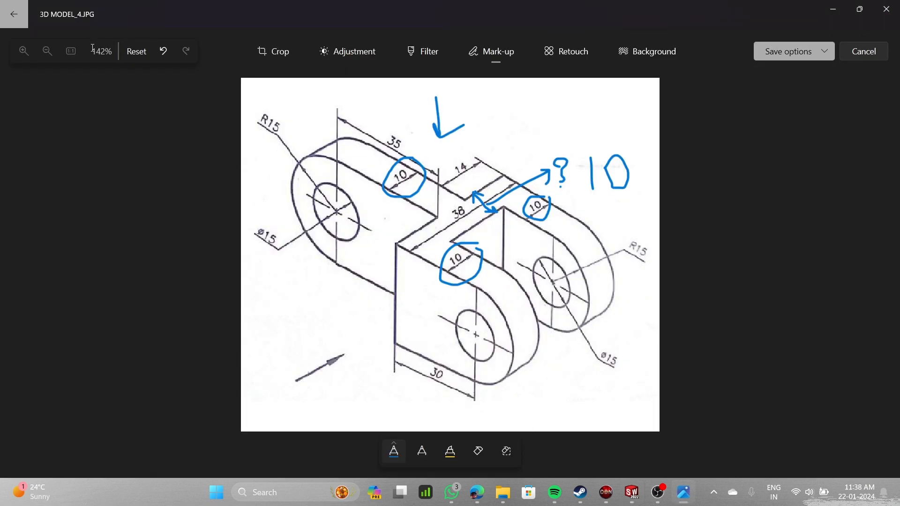
left_click(156, 53)
left_click(157, 53)
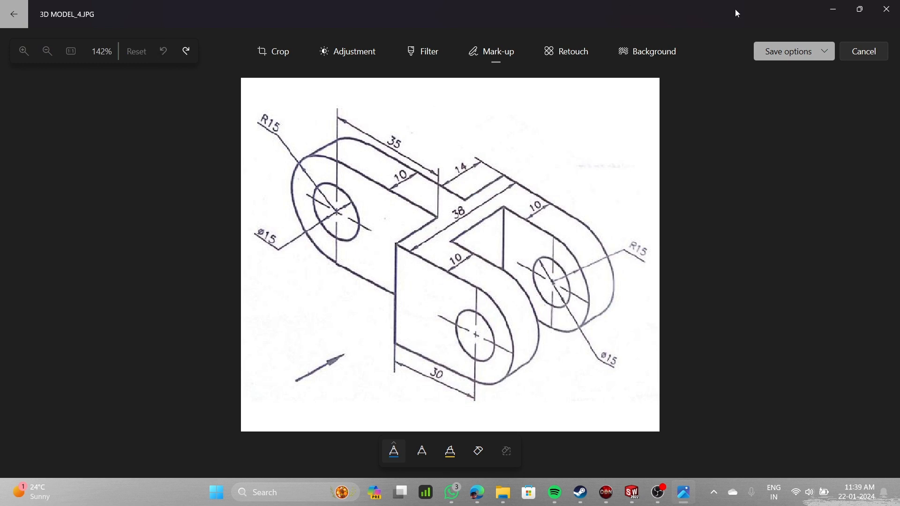
left_click(861, 10)
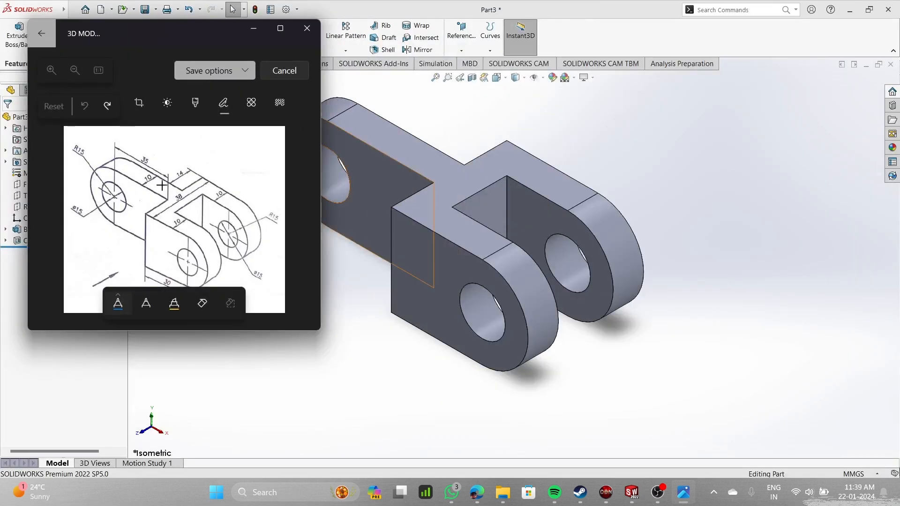